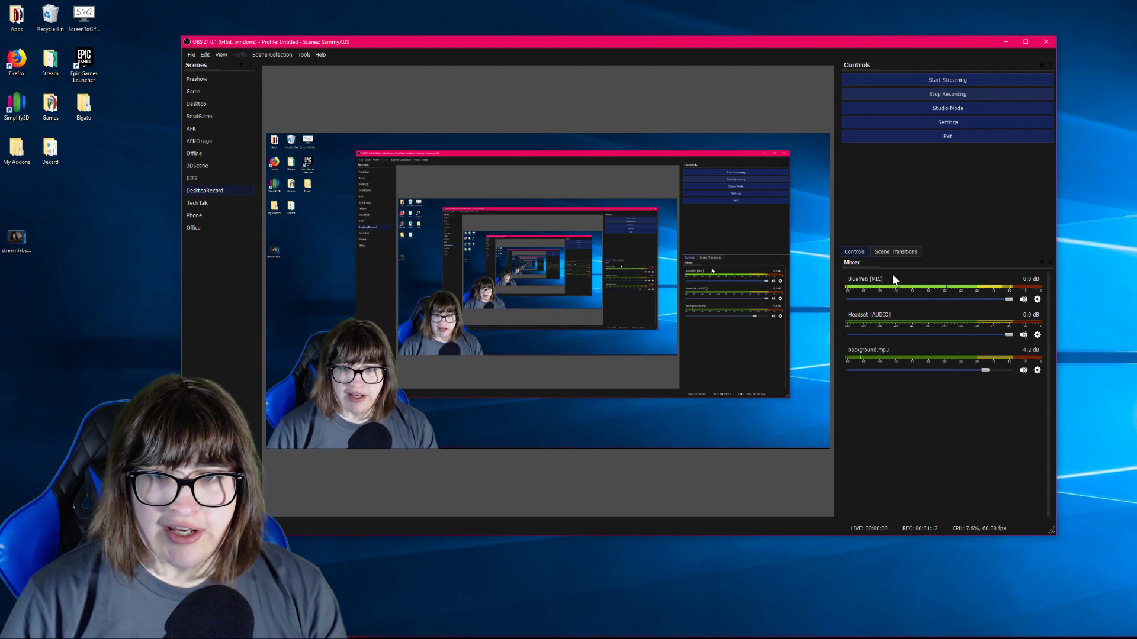
- Open the audio filters of the BlueYeti microphone and review the NoiseGate, EQ, Compressor and Gain filters
{"action": "left_click", "coordinate": [1037, 299]}
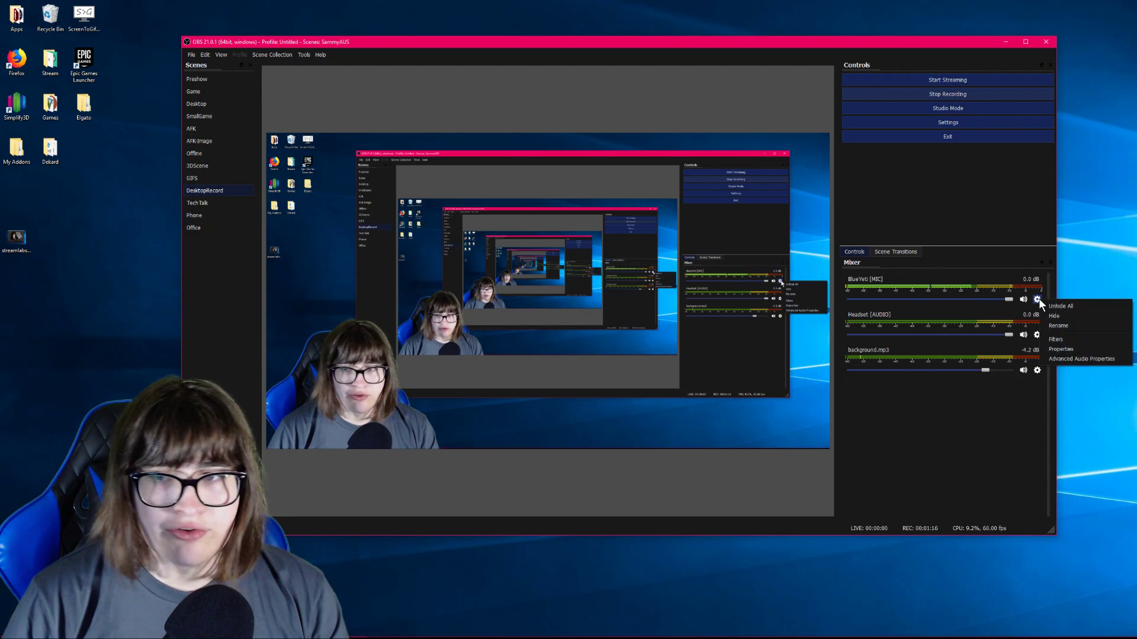
{"action": "left_click", "coordinate": [1085, 341]}
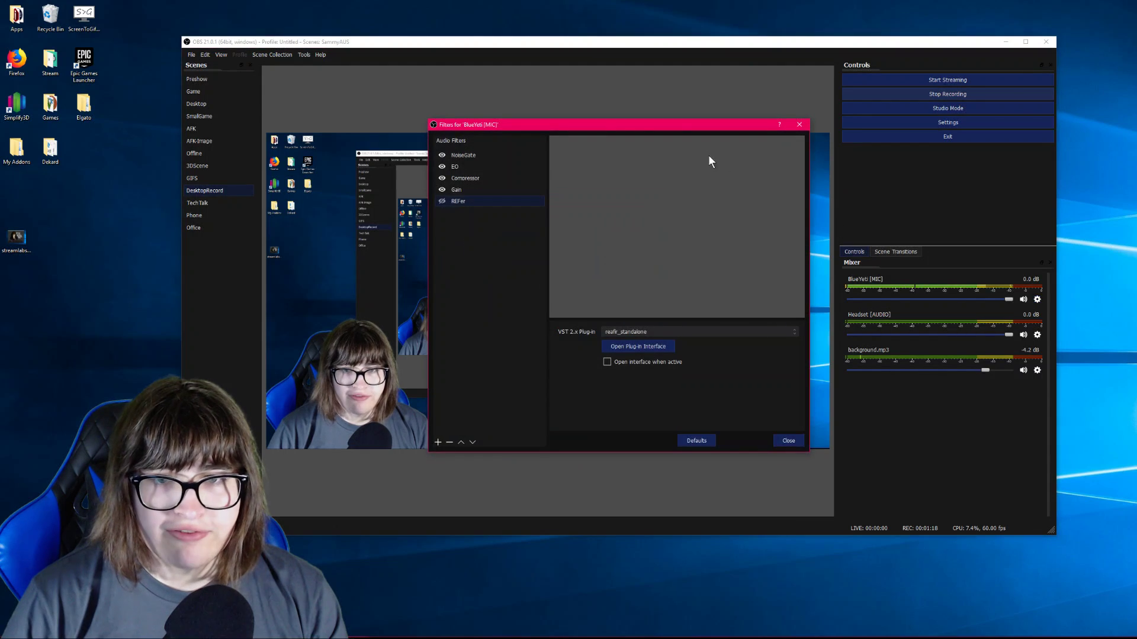
{"action": "left_click_drag", "start_coordinate": [595, 122], "coordinate": [923, 97]}
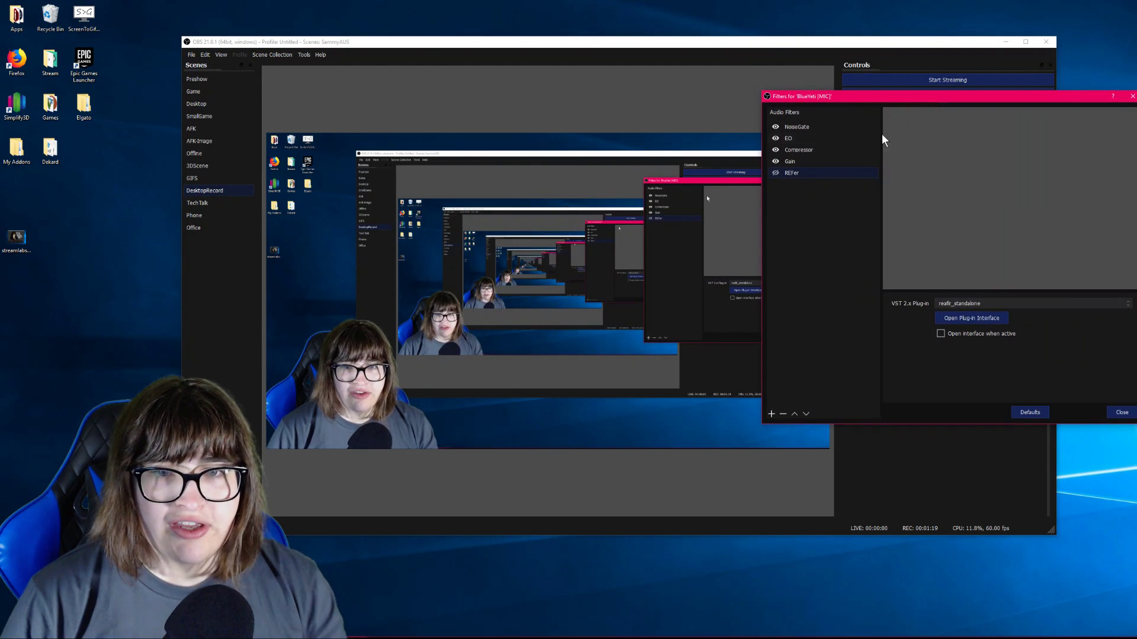
{"action": "left_click", "coordinate": [823, 127]}
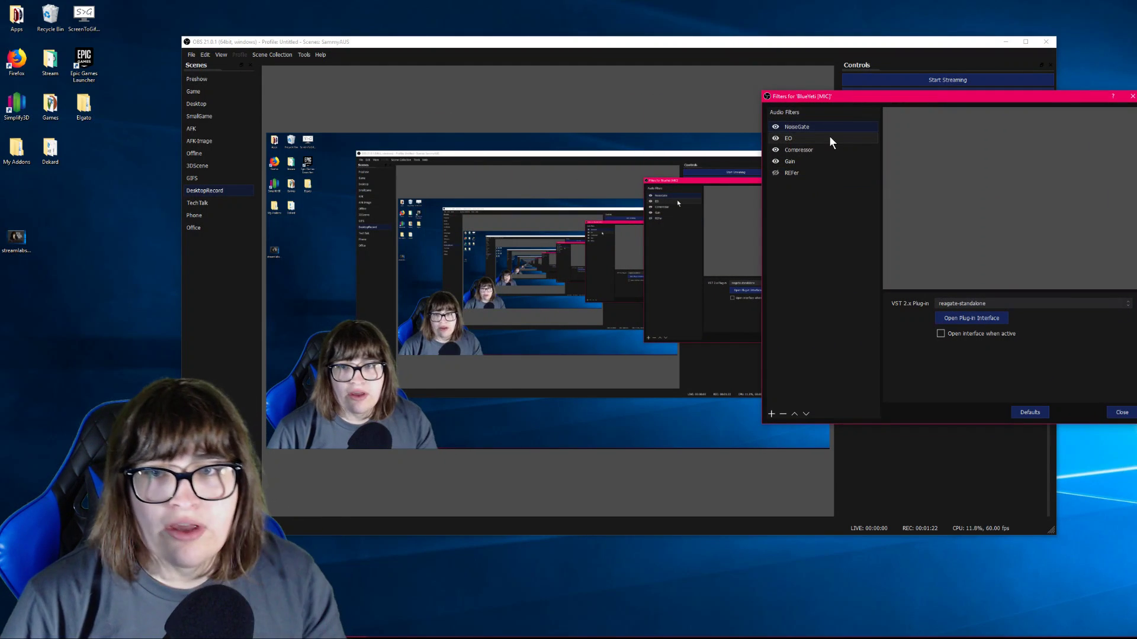
{"action": "left_click", "coordinate": [829, 137]}
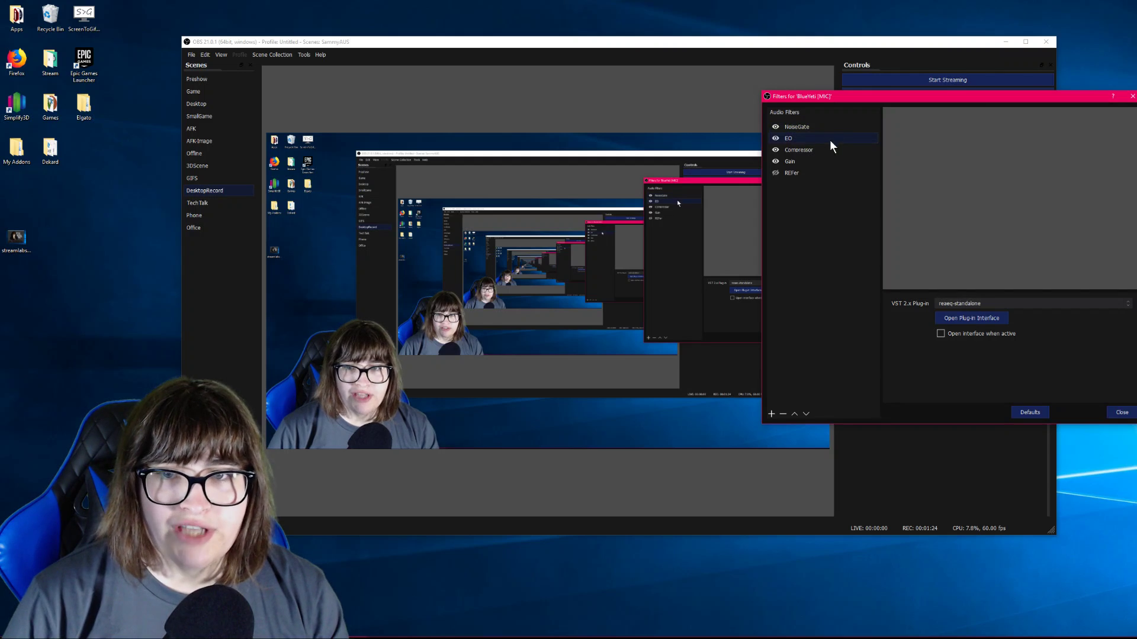
{"action": "left_click", "coordinate": [830, 150]}
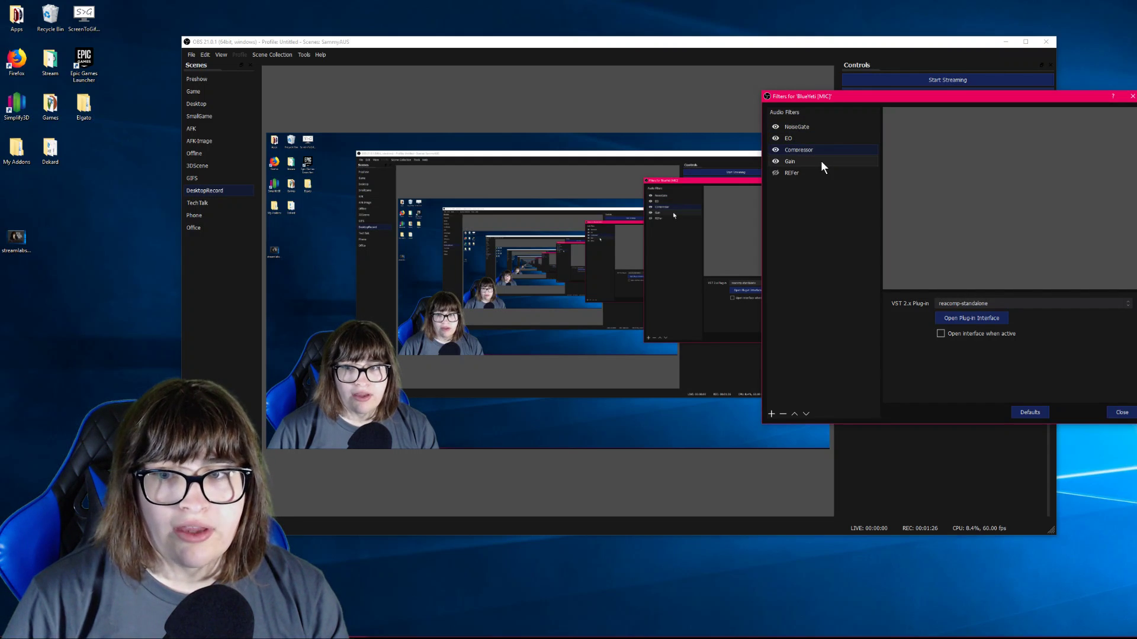
{"action": "left_click", "coordinate": [820, 161]}
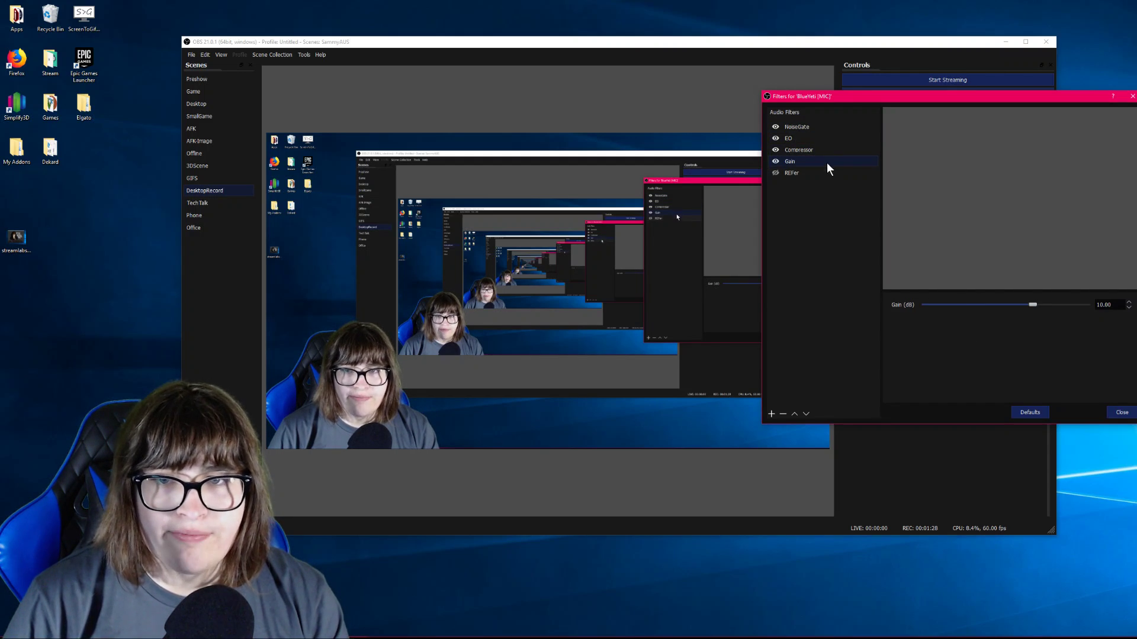
{"action": "left_click", "coordinate": [830, 126]}
- Turn off the Gain, Compressor, EQ and NoiseGate filters on the BlueYeti microphone and close the filters window
{"action": "left_click_drag", "start_coordinate": [832, 102], "coordinate": [1136, 153]}
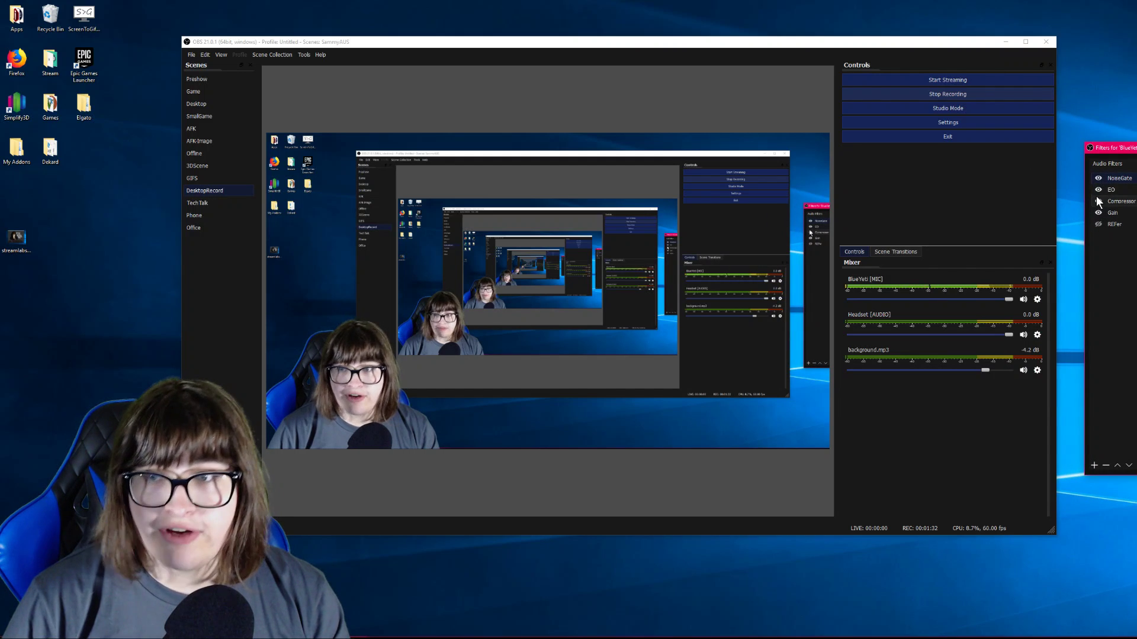
{"action": "left_click", "coordinate": [1098, 213]}
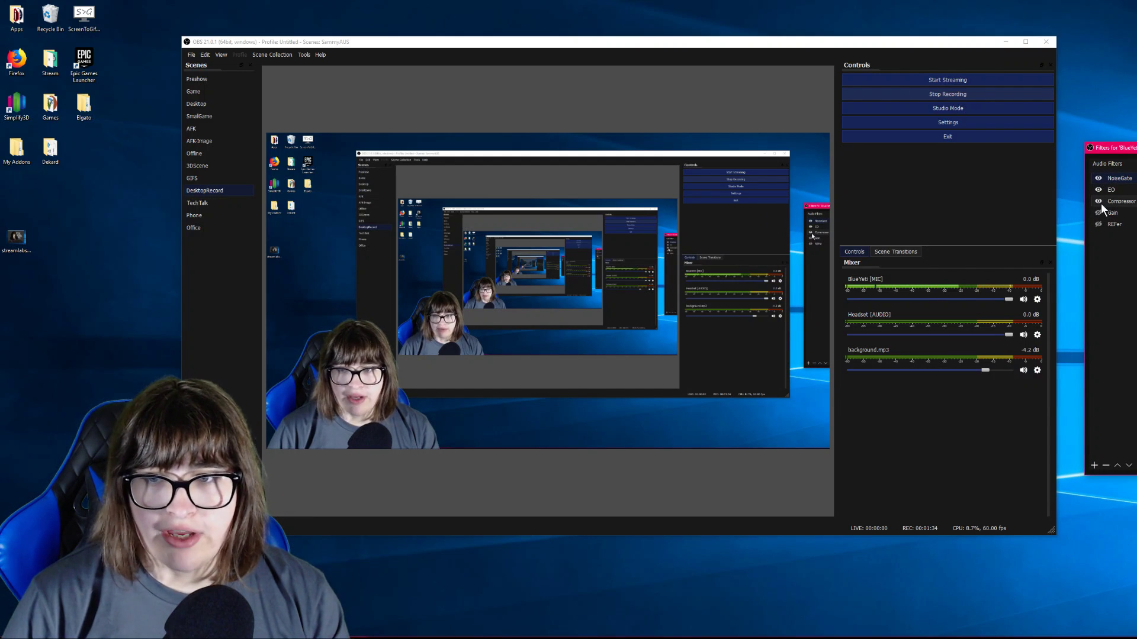
{"action": "left_click", "coordinate": [1100, 201]}
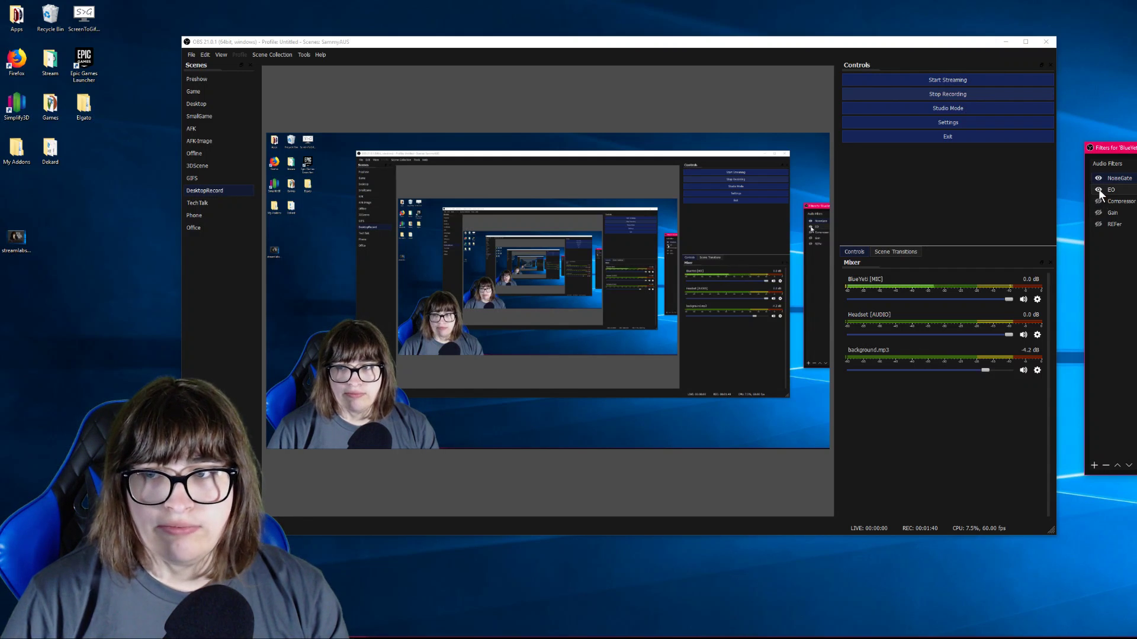
{"action": "left_click", "coordinate": [1099, 189]}
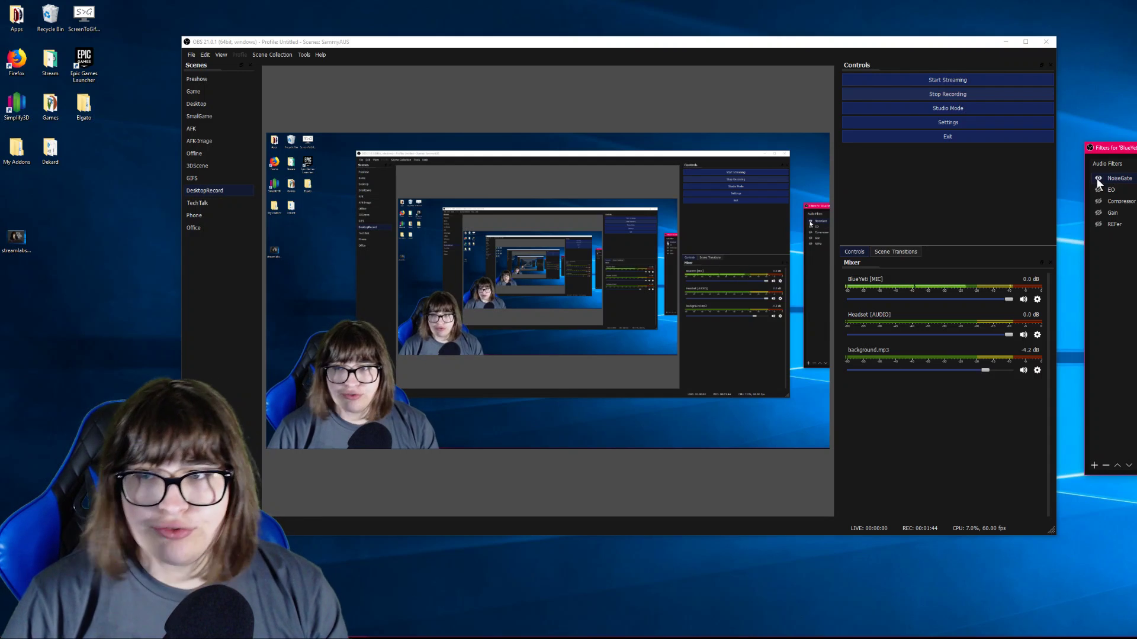
{"action": "left_click", "coordinate": [1097, 179]}
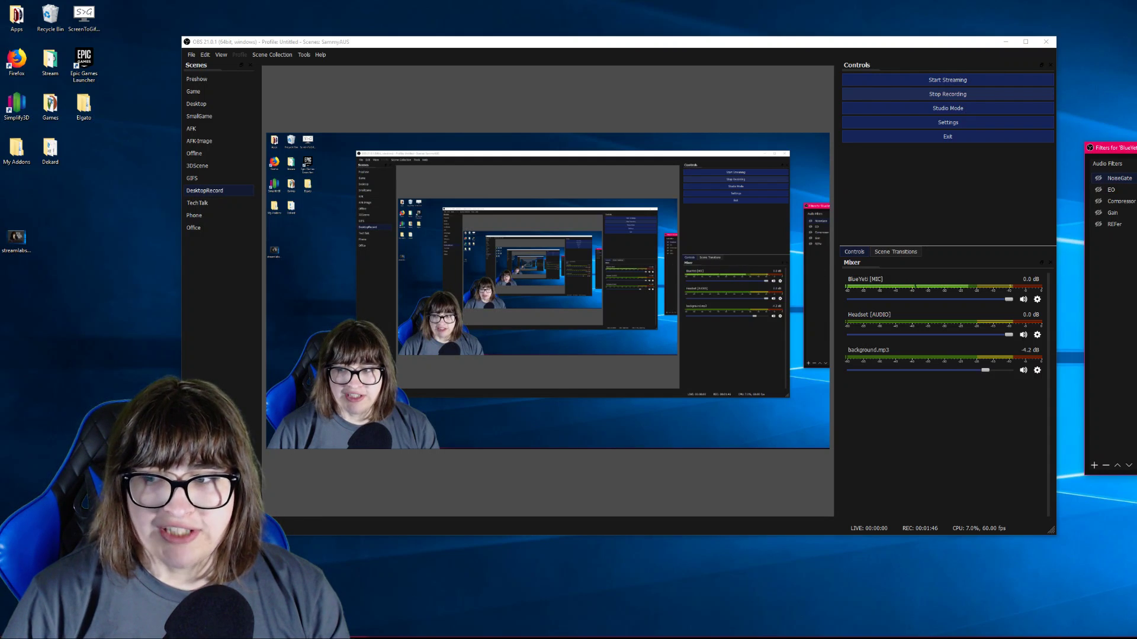
{"action": "key", "text": "Escape"}
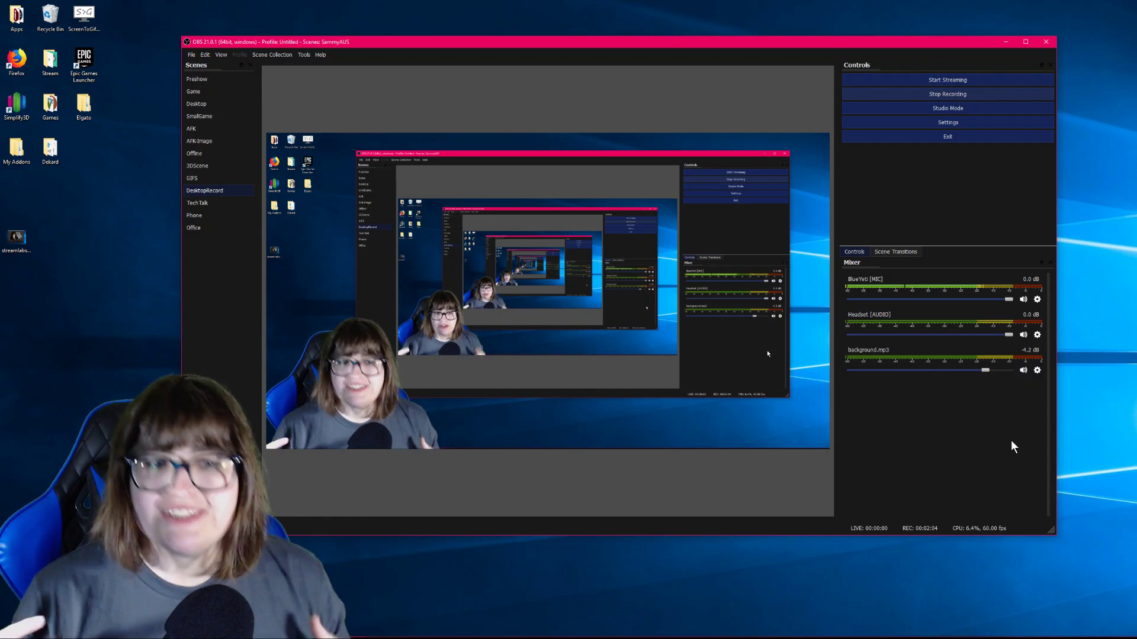
- Turn the BlueYeti microphone's Gain, Compressor, EQ and NoiseGate filters back on and close the filters window
{"action": "left_click", "coordinate": [1036, 299]}
{"action": "left_click", "coordinate": [1084, 343]}
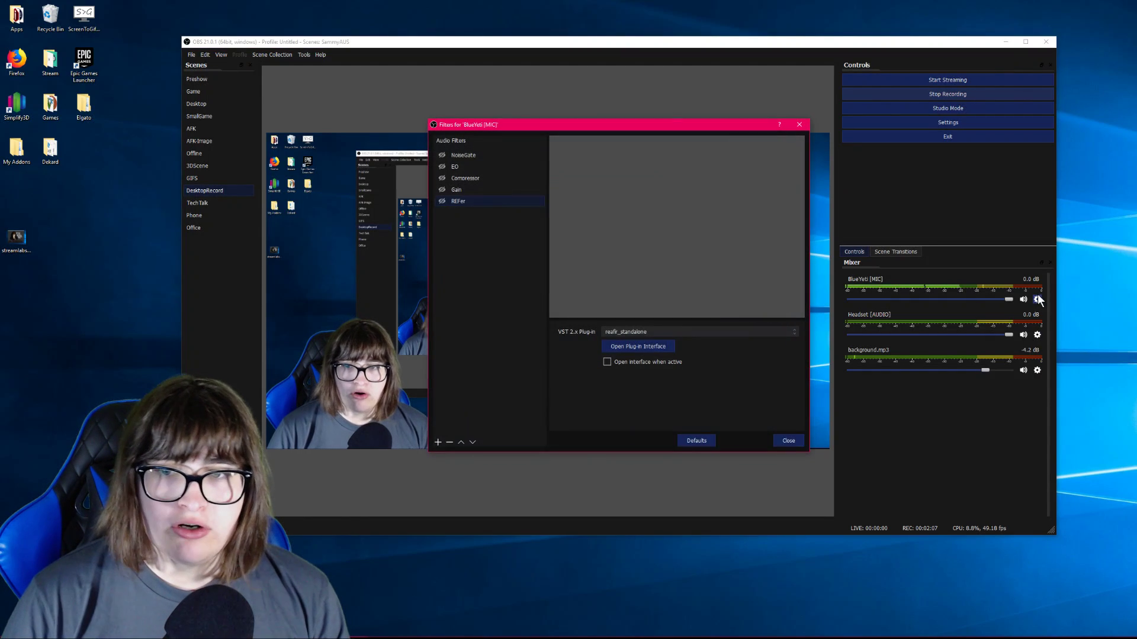
{"action": "left_click", "coordinate": [442, 189]}
{"action": "left_click", "coordinate": [441, 178]}
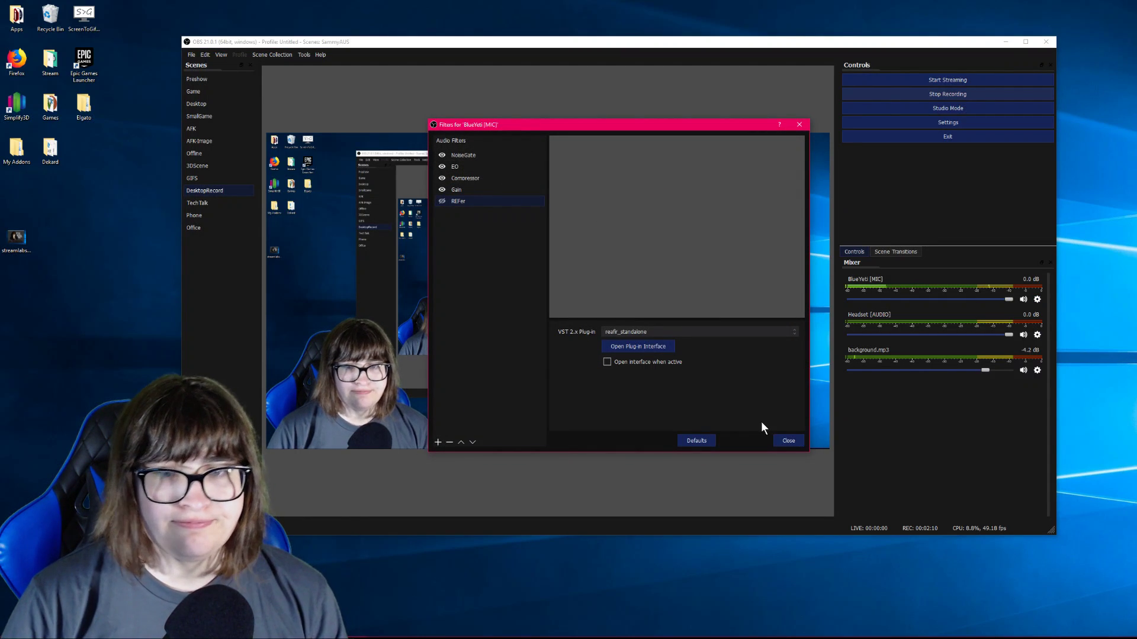
{"action": "left_click", "coordinate": [788, 441]}
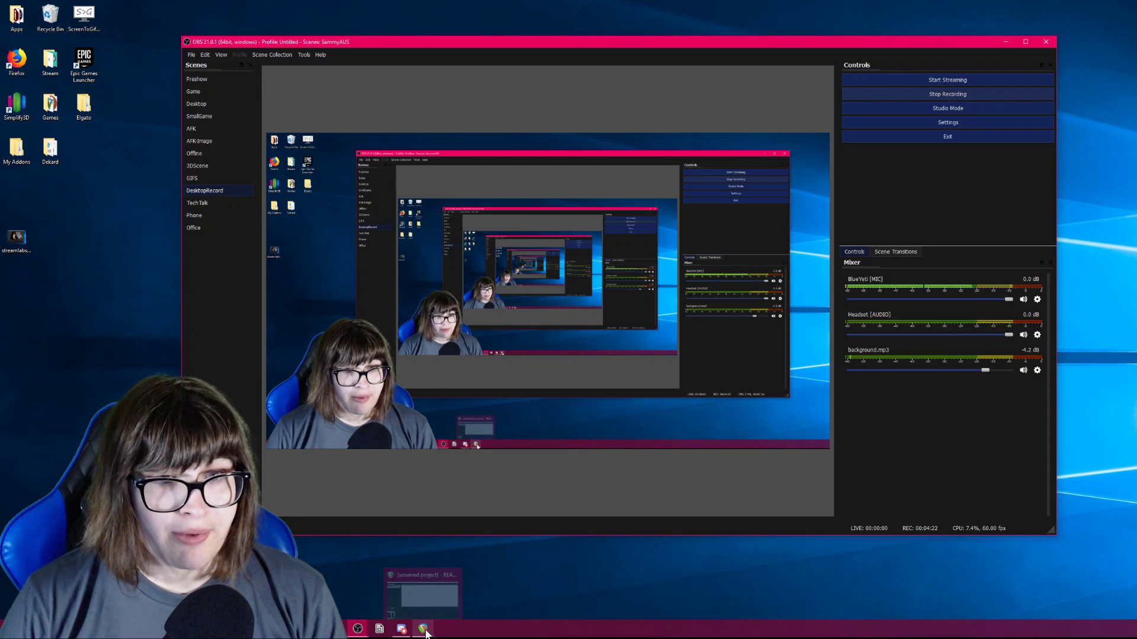
- Switch to REAPER and remove the existing track from the unsaved project
{"action": "left_click", "coordinate": [427, 631]}
{"action": "left_click_drag", "start_coordinate": [391, 132], "coordinate": [588, 137]}
{"action": "left_click_drag", "start_coordinate": [507, 582], "coordinate": [510, 611]}
{"action": "left_click_drag", "start_coordinate": [514, 127], "coordinate": [463, 92]}
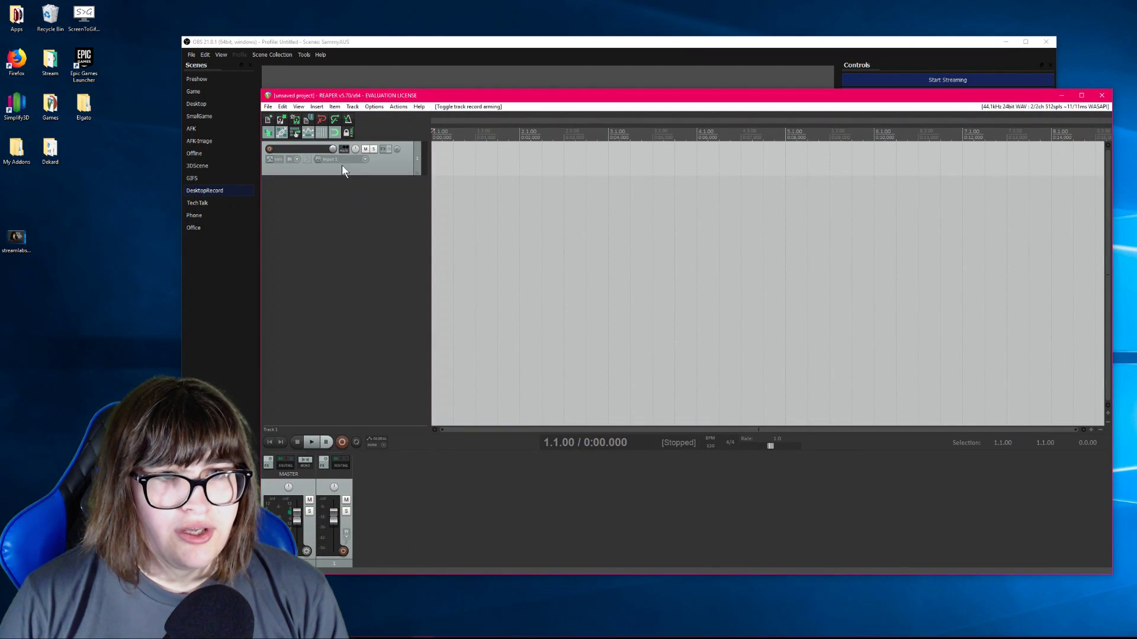
{"action": "right_click", "coordinate": [396, 166]}
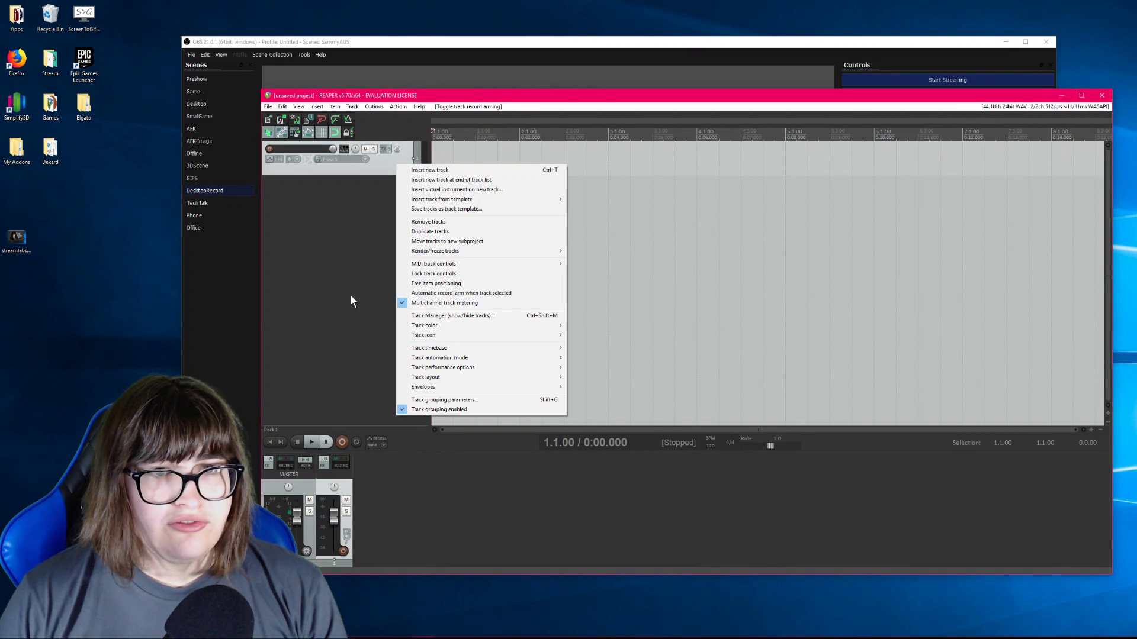
{"action": "left_click", "coordinate": [335, 257]}
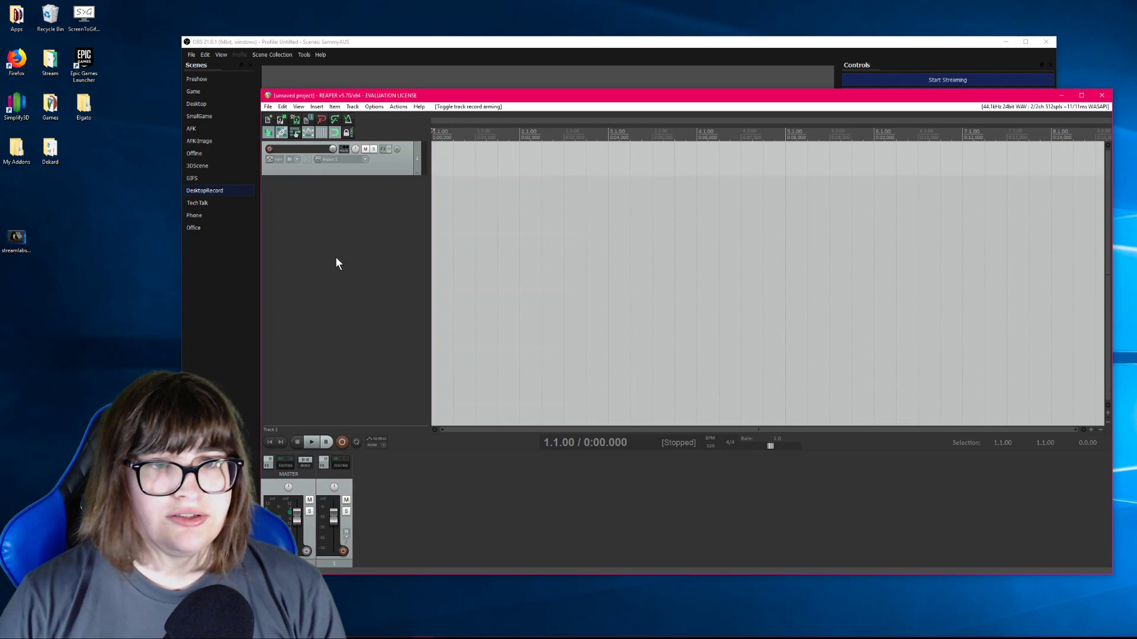
{"action": "left_click", "coordinate": [381, 172]}
{"action": "key", "text": "Delete"}
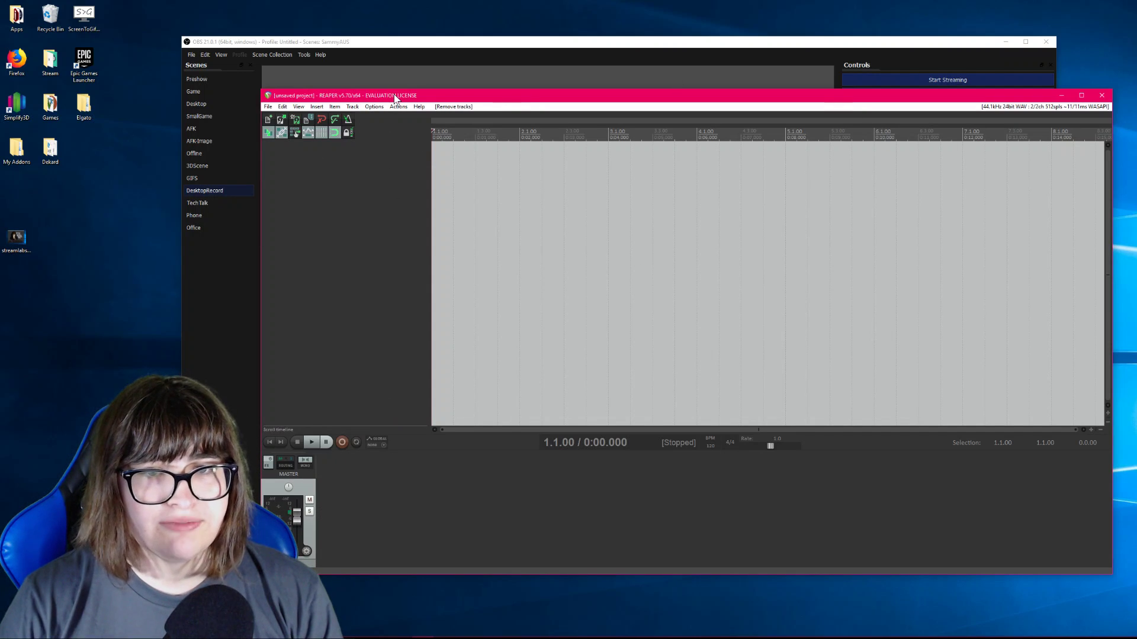
{"action": "left_click_drag", "start_coordinate": [352, 98], "coordinate": [325, 93]}
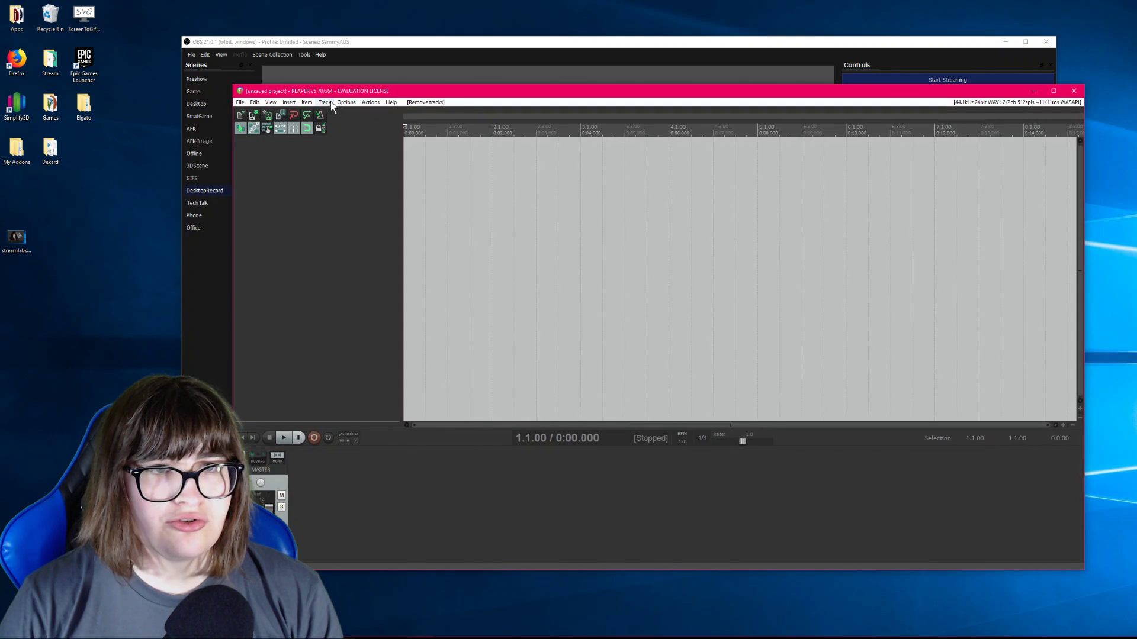
{"action": "left_click", "coordinate": [324, 102]}
{"action": "mouse_move", "coordinate": [291, 104]}
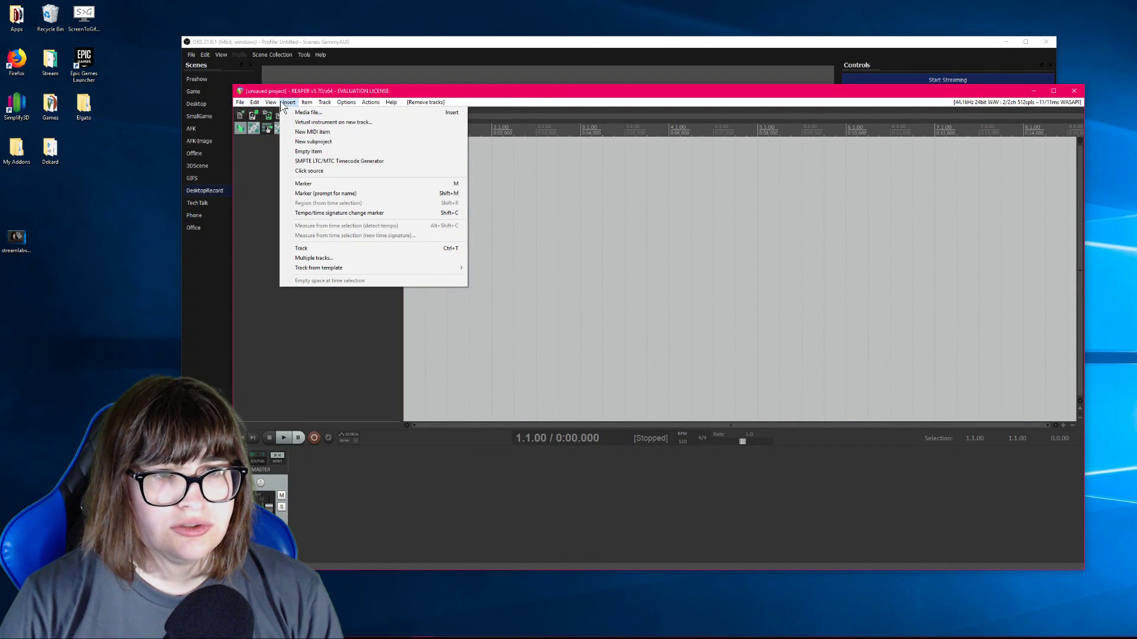
{"action": "left_click", "coordinate": [274, 103]}
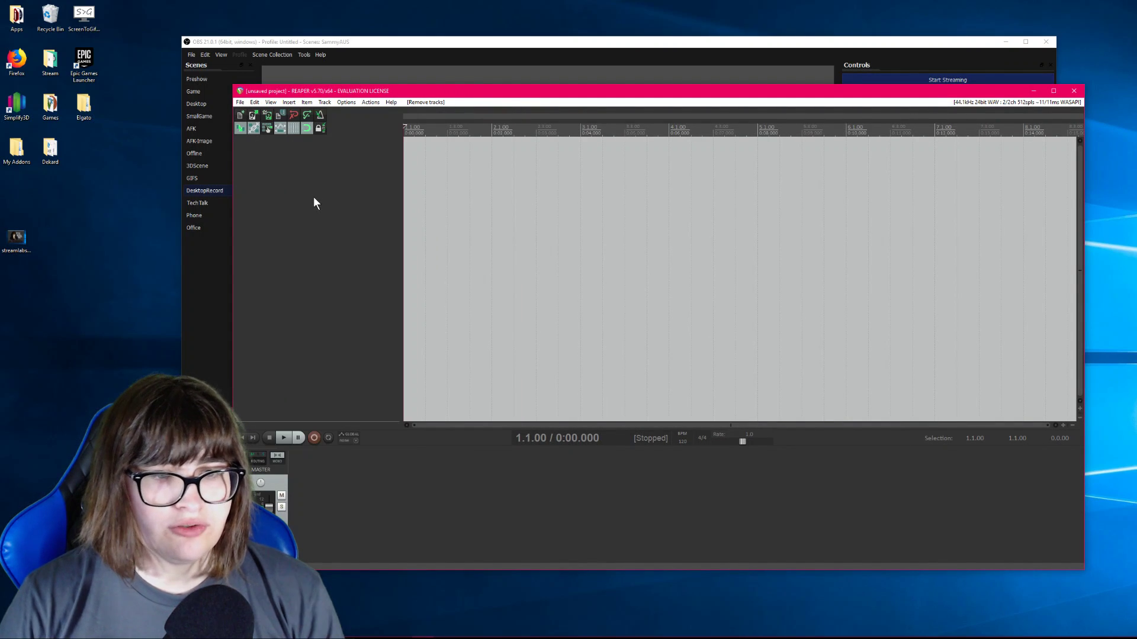
{"action": "left_click", "coordinate": [239, 103]}
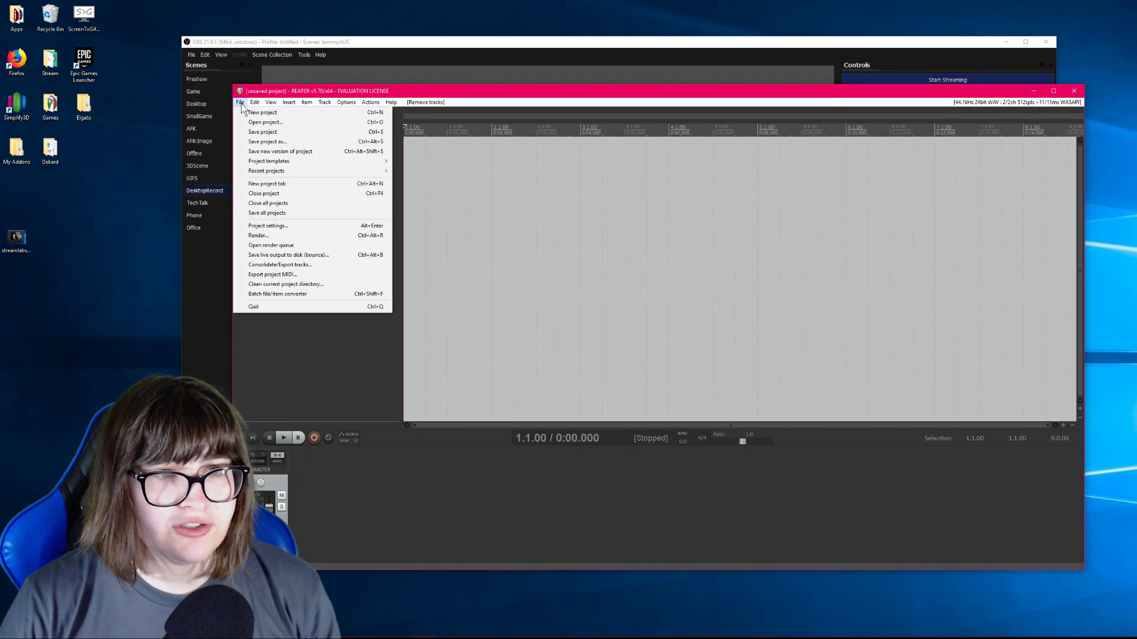
{"action": "mouse_move", "coordinate": [346, 106]}
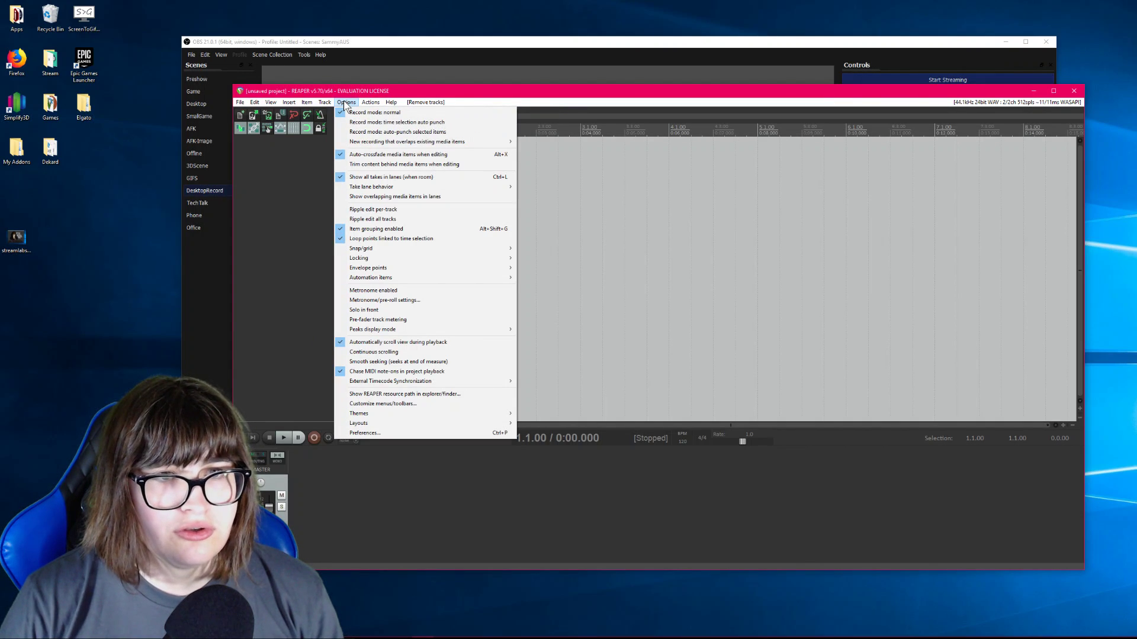
{"action": "left_click", "coordinate": [346, 104]}
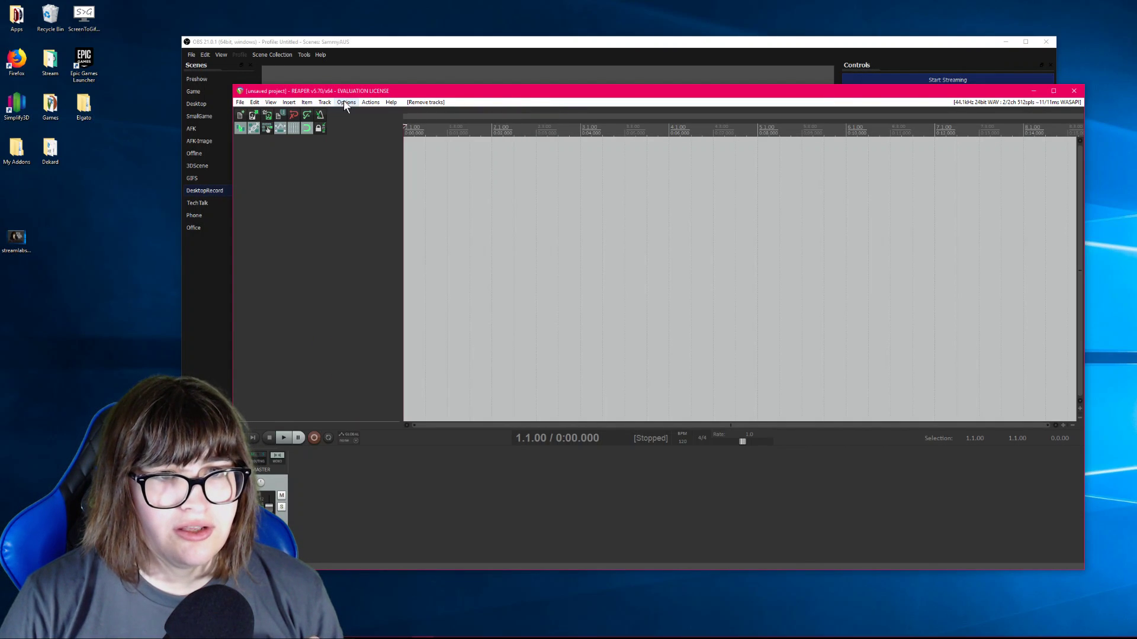
- Add a new track to the empty project and check which mono inputs it offers
{"action": "double_click", "coordinate": [272, 176]}
{"action": "left_click", "coordinate": [312, 156]}
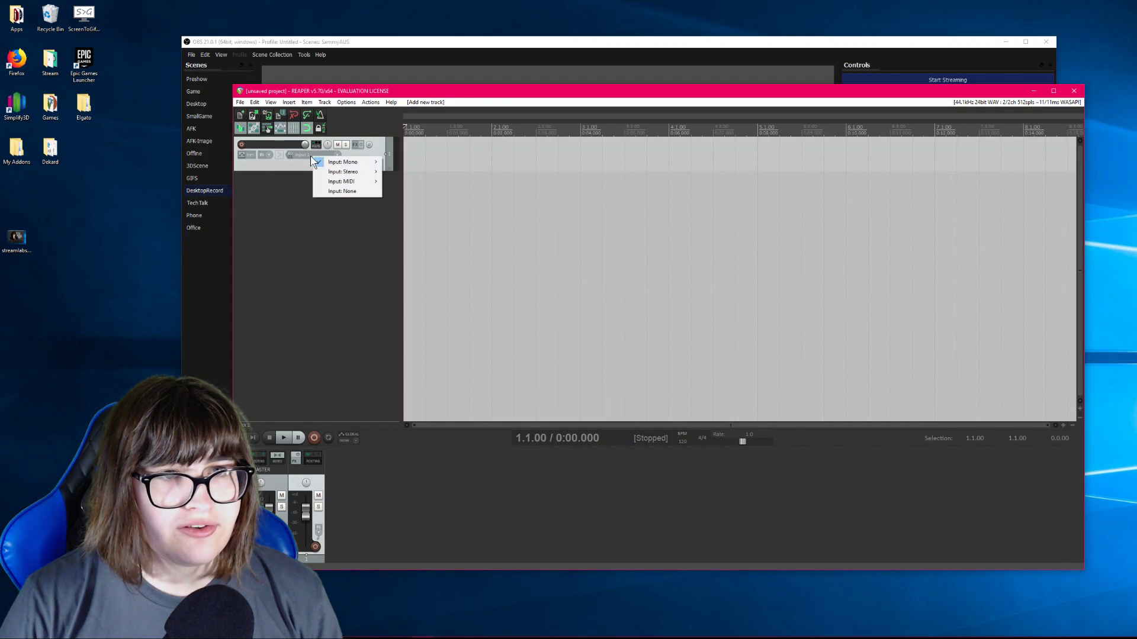
{"action": "mouse_move", "coordinate": [354, 162]}
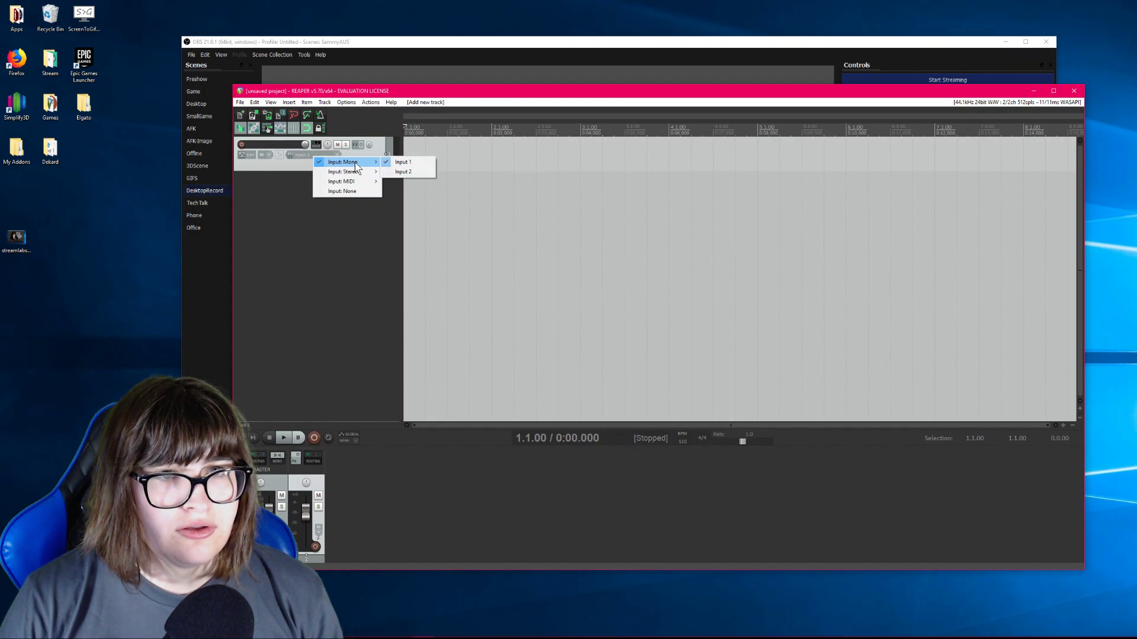
{"action": "left_click", "coordinate": [302, 172]}
- Examine the media and video options in the project settings, leaving them without changes
{"action": "left_click", "coordinate": [293, 103]}
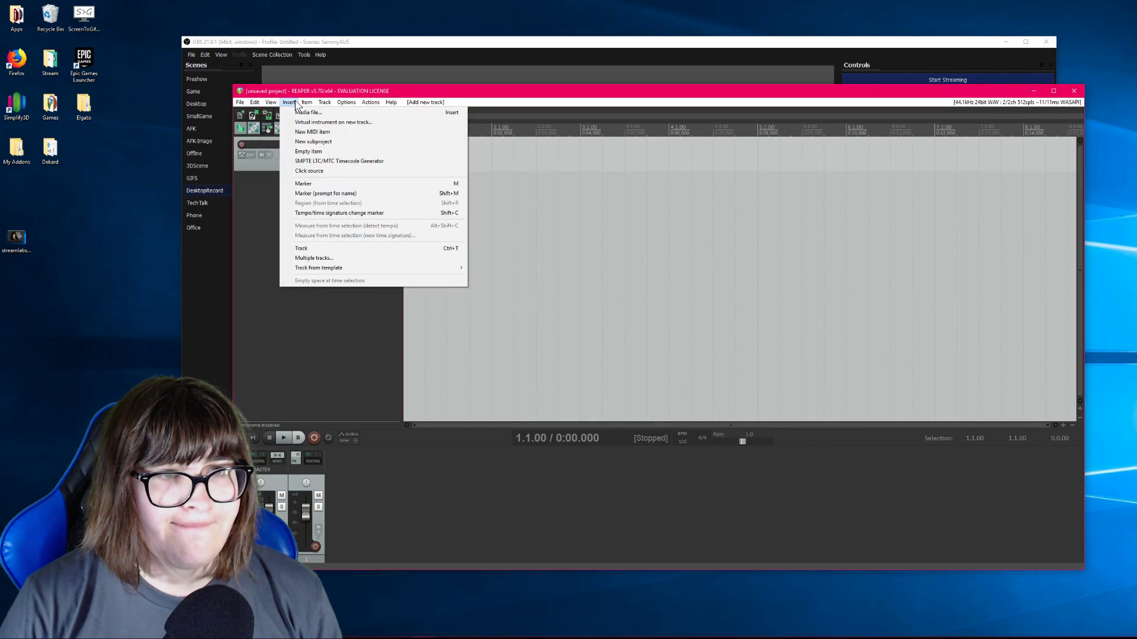
{"action": "mouse_move", "coordinate": [275, 105]}
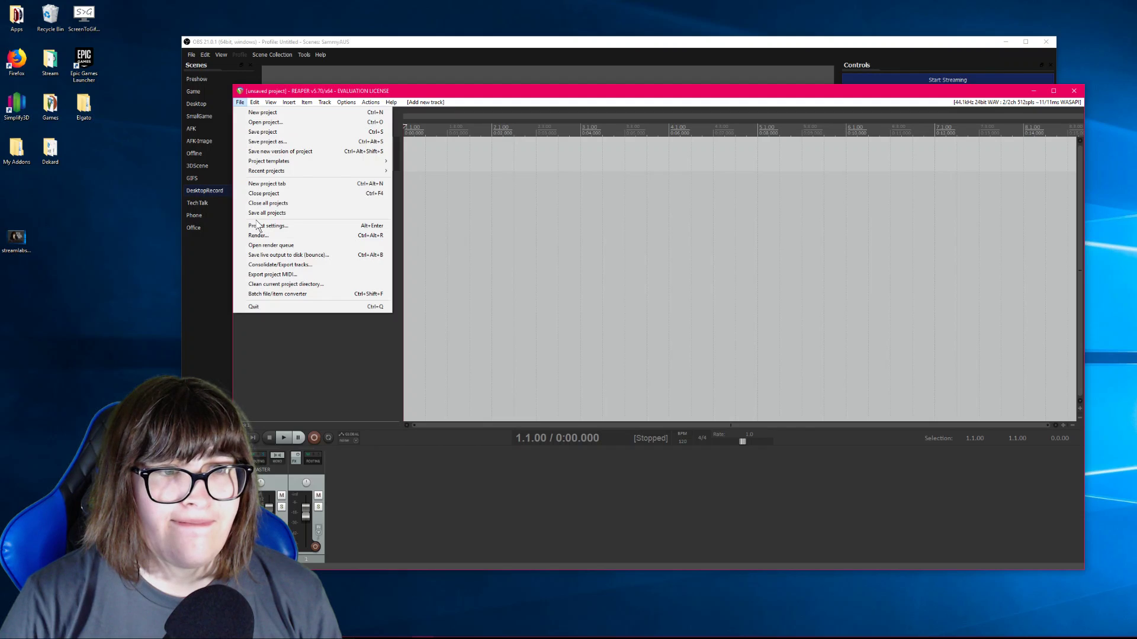
{"action": "left_click", "coordinate": [257, 226]}
{"action": "left_click", "coordinate": [714, 250]}
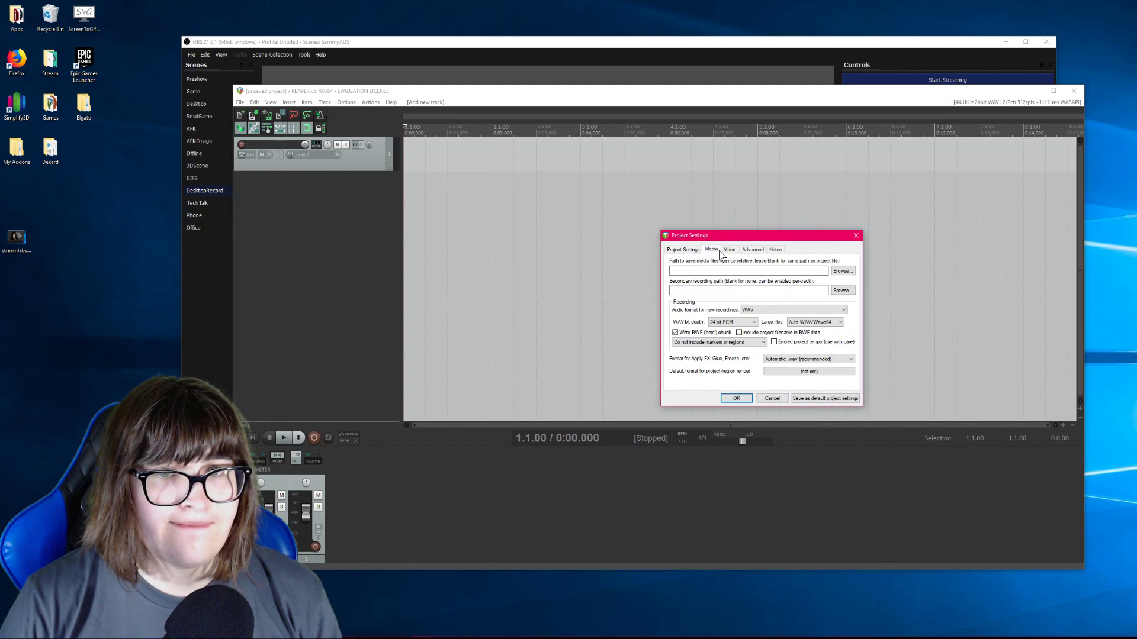
{"action": "left_click", "coordinate": [730, 249]}
{"action": "left_click", "coordinate": [856, 238]}
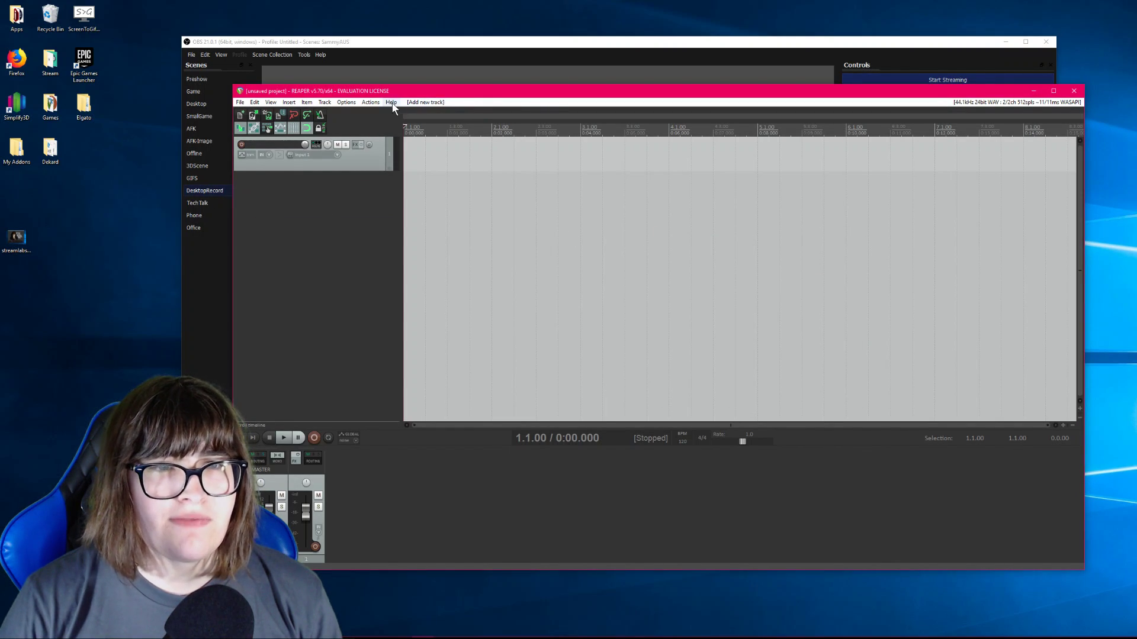
- Look through the application menus, the track options and the project settings for the microphone input settings, discarding any changes
{"action": "left_click", "coordinate": [371, 101]}
{"action": "mouse_move", "coordinate": [343, 103]}
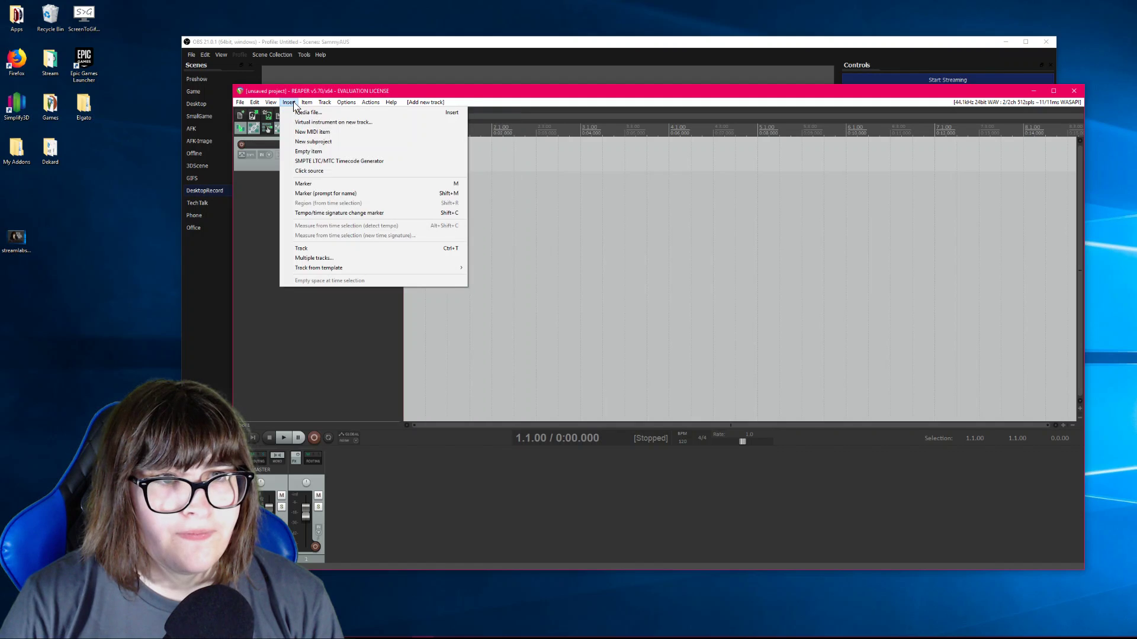
{"action": "left_click", "coordinate": [265, 163]}
{"action": "right_click", "coordinate": [271, 171]}
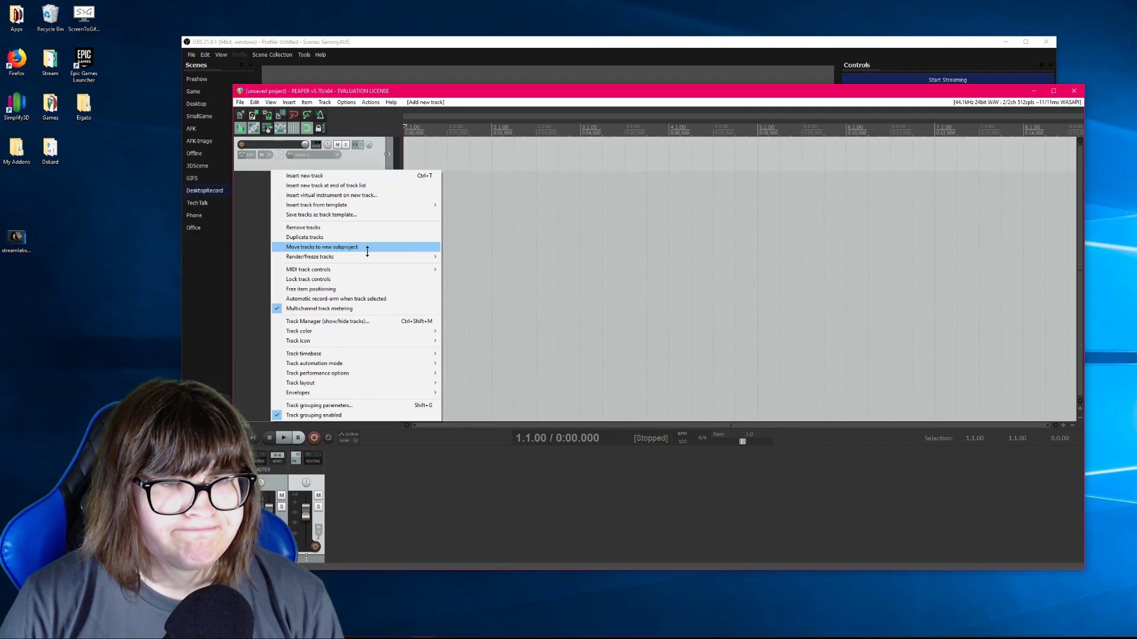
{"action": "mouse_move", "coordinate": [345, 206]}
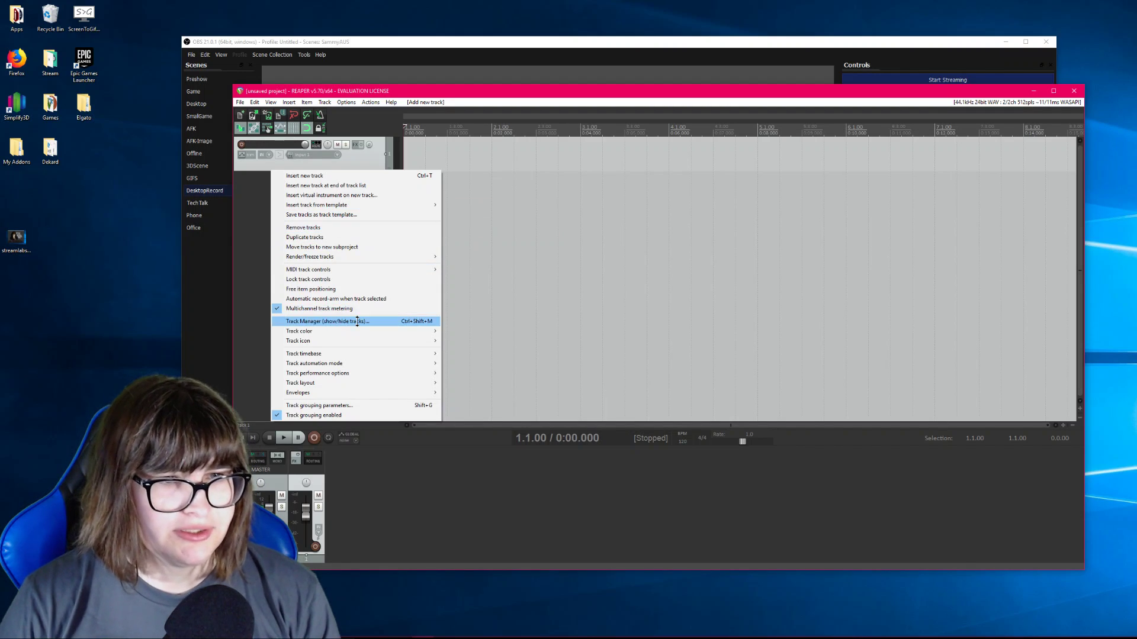
{"action": "left_click", "coordinate": [428, 502]}
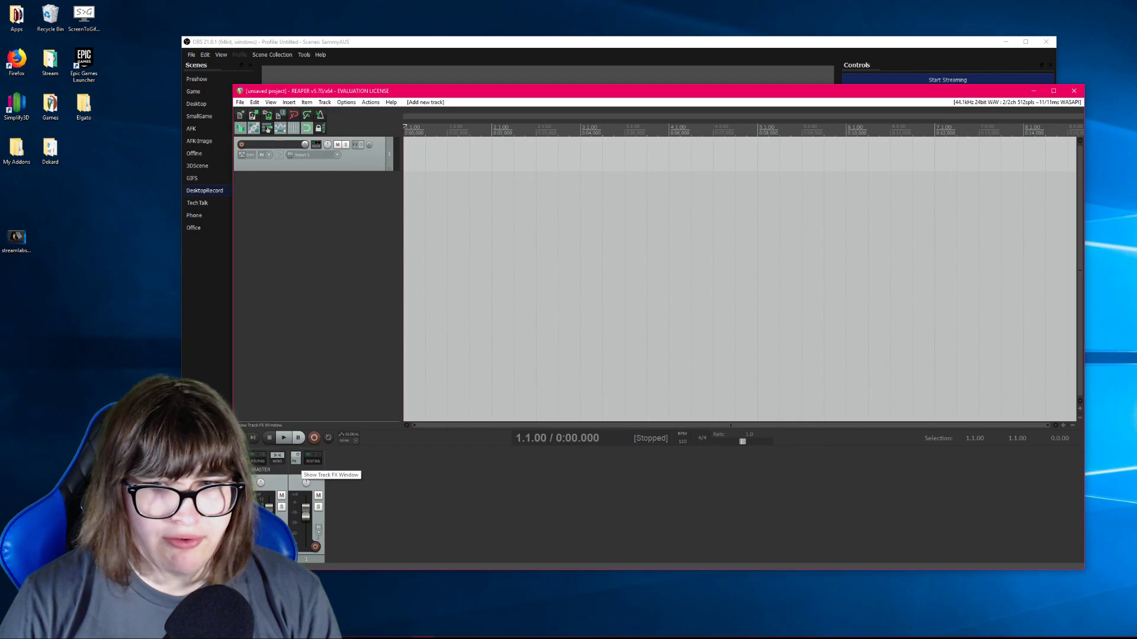
{"action": "left_click_drag", "start_coordinate": [388, 95], "coordinate": [460, 99]}
{"action": "left_click", "coordinate": [378, 107]}
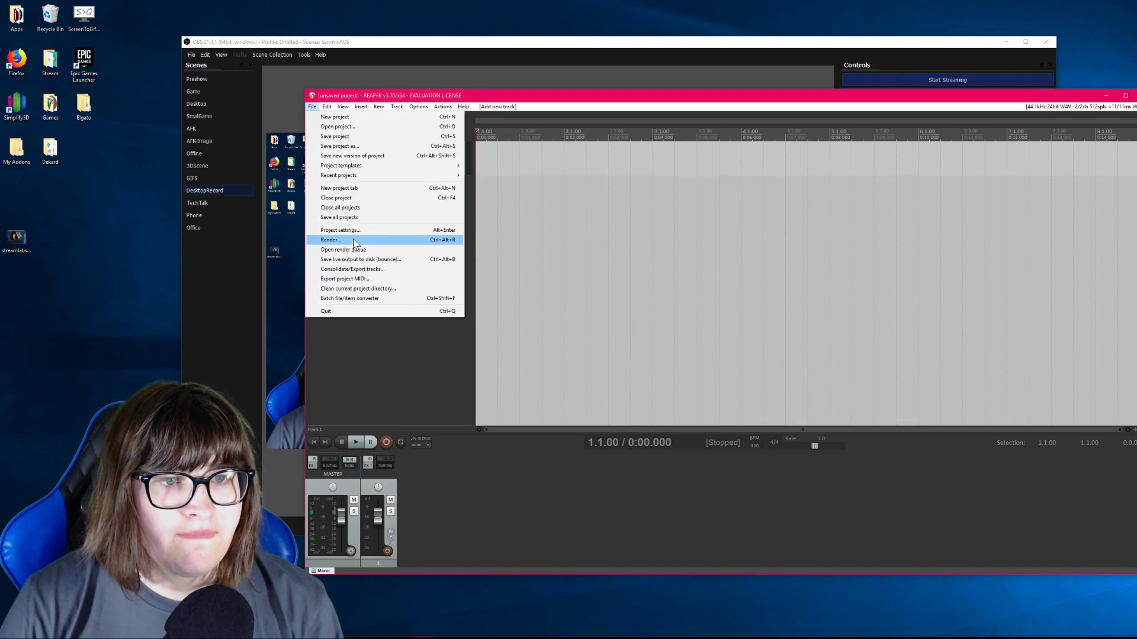
{"action": "mouse_move", "coordinate": [441, 108]}
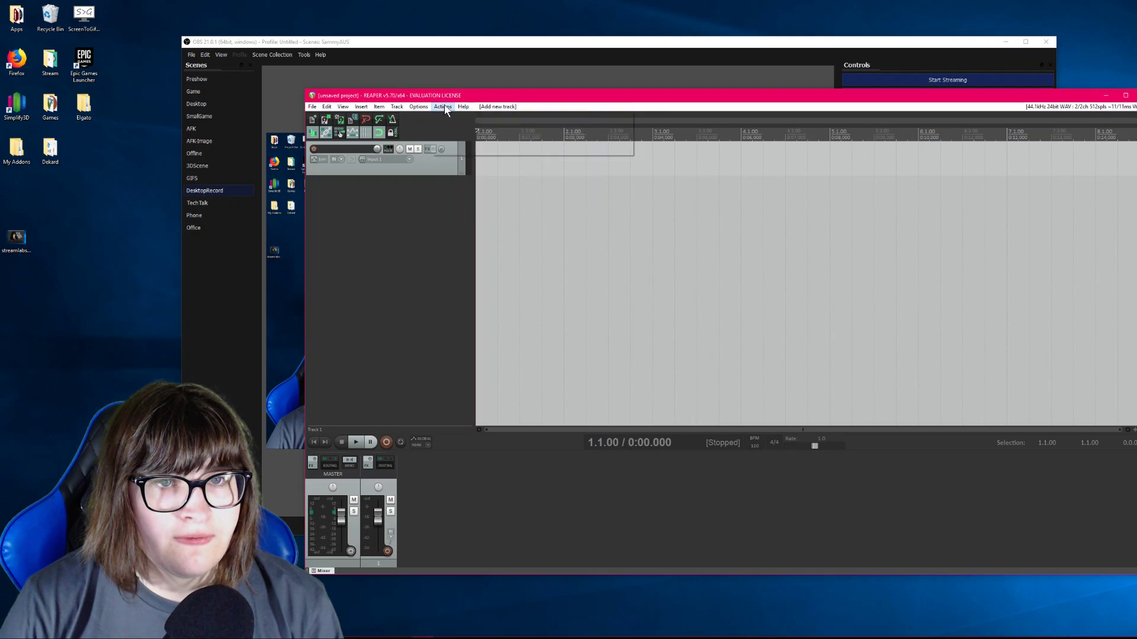
{"action": "left_click", "coordinate": [471, 139]}
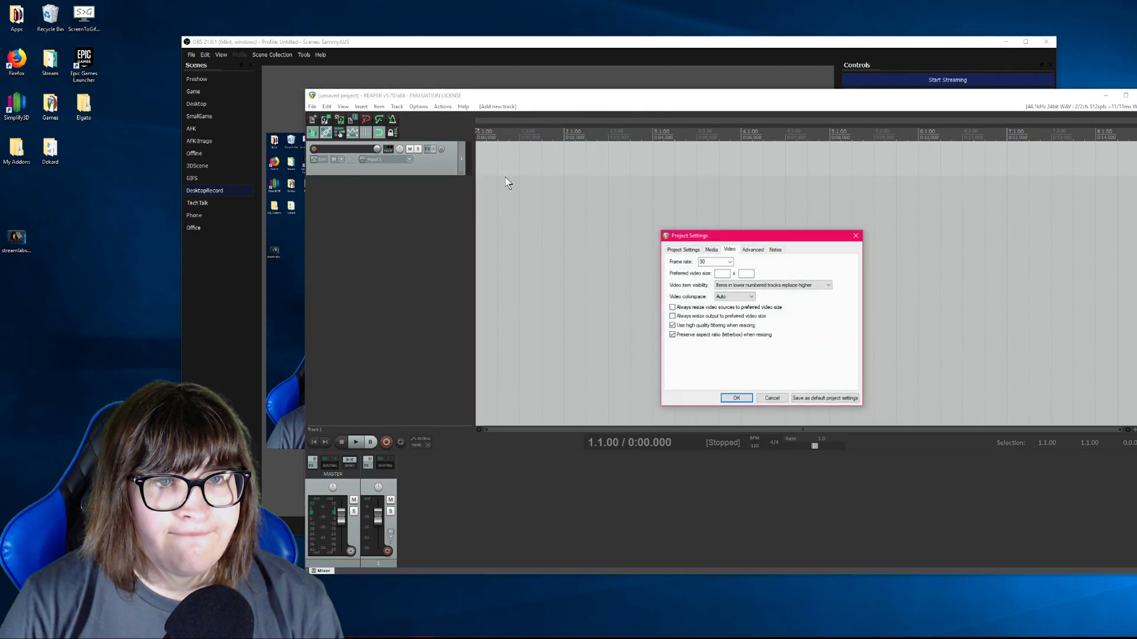
{"action": "left_click", "coordinate": [771, 399]}
- Examine the track's input types and the media item properties for microphone settings, closing both without changes
{"action": "right_click", "coordinate": [354, 170]}
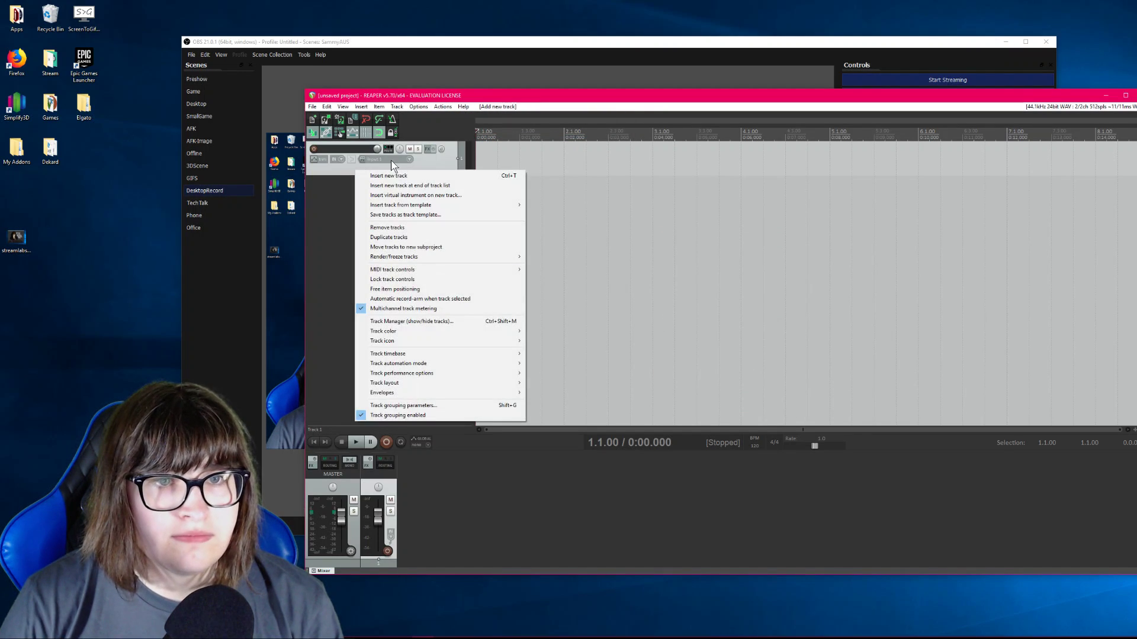
{"action": "left_click", "coordinate": [389, 160]}
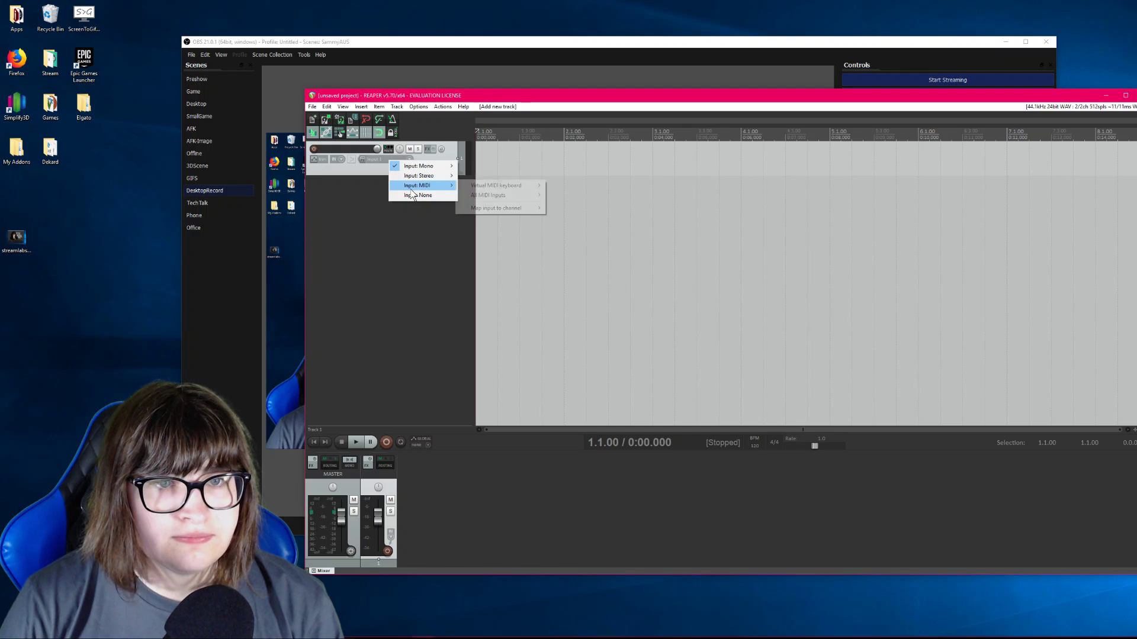
{"action": "mouse_move", "coordinate": [425, 176]}
{"action": "left_click", "coordinate": [351, 223]}
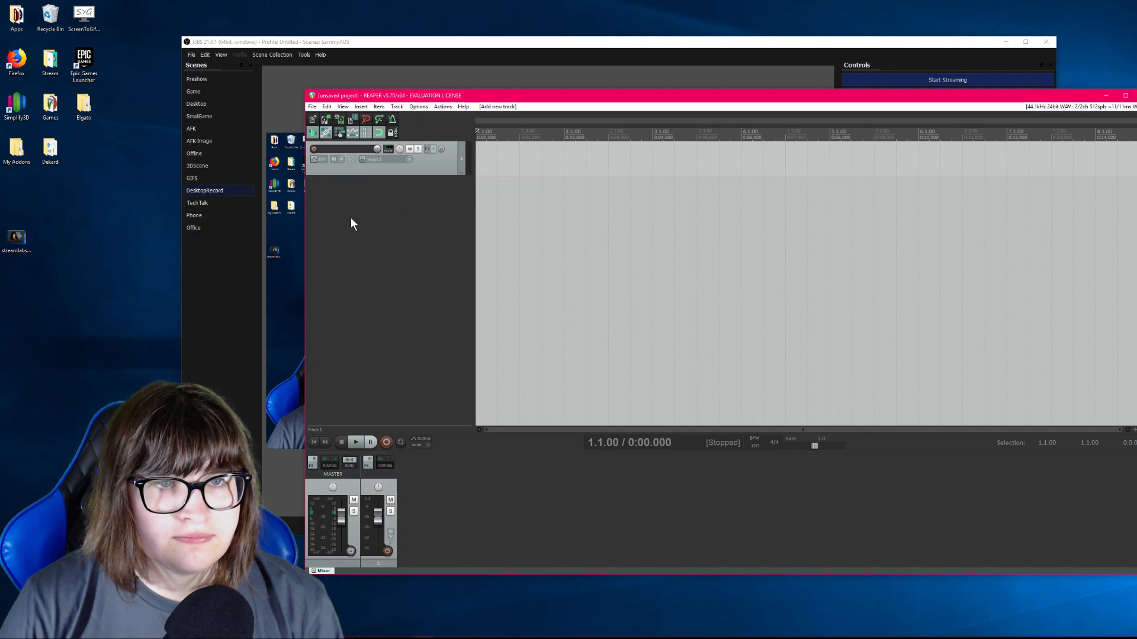
{"action": "left_click", "coordinate": [379, 107]}
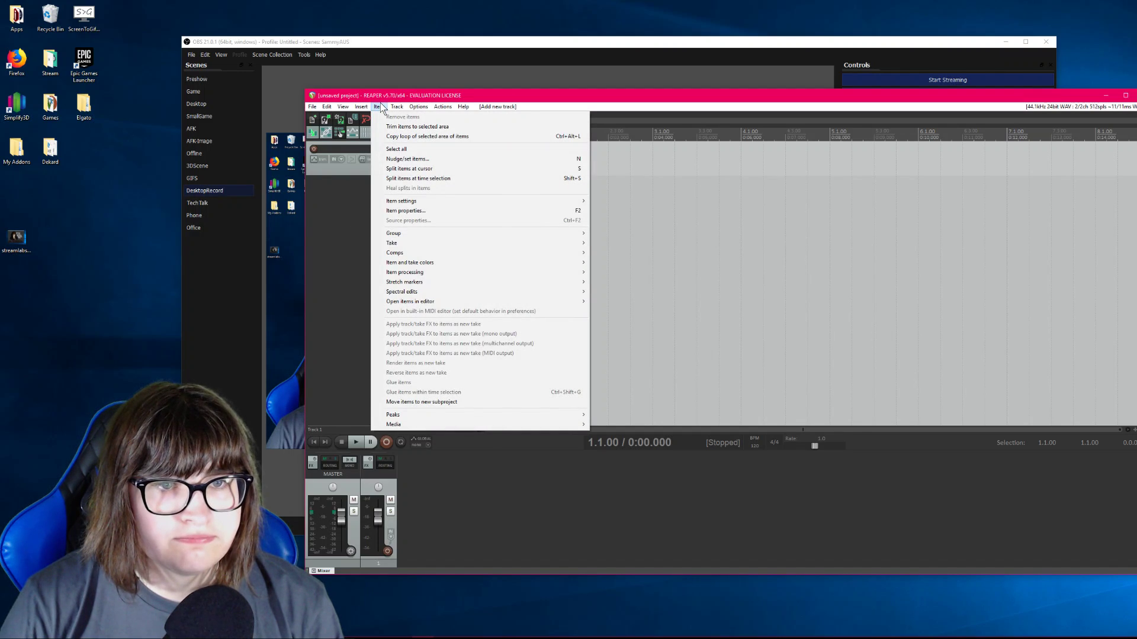
{"action": "left_click", "coordinate": [429, 210]}
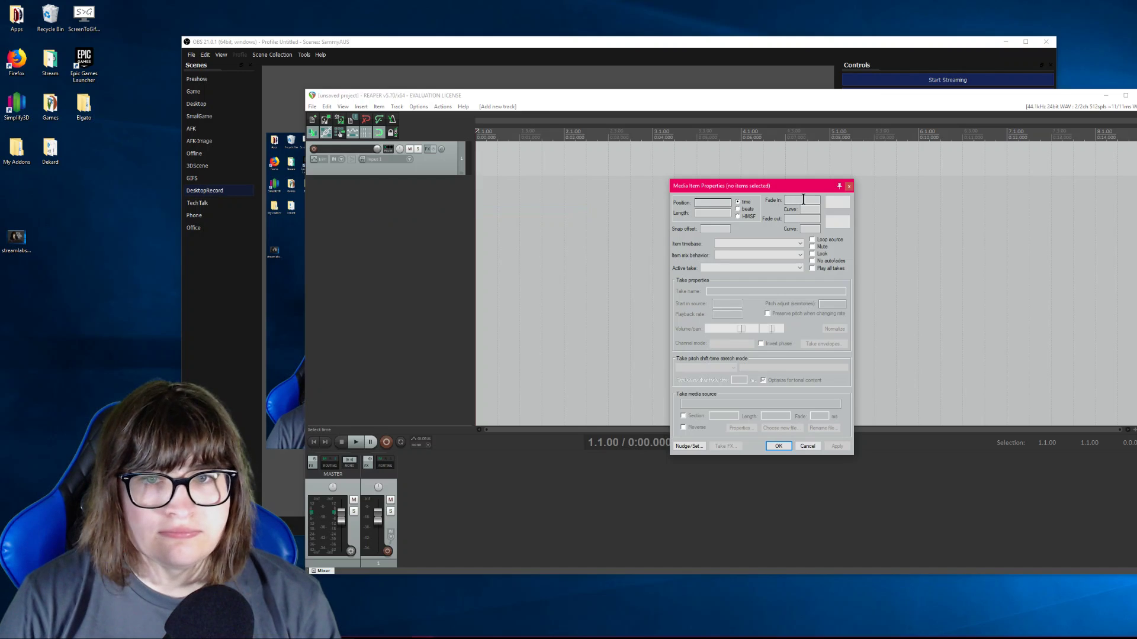
{"action": "left_click", "coordinate": [849, 186]}
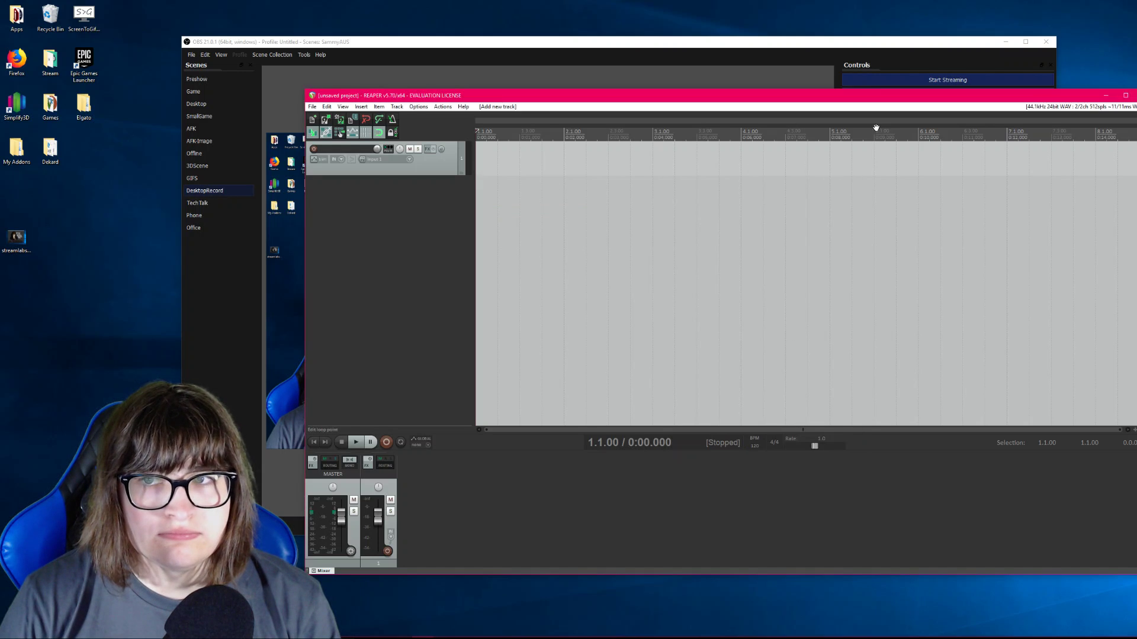
{"action": "left_click", "coordinate": [1049, 110]}
{"action": "left_click_drag", "start_coordinate": [1012, 34], "coordinate": [796, 121]}
{"action": "left_click", "coordinate": [696, 59]}
{"action": "left_click", "coordinate": [1129, 200]}
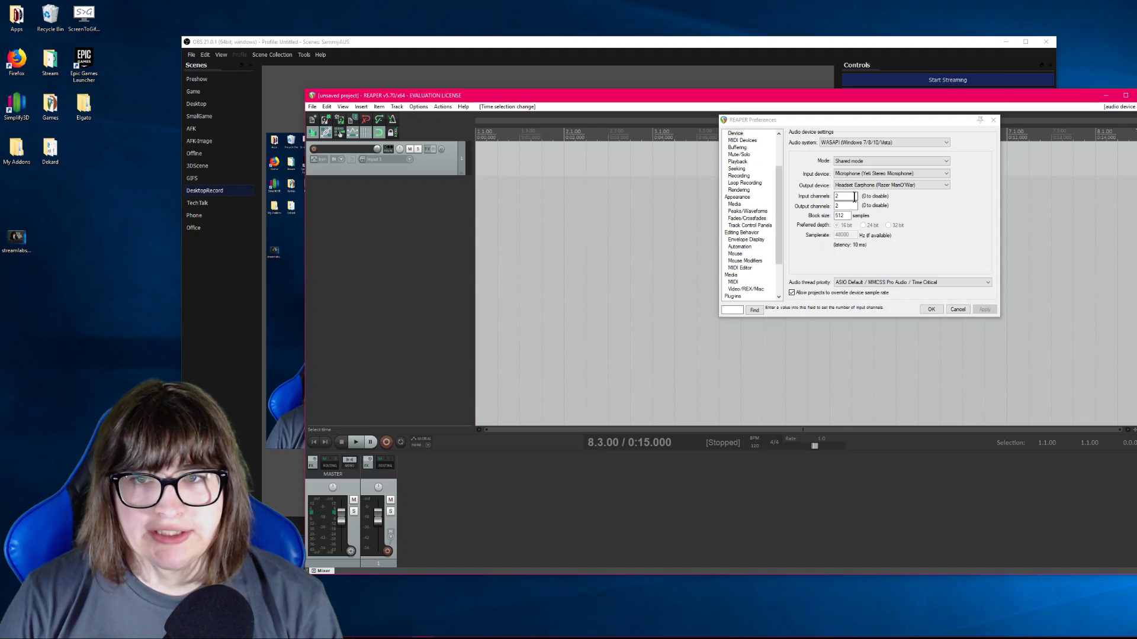
{"action": "left_click", "coordinate": [952, 310]}
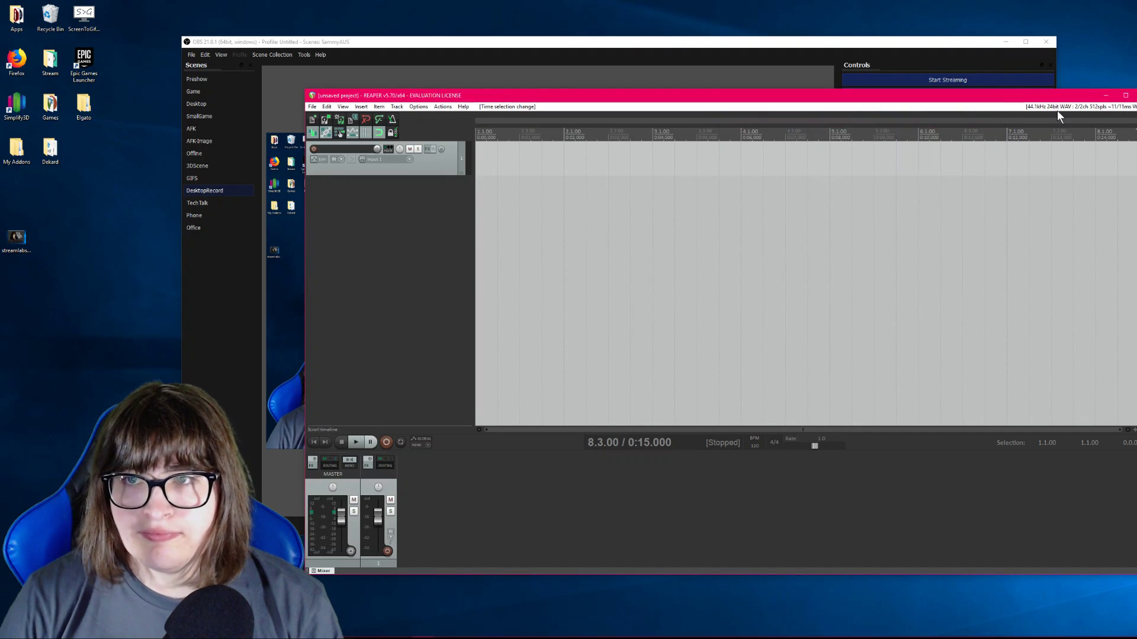
- Open the audio device preferences and keep WASAPI (Windows 7/8/10/Vista) as the audio system in Shared mode
{"action": "left_click", "coordinate": [1094, 113]}
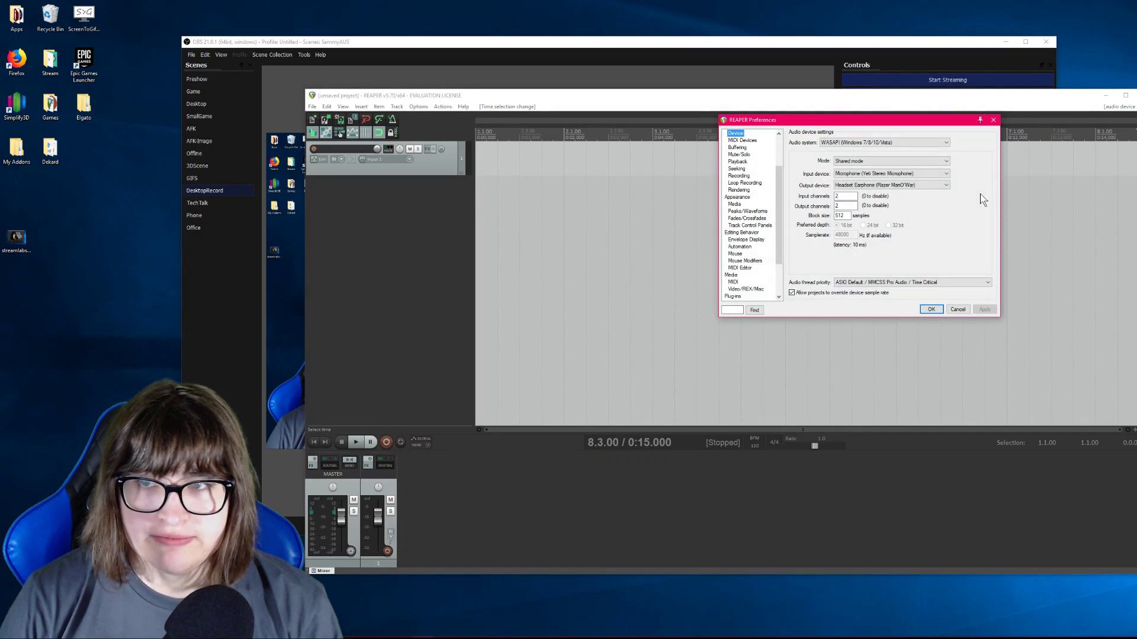
{"action": "left_click", "coordinate": [878, 142]}
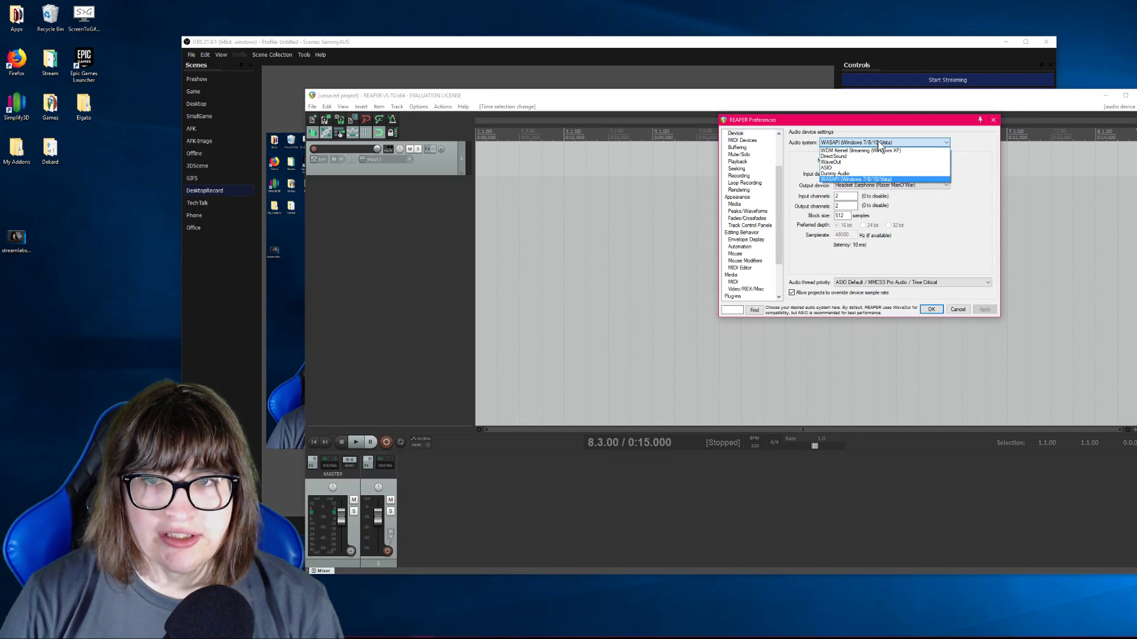
{"action": "left_click", "coordinate": [864, 144]}
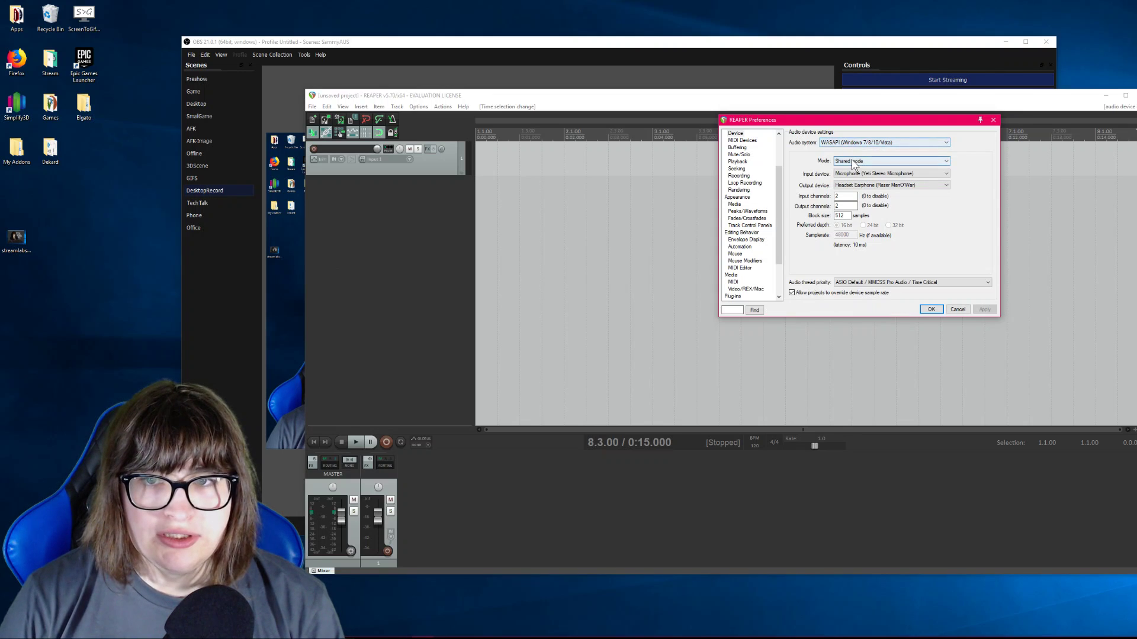
{"action": "left_click", "coordinate": [853, 162]}
{"action": "left_click", "coordinate": [859, 160]}
- Confirm Microphone (Yeti Stereo Microphone) as input device and Headset Earphone (Razer ManO'War) as output device, with 2 input and 2 output channels
{"action": "left_click", "coordinate": [849, 174]}
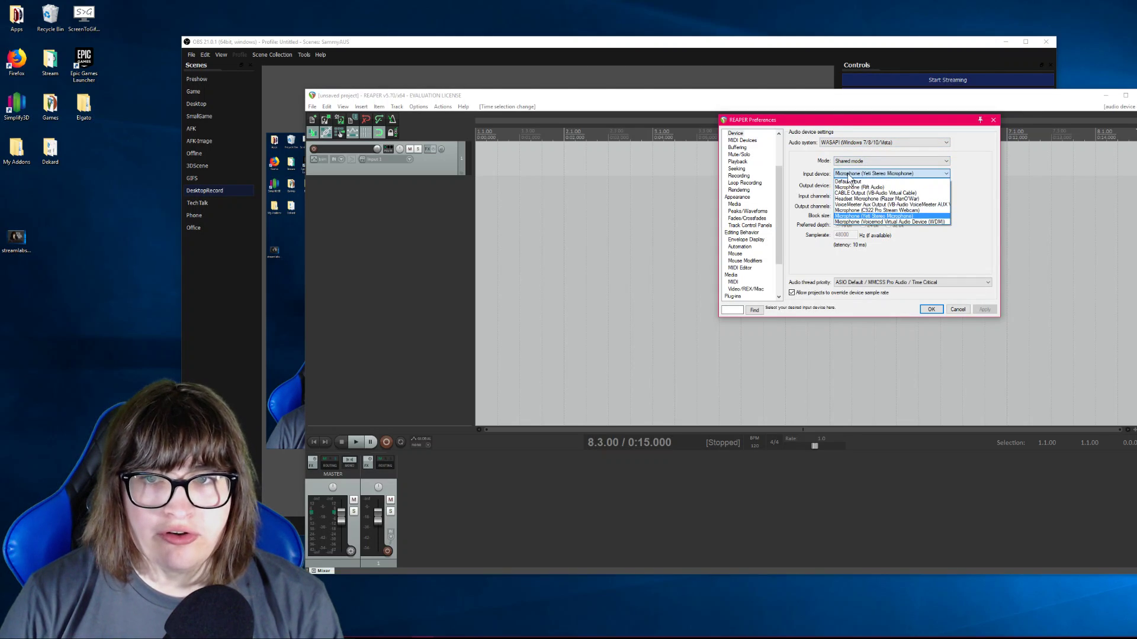
{"action": "left_click", "coordinate": [862, 175]}
{"action": "left_click", "coordinate": [848, 186]}
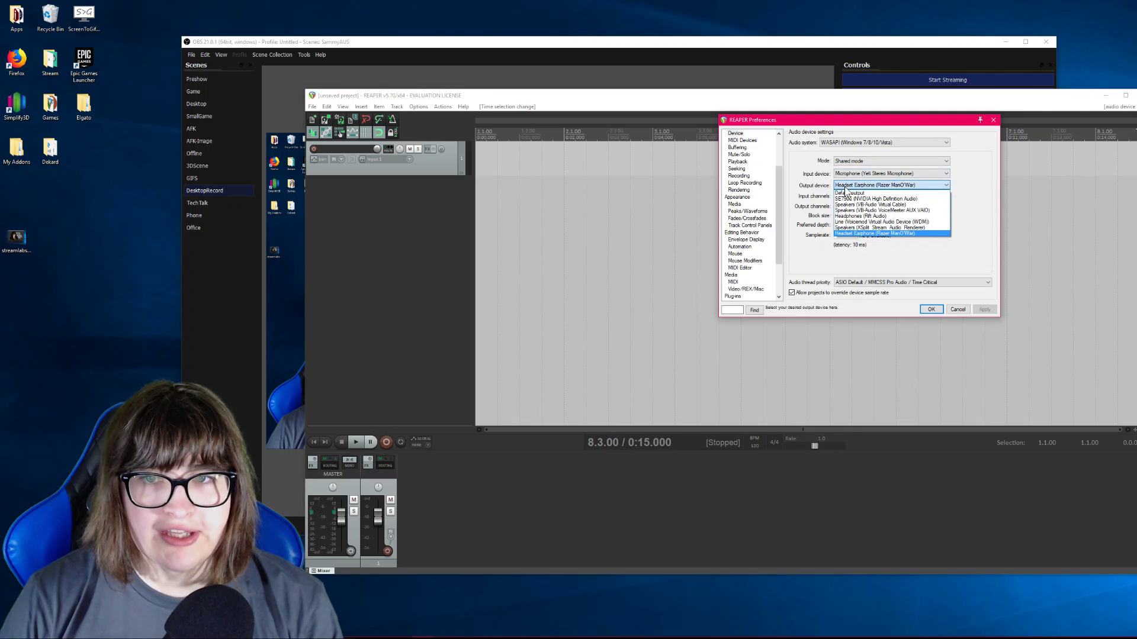
{"action": "left_click", "coordinate": [867, 187]}
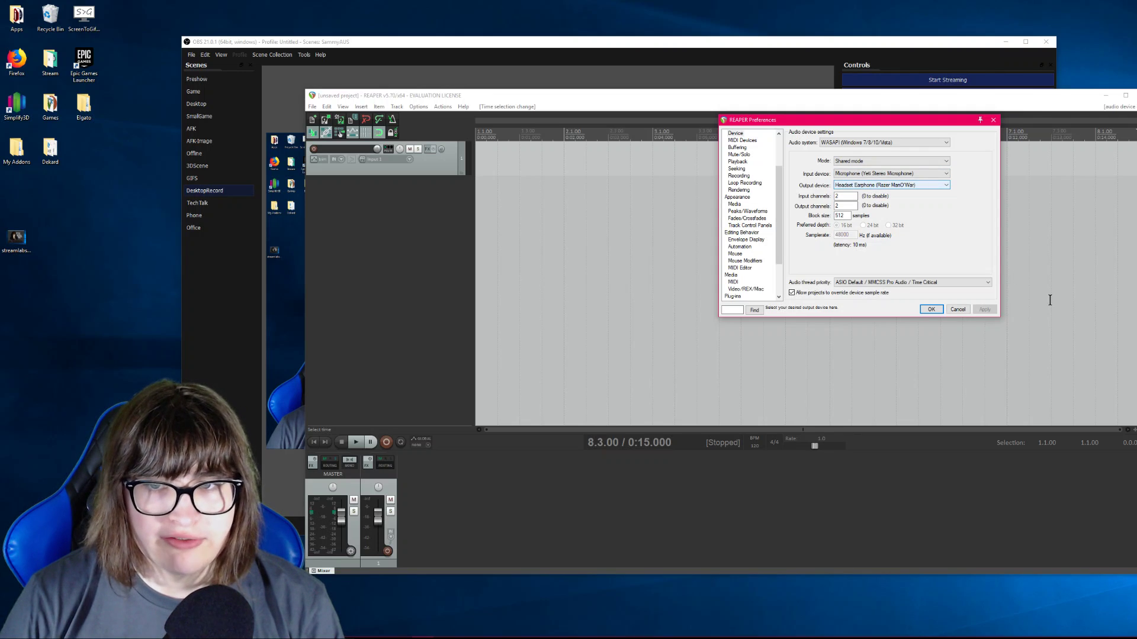
{"action": "left_click", "coordinate": [849, 195]}
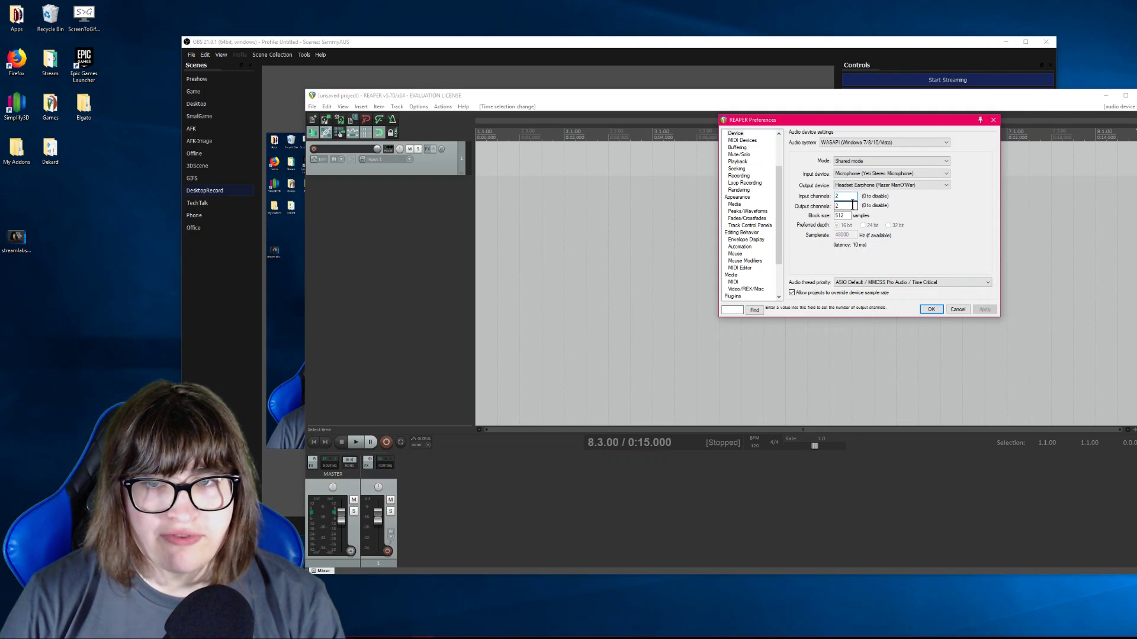
{"action": "key", "text": "Tab"}
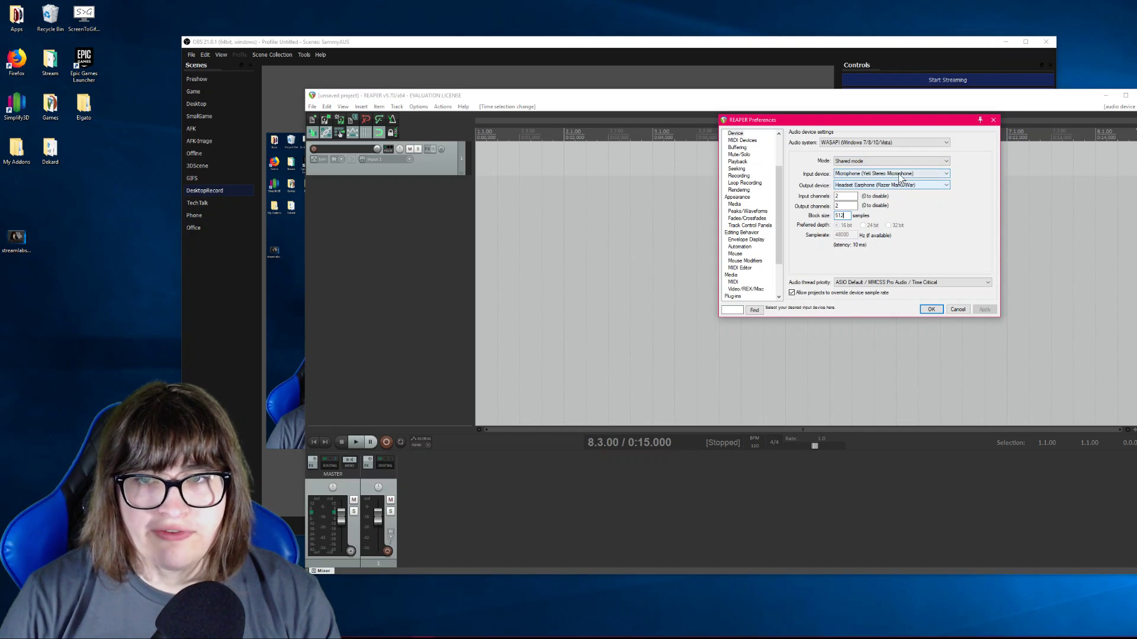
{"action": "left_click", "coordinate": [931, 309]}
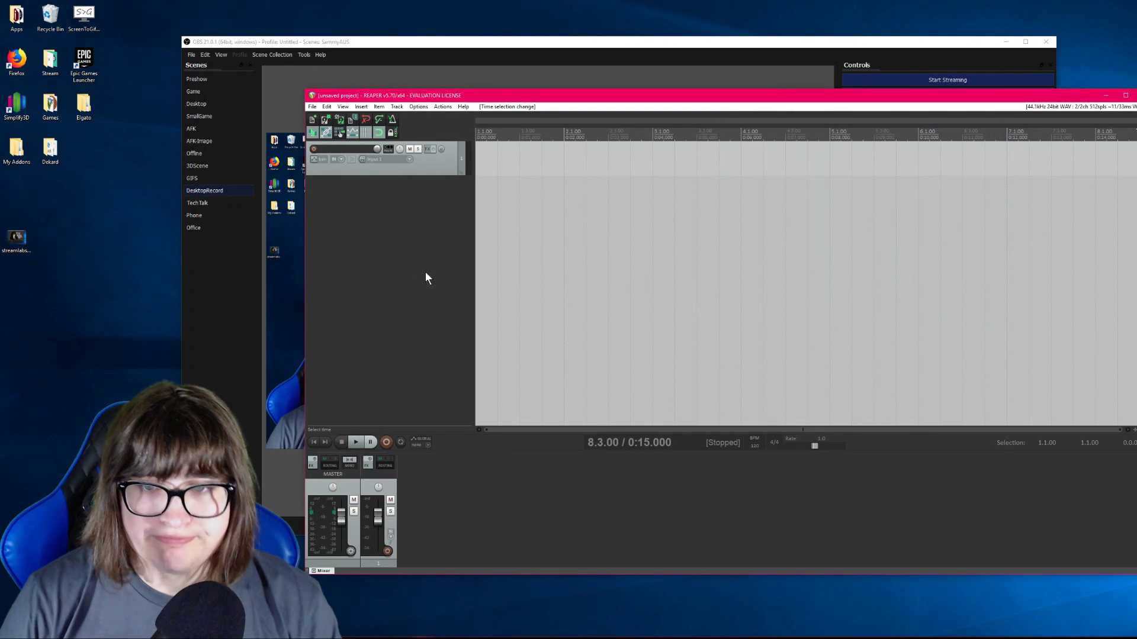
- Delete the existing track, add a new one in its place and arm it for recording
{"action": "left_click_drag", "start_coordinate": [467, 99], "coordinate": [390, 84]}
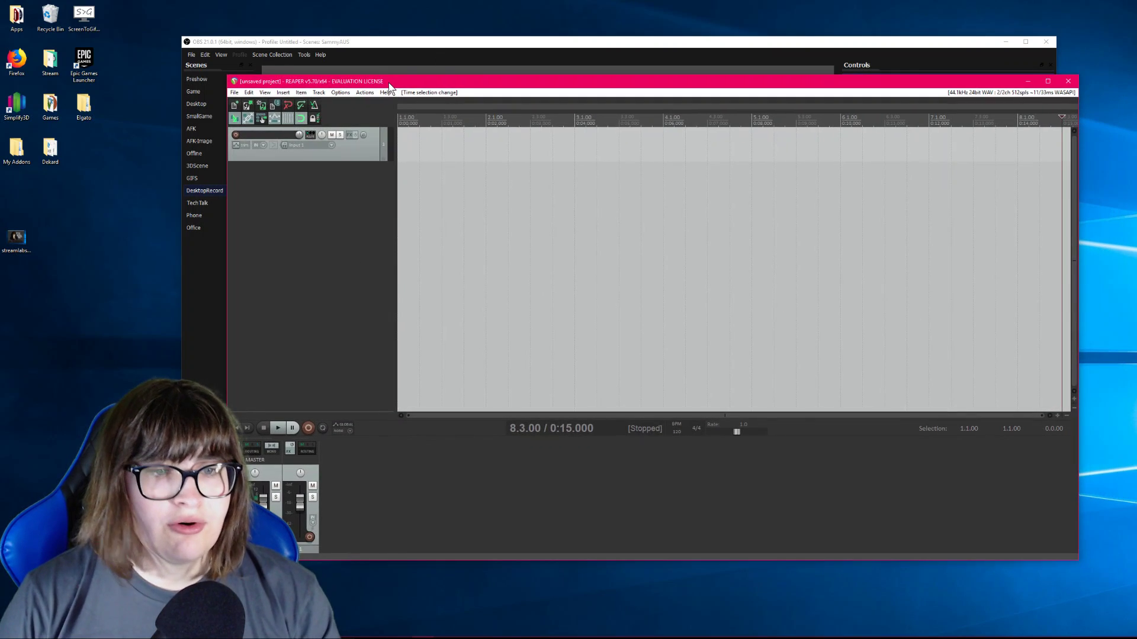
{"action": "right_click", "coordinate": [364, 149]}
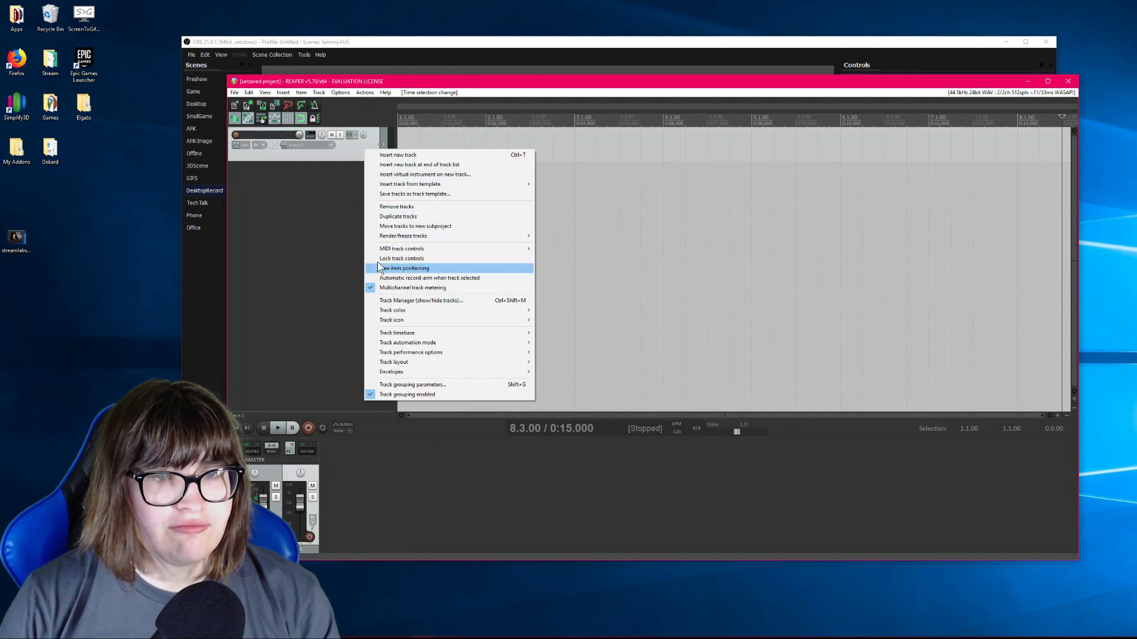
{"action": "left_click", "coordinate": [353, 154]}
{"action": "key", "text": "Delete"}
{"action": "double_click", "coordinate": [353, 154]}
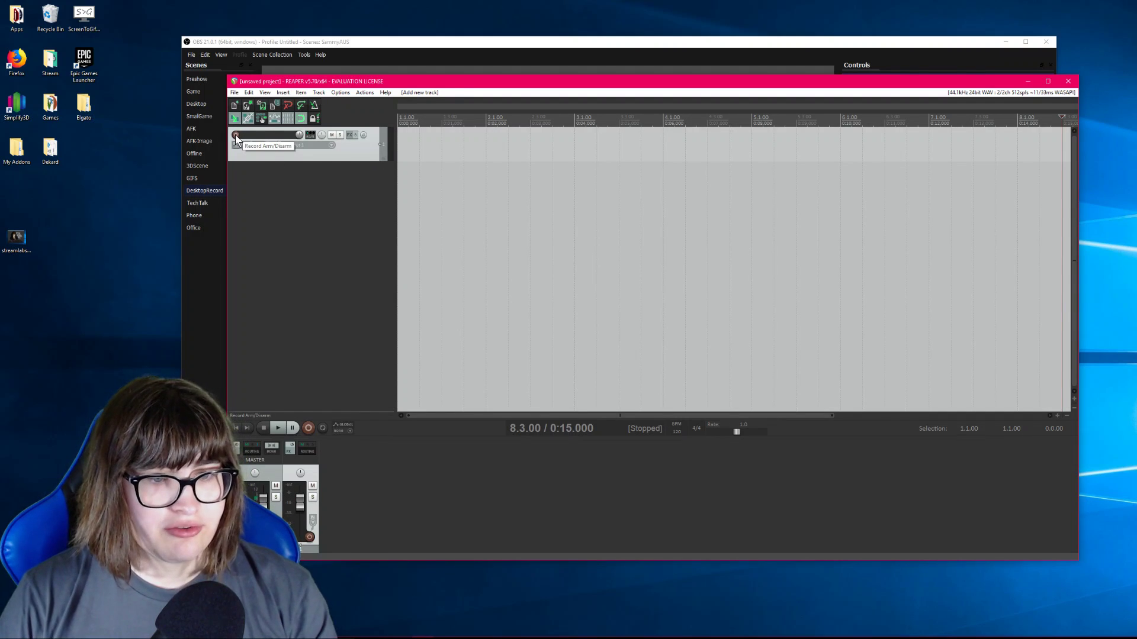
{"action": "left_click", "coordinate": [236, 136]}
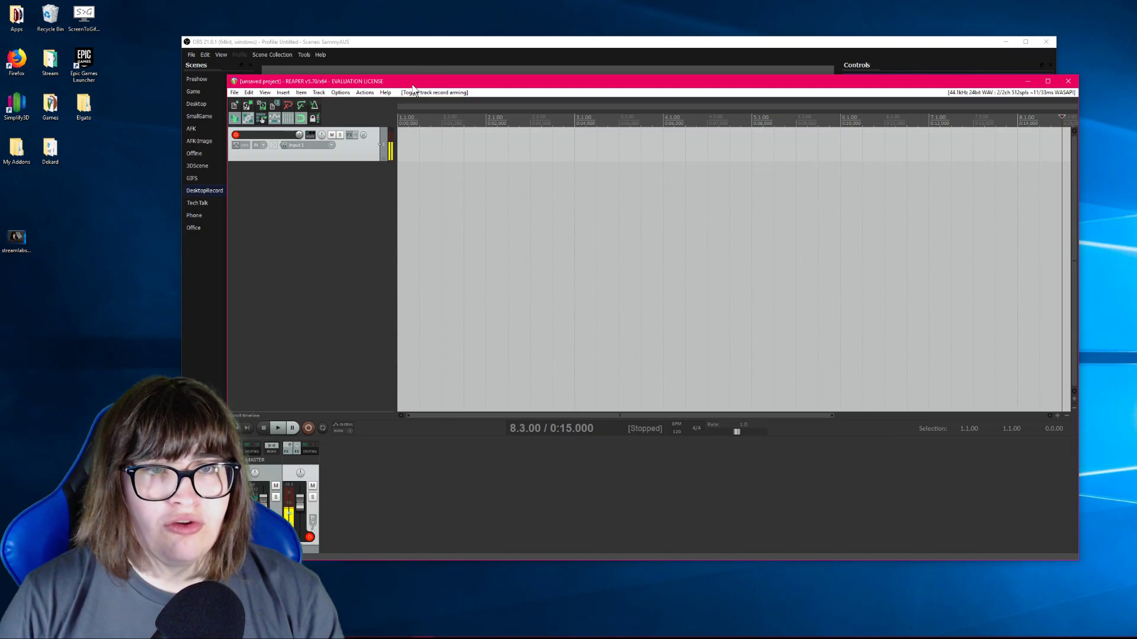
- Switch to OBS to view the microphone level in the mixer and return to REAPER
{"action": "left_click_drag", "start_coordinate": [418, 75], "coordinate": [430, 78]}
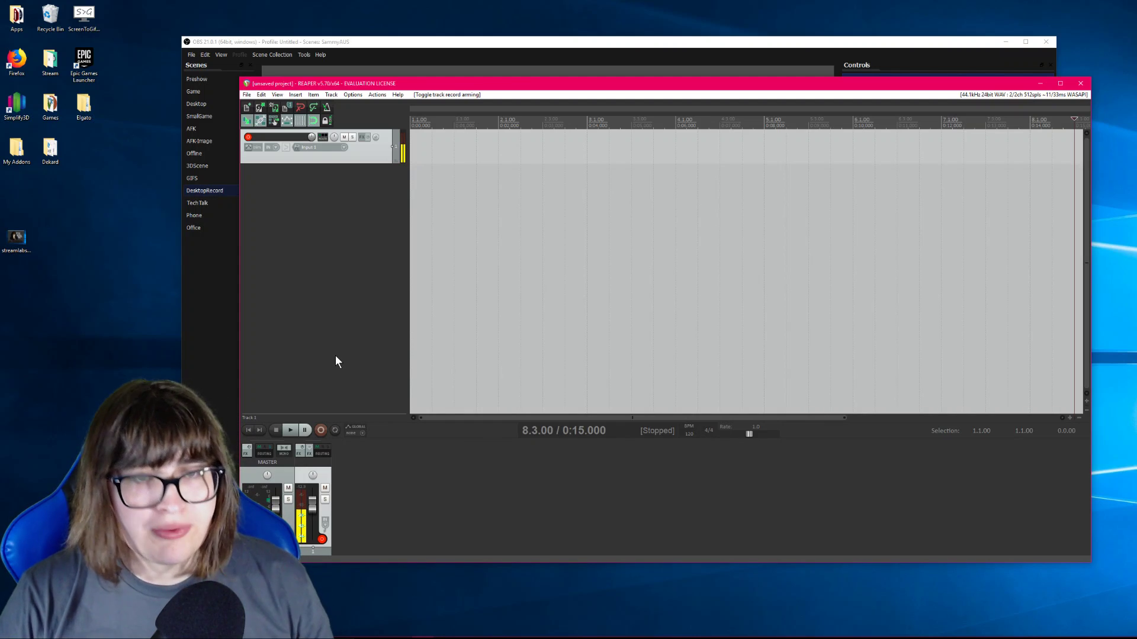
{"action": "left_click_drag", "start_coordinate": [412, 45], "coordinate": [356, 42]}
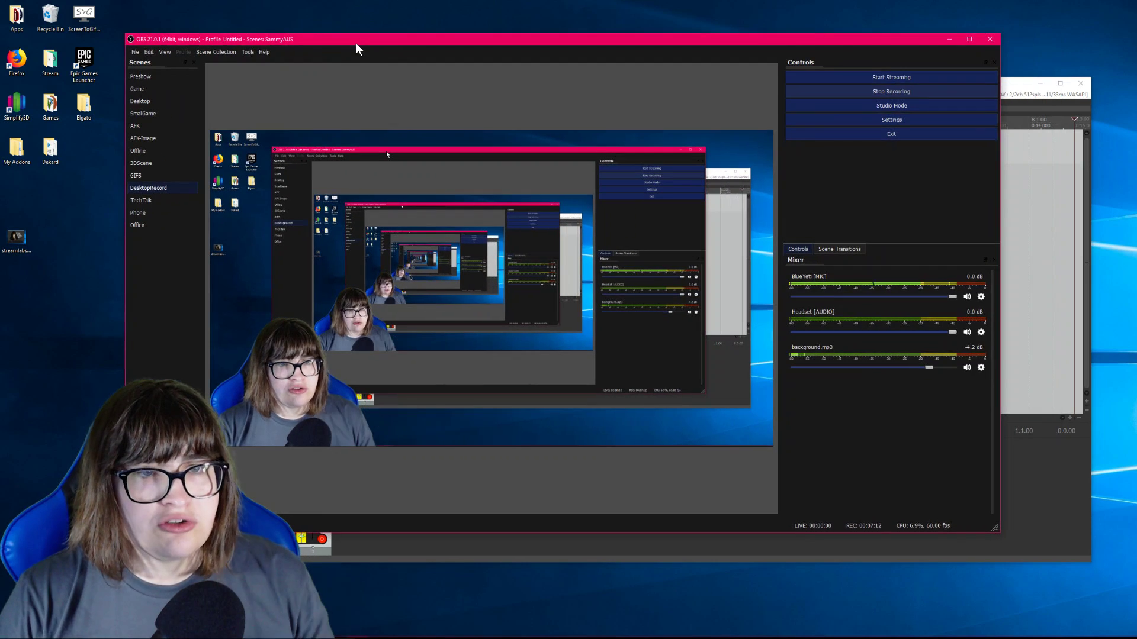
{"action": "left_click_drag", "start_coordinate": [1012, 89], "coordinate": [1009, 92]}
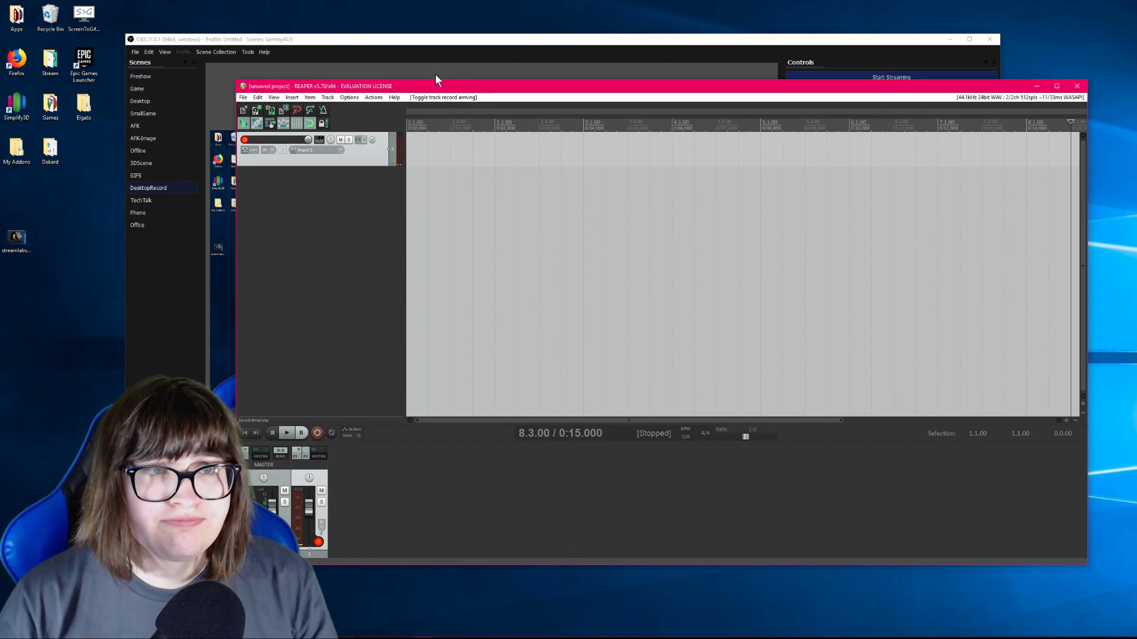
- Record a short voice sample on the armed track and move the recorded clip to the start of the timeline
{"action": "left_click", "coordinate": [317, 433]}
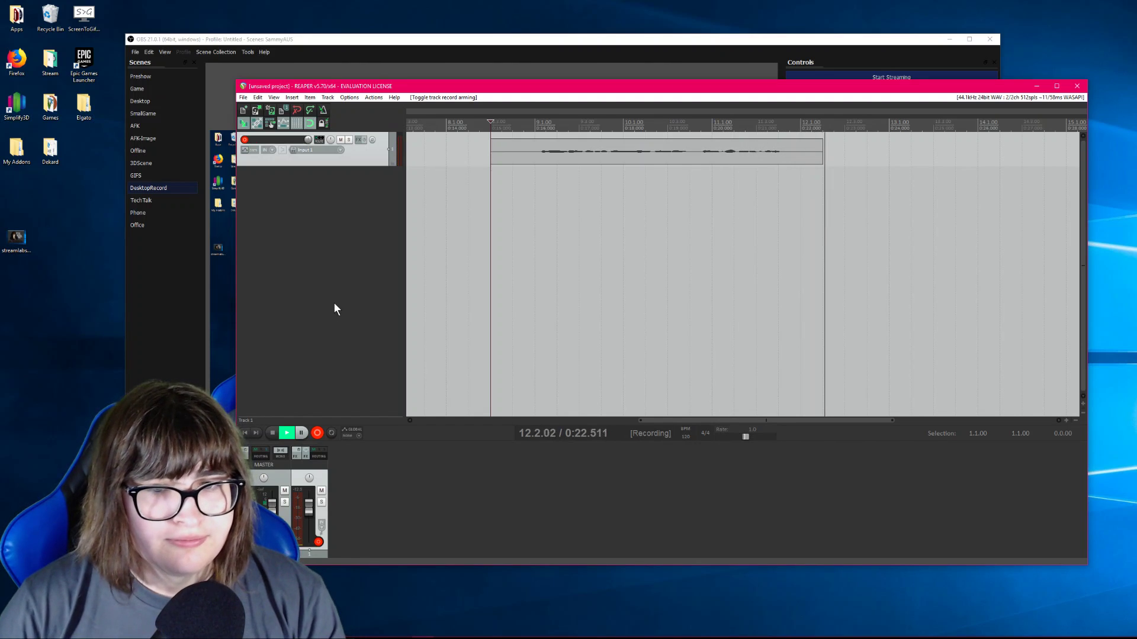
{"action": "left_click", "coordinate": [315, 435]}
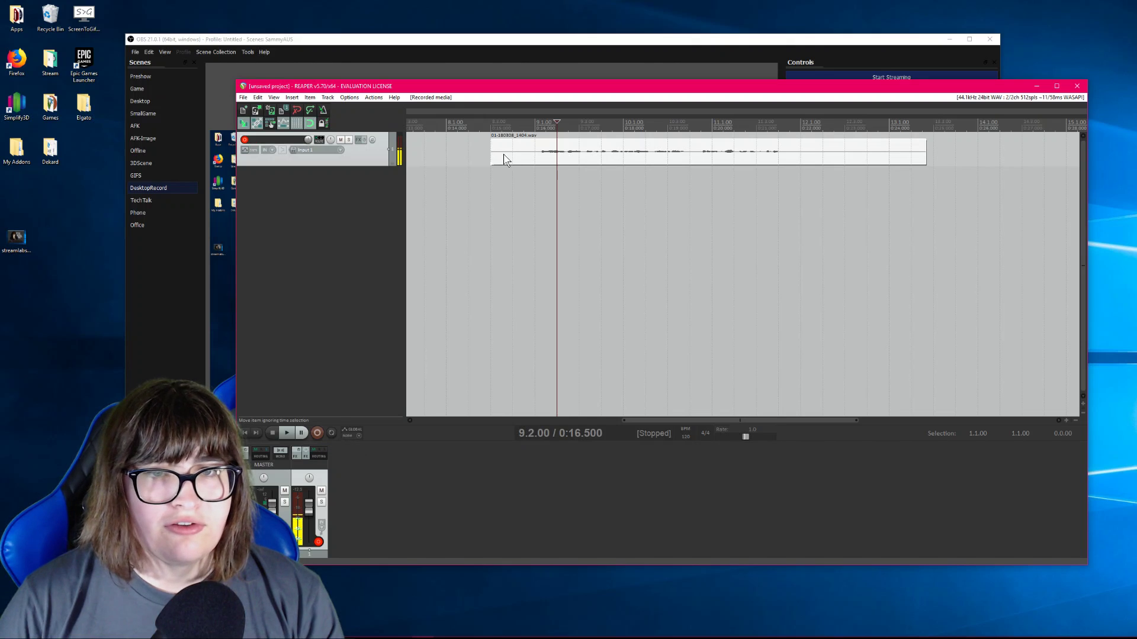
{"action": "left_click_drag", "start_coordinate": [503, 158], "coordinate": [414, 161]}
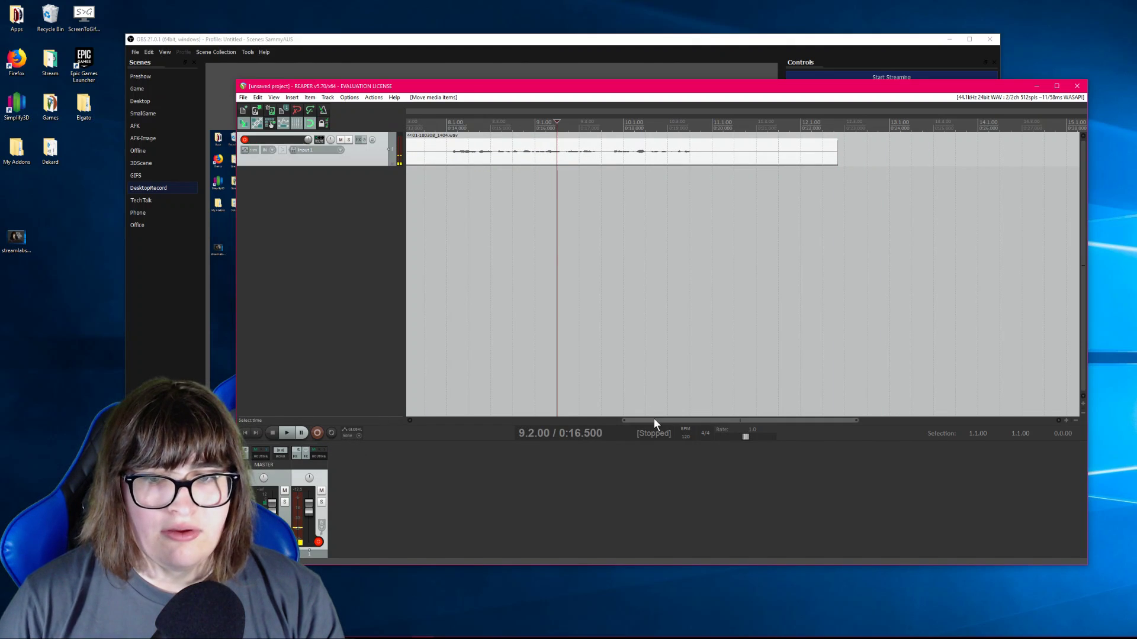
{"action": "left_click_drag", "start_coordinate": [657, 421], "coordinate": [526, 381]}
{"action": "left_click_drag", "start_coordinate": [981, 160], "coordinate": [467, 149]}
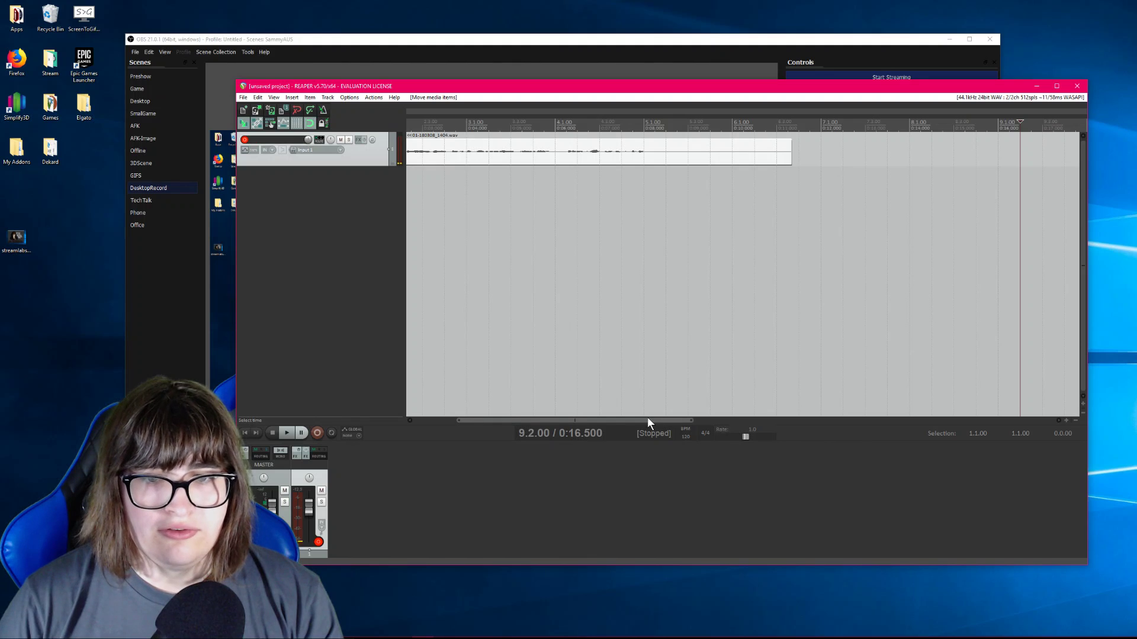
{"action": "left_click_drag", "start_coordinate": [648, 418], "coordinate": [607, 417]}
{"action": "left_click_drag", "start_coordinate": [525, 154], "coordinate": [418, 155]}
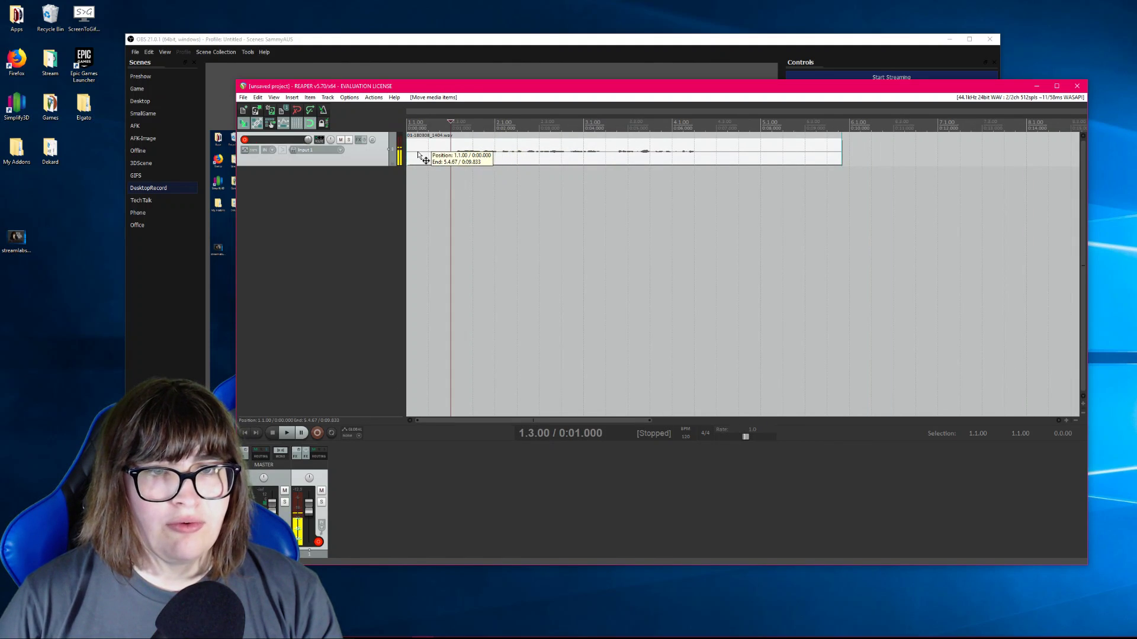
{"action": "right_click", "coordinate": [451, 152]}
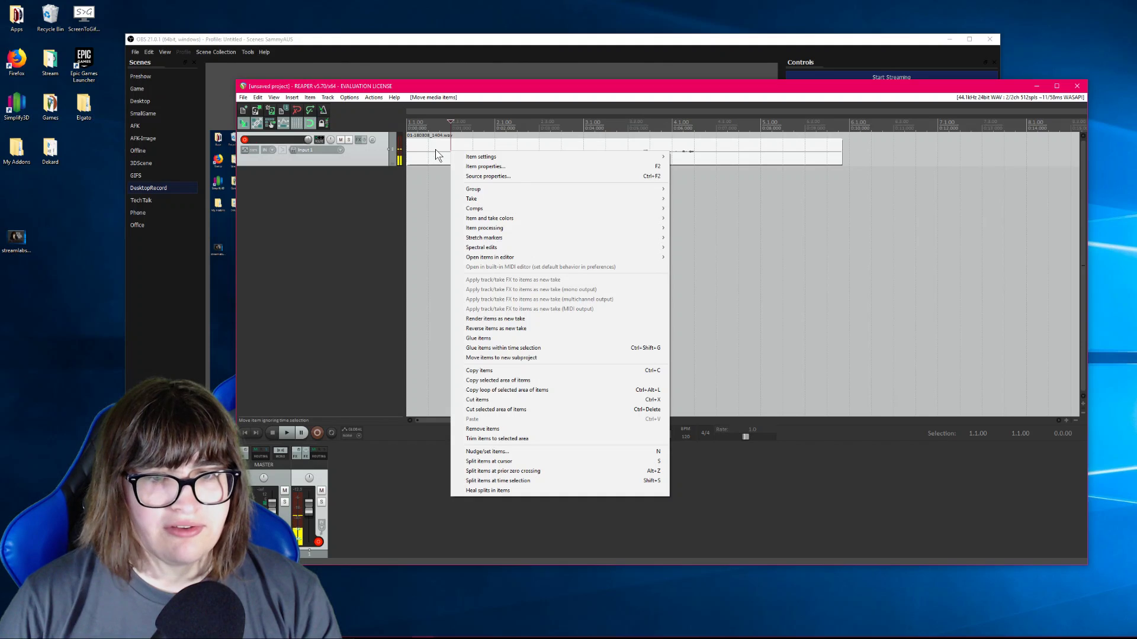
{"action": "key", "text": "F2"}
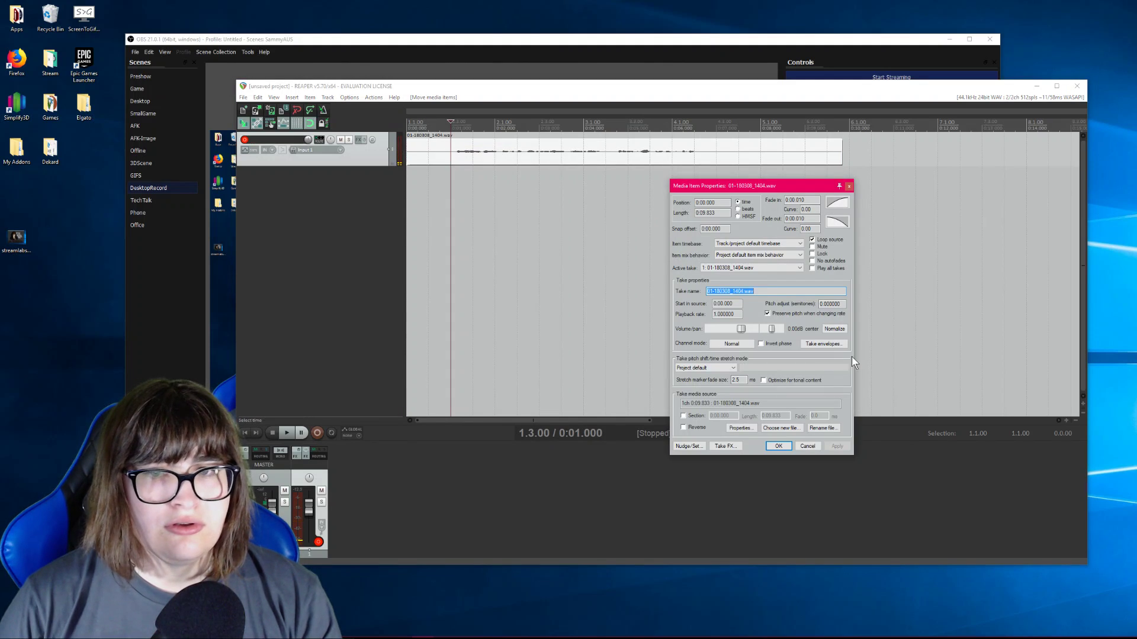
{"action": "left_click", "coordinate": [779, 447]}
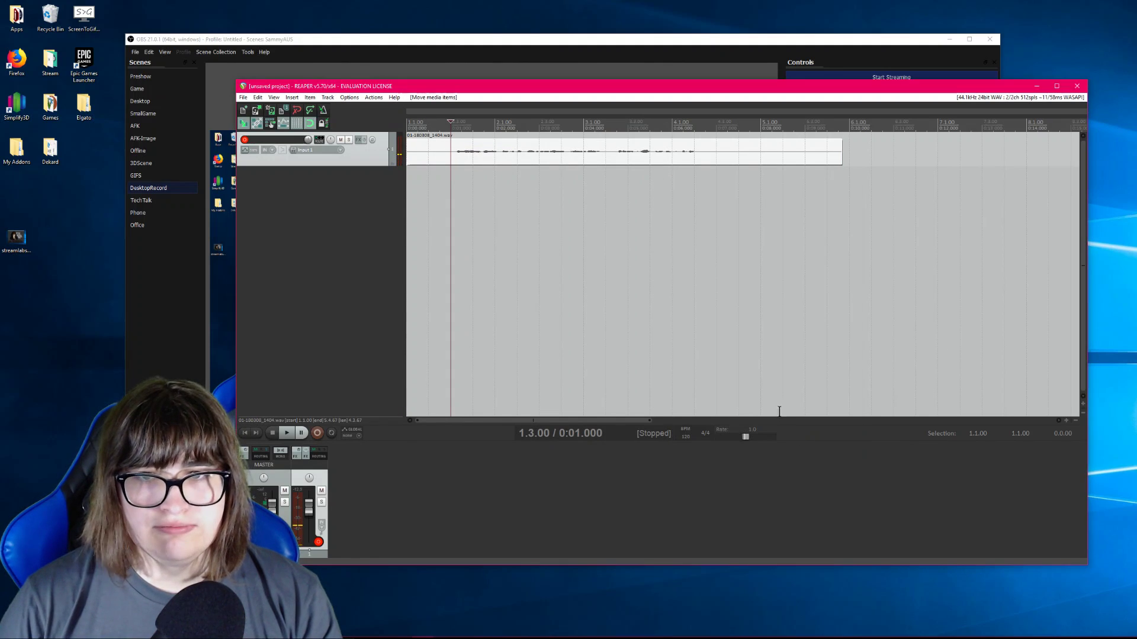
{"action": "right_click", "coordinate": [450, 120]}
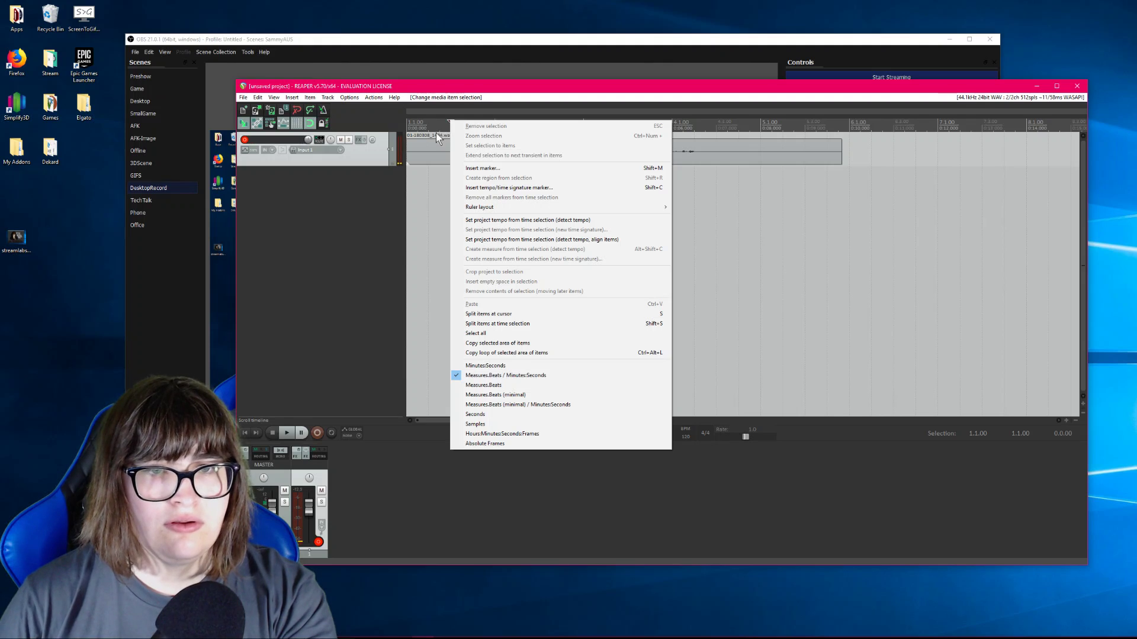
{"action": "left_click", "coordinate": [437, 134]}
- Split the clip at the cursor at 0:01.000 and delete the leading part
{"action": "left_click", "coordinate": [465, 152]}
{"action": "right_click", "coordinate": [449, 151]}
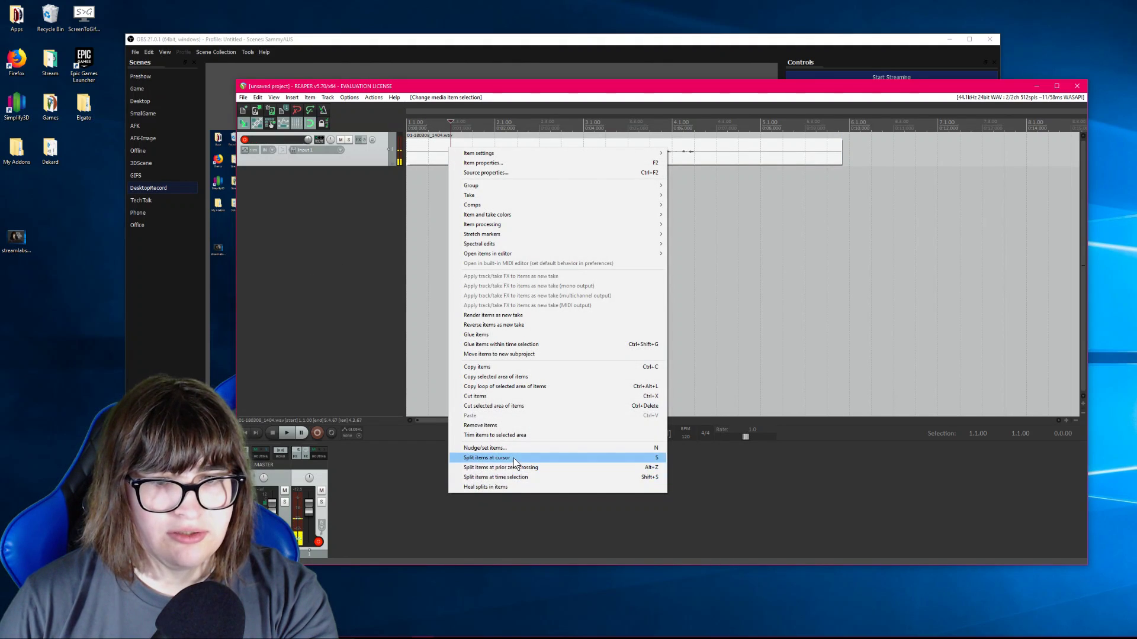
{"action": "left_click", "coordinate": [515, 457]}
{"action": "left_click", "coordinate": [424, 156]}
{"action": "key", "text": "Delete"}
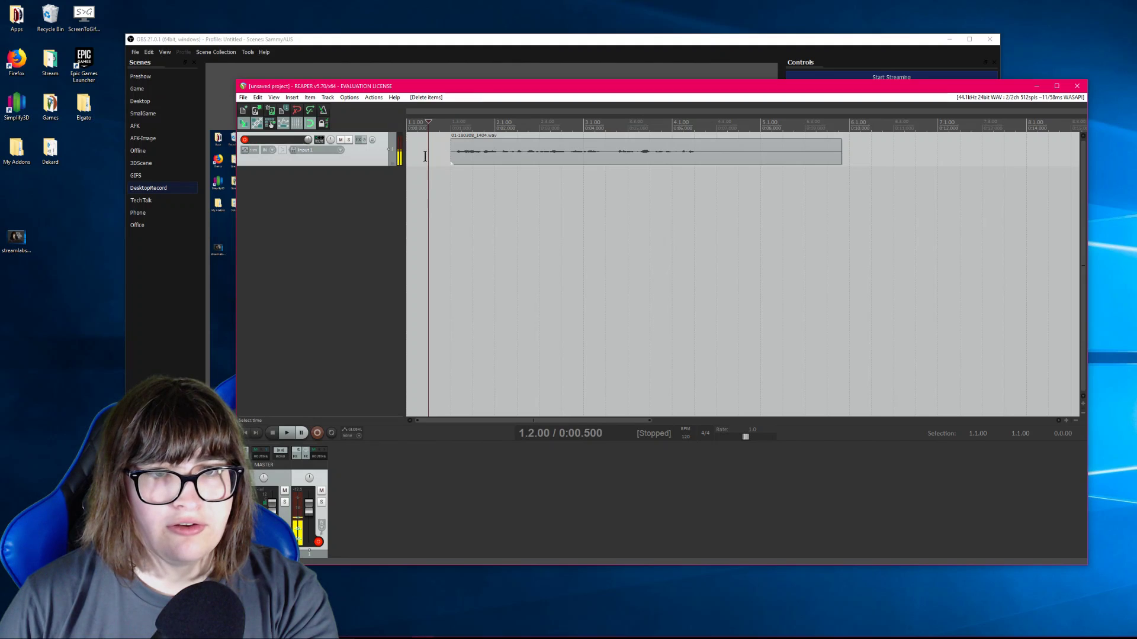
- Cut off the clip's end from 0:06.500 onward and move the remaining recording to the start of the timeline
{"action": "left_click", "coordinate": [737, 158]}
{"action": "left_click", "coordinate": [704, 152]}
{"action": "right_click", "coordinate": [703, 150]}
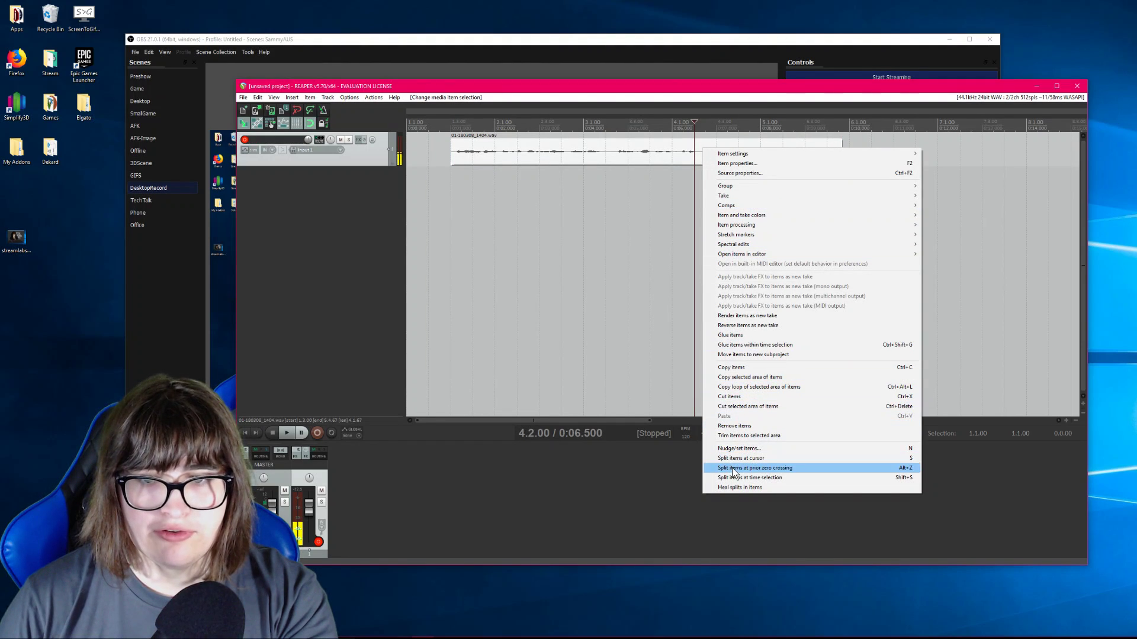
{"action": "left_click", "coordinate": [760, 458]}
{"action": "left_click", "coordinate": [715, 165]}
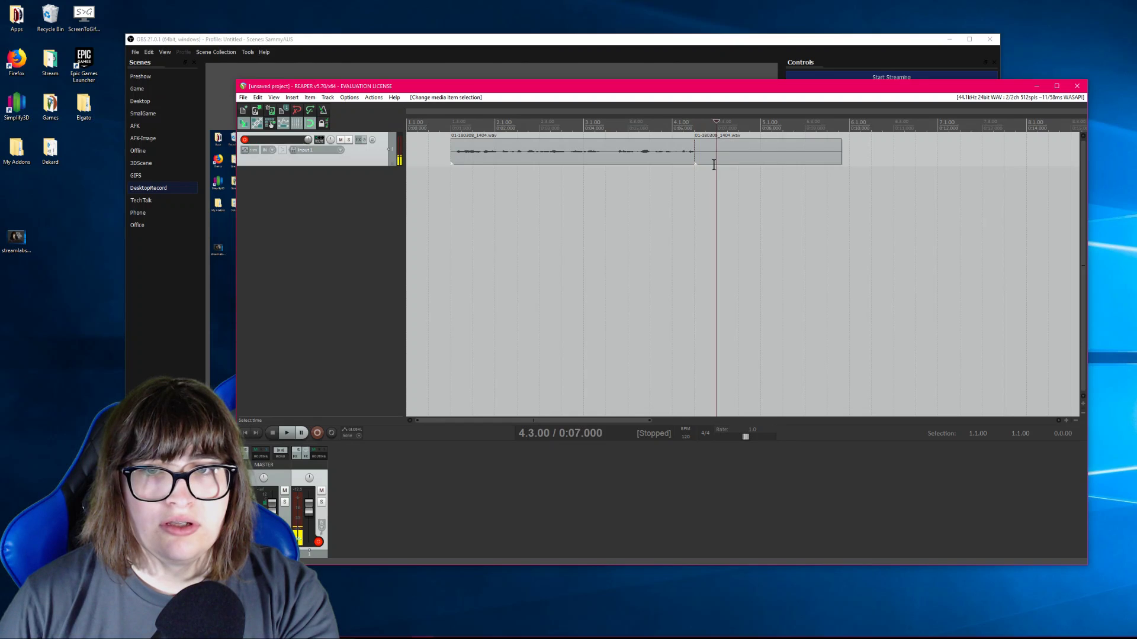
{"action": "left_click", "coordinate": [723, 159]}
{"action": "key", "text": "Delete"}
{"action": "left_click_drag", "start_coordinate": [647, 154], "coordinate": [586, 157]}
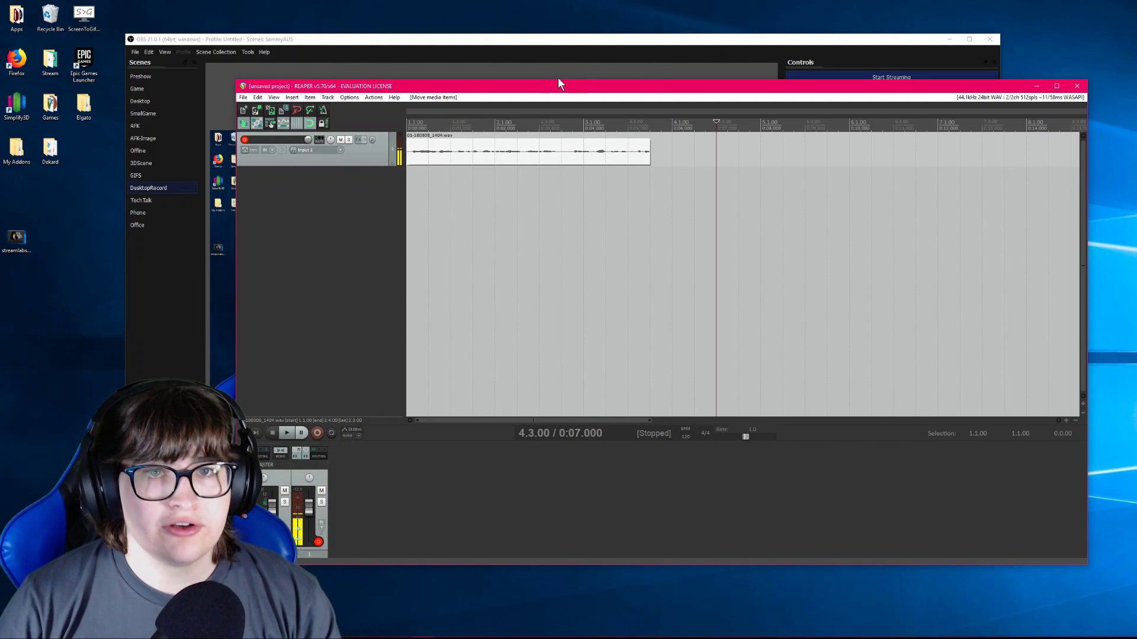
- Make a time selection over the whole clip from 1.1.00 to 3.4.00 and return the edit cursor to 0:00.000
{"action": "left_click", "coordinate": [495, 126]}
{"action": "left_click_drag", "start_coordinate": [447, 127], "coordinate": [384, 128]}
{"action": "left_click", "coordinate": [448, 121]}
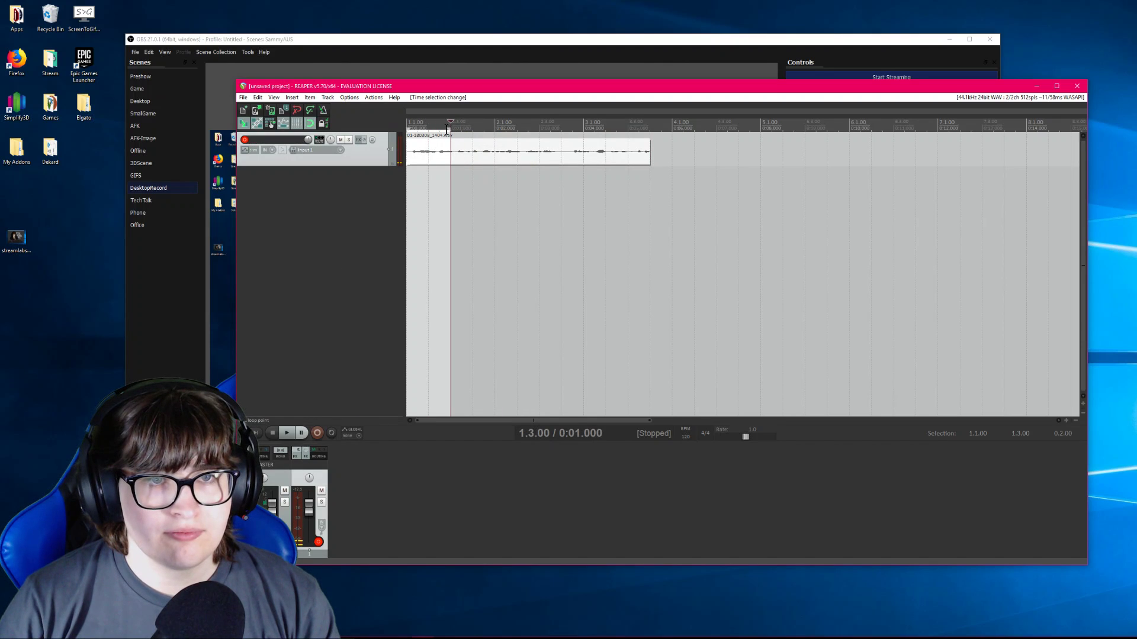
{"action": "left_click_drag", "start_coordinate": [447, 130], "coordinate": [650, 131]}
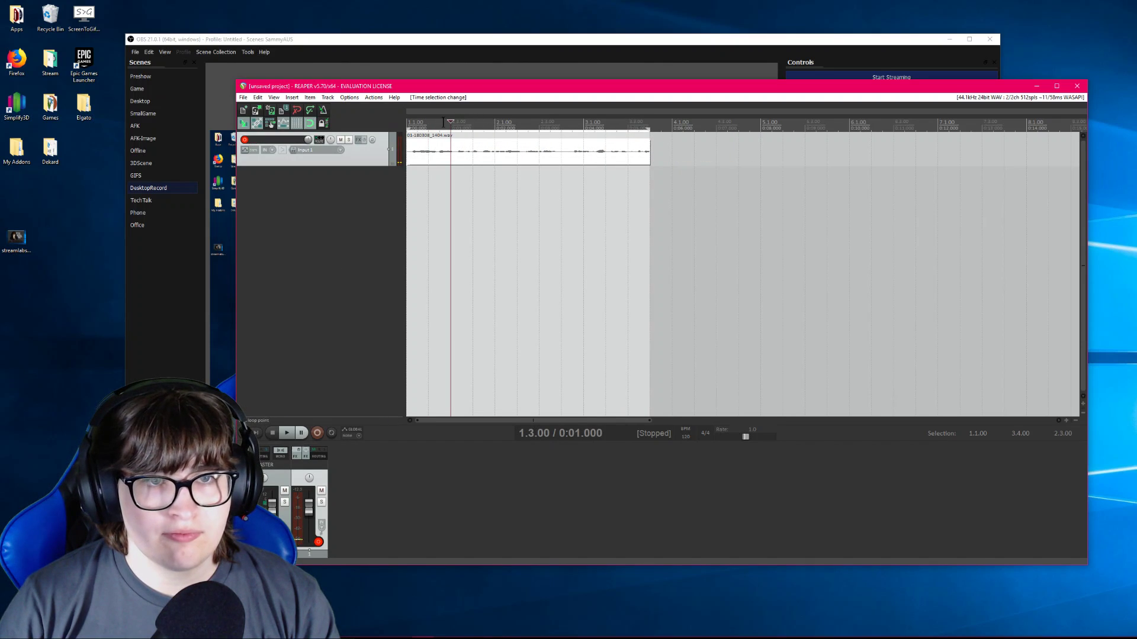
{"action": "left_click_drag", "start_coordinate": [449, 121], "coordinate": [364, 123]}
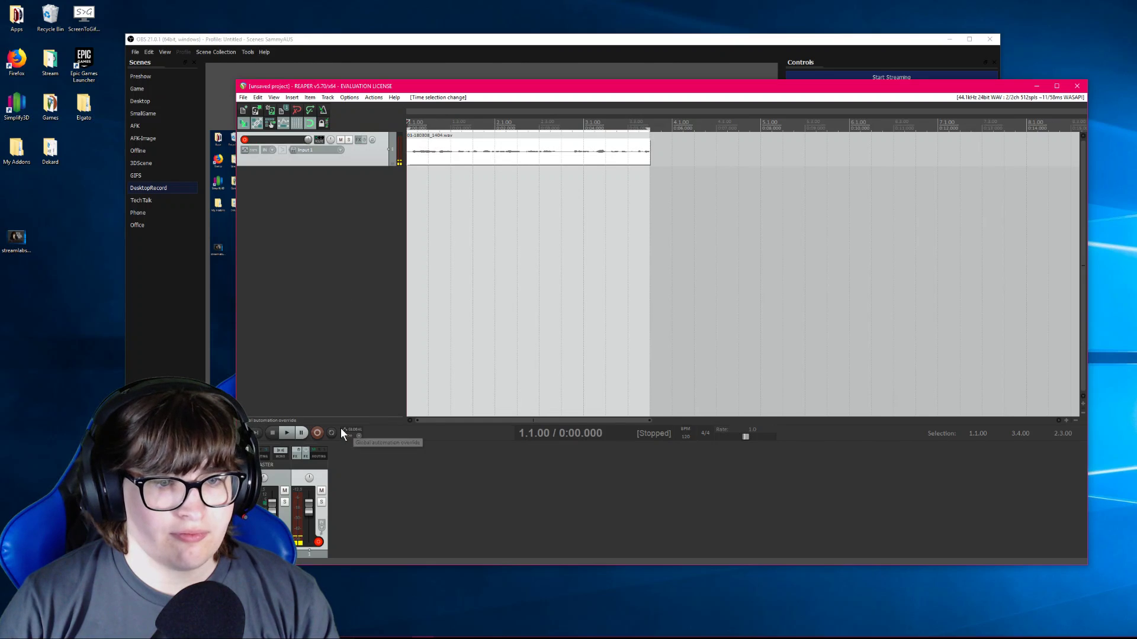
- Turn on repeat and play the selected voice sample in a loop, pausing once it has started over
{"action": "left_click", "coordinate": [286, 433]}
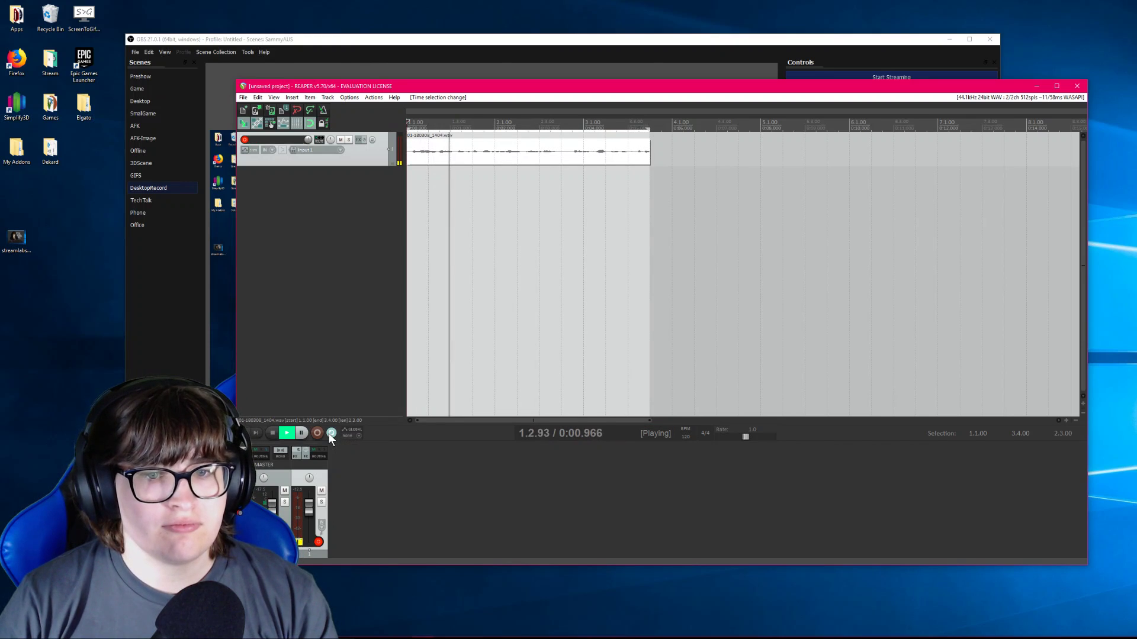
{"action": "left_click", "coordinate": [300, 433]}
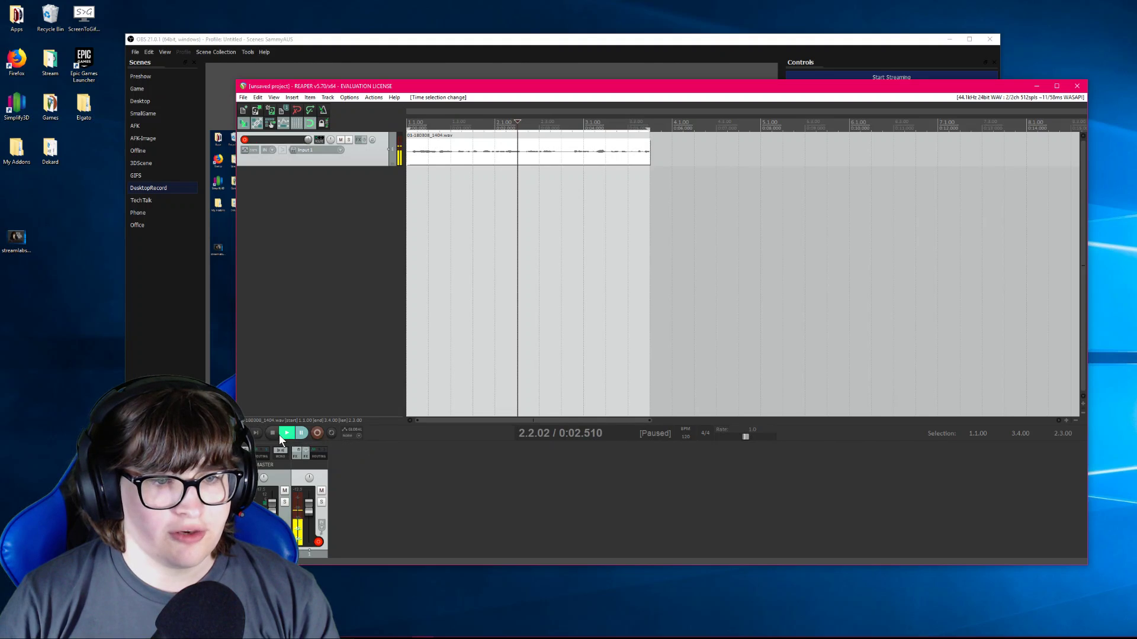
{"action": "left_click", "coordinate": [333, 432]}
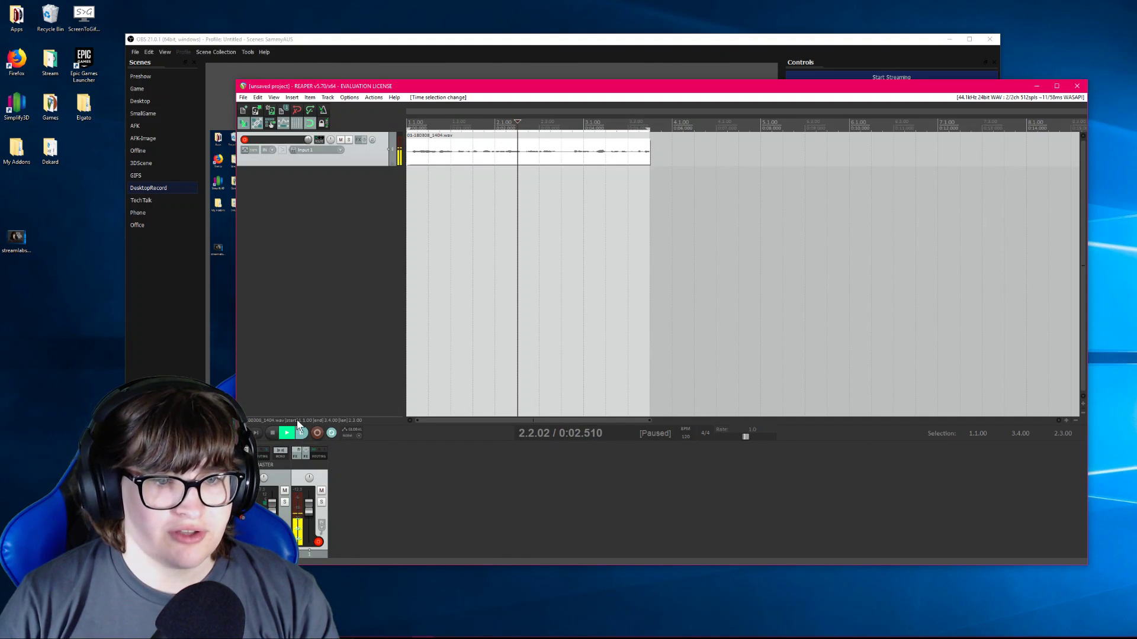
{"action": "left_click", "coordinate": [284, 434]}
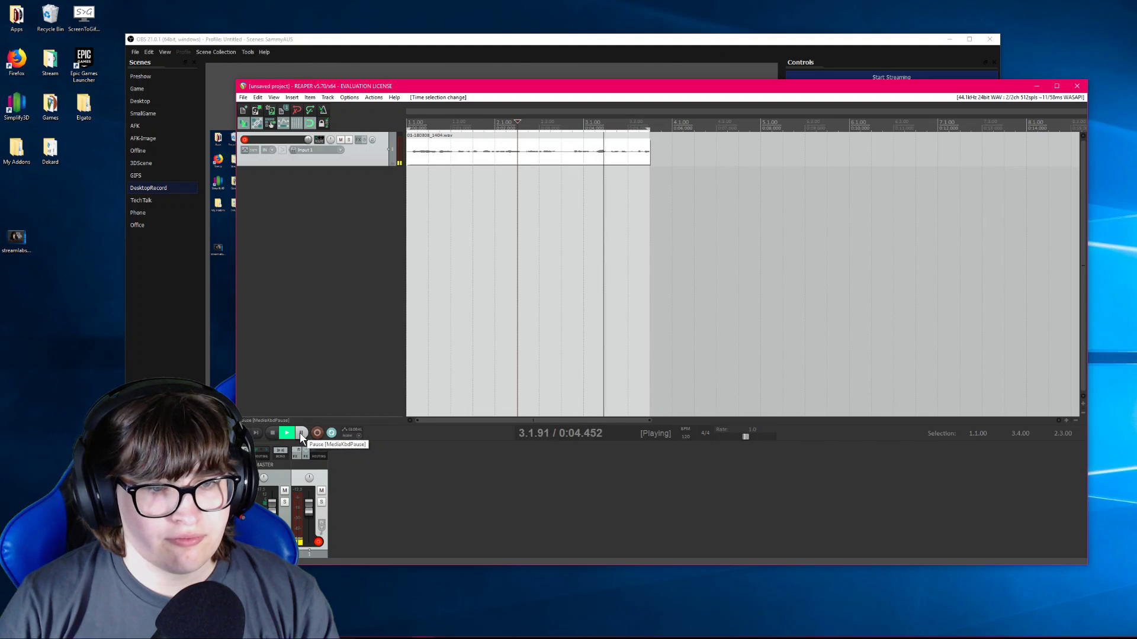
{"action": "left_click", "coordinate": [299, 433]}
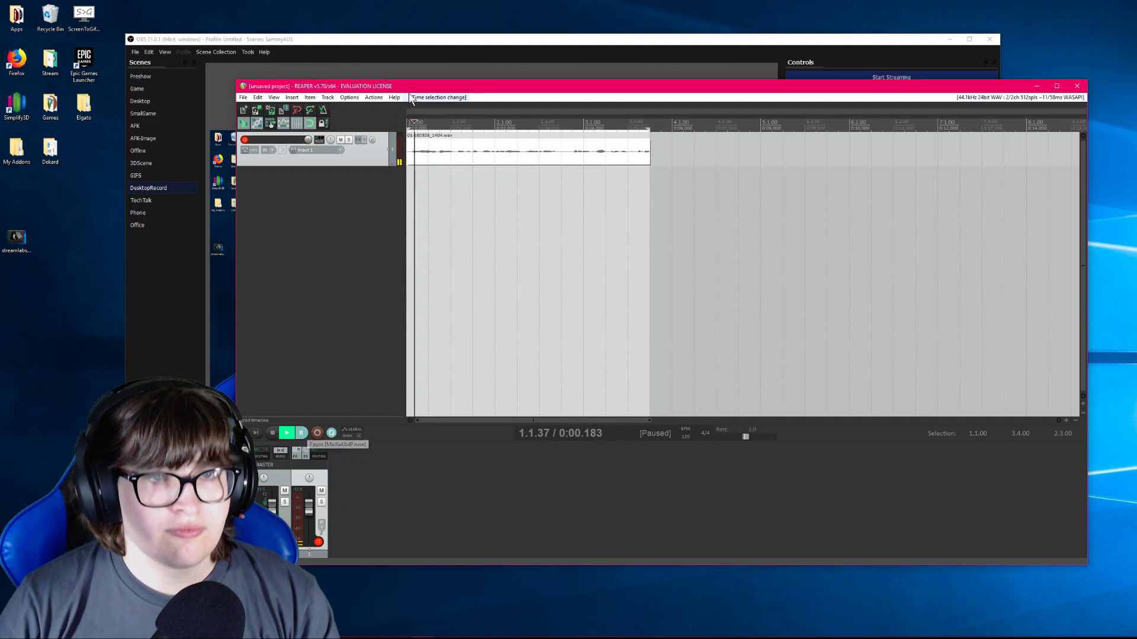
- Switch to OBS and open the audio filters of the BlueYeti [MIC] source
{"action": "mouse_move", "coordinate": [406, 90]}
{"action": "left_mouse_down"}
{"action": "mouse_move", "coordinate": [814, 107]}
{"action": "mouse_move", "coordinate": [423, 104]}
{"action": "left_mouse_up"}
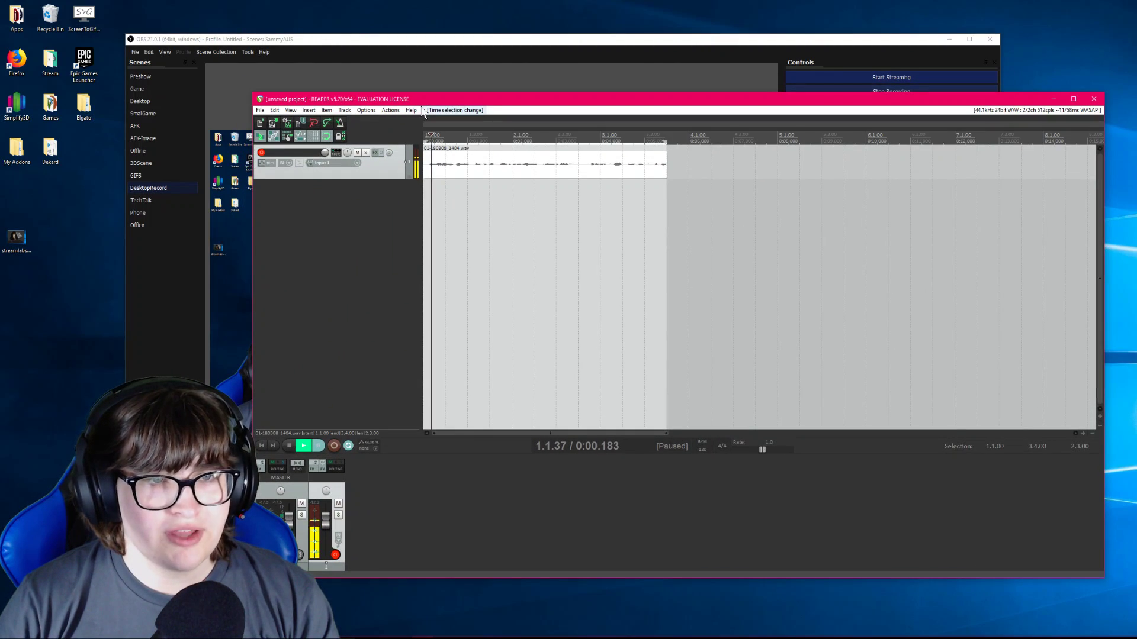
{"action": "left_click", "coordinate": [431, 43]}
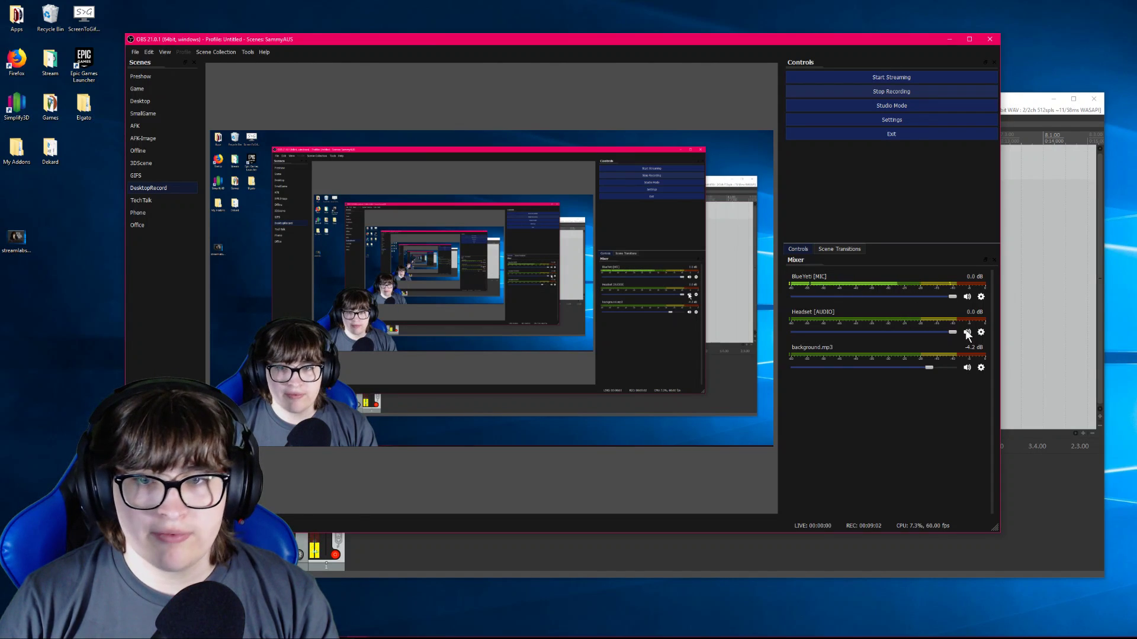
{"action": "left_click", "coordinate": [980, 297]}
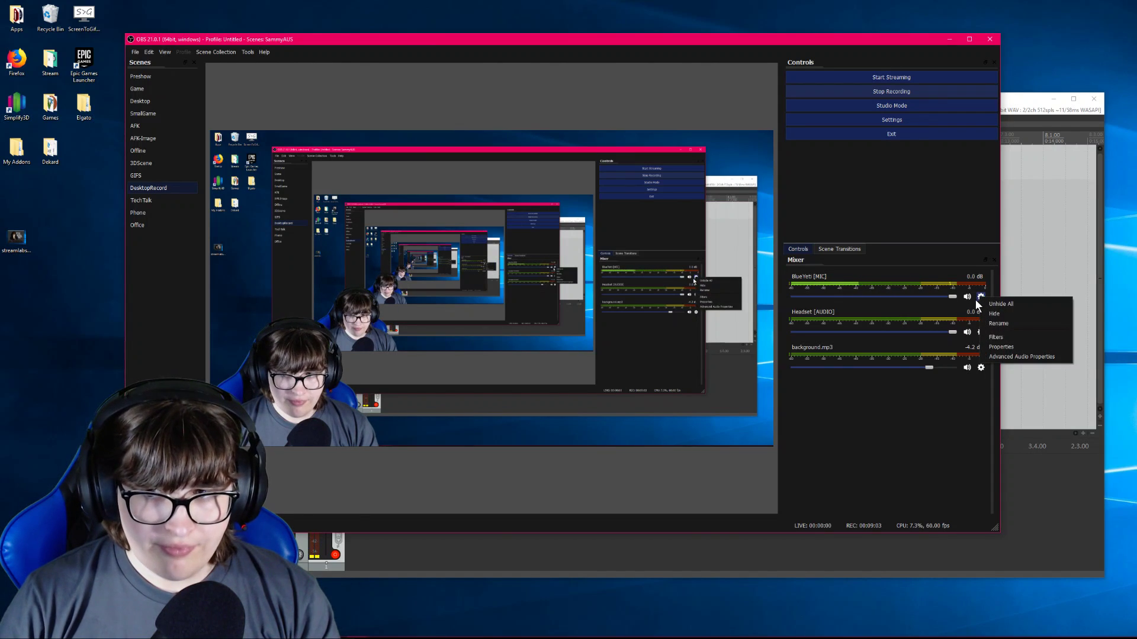
{"action": "left_click", "coordinate": [1010, 338]}
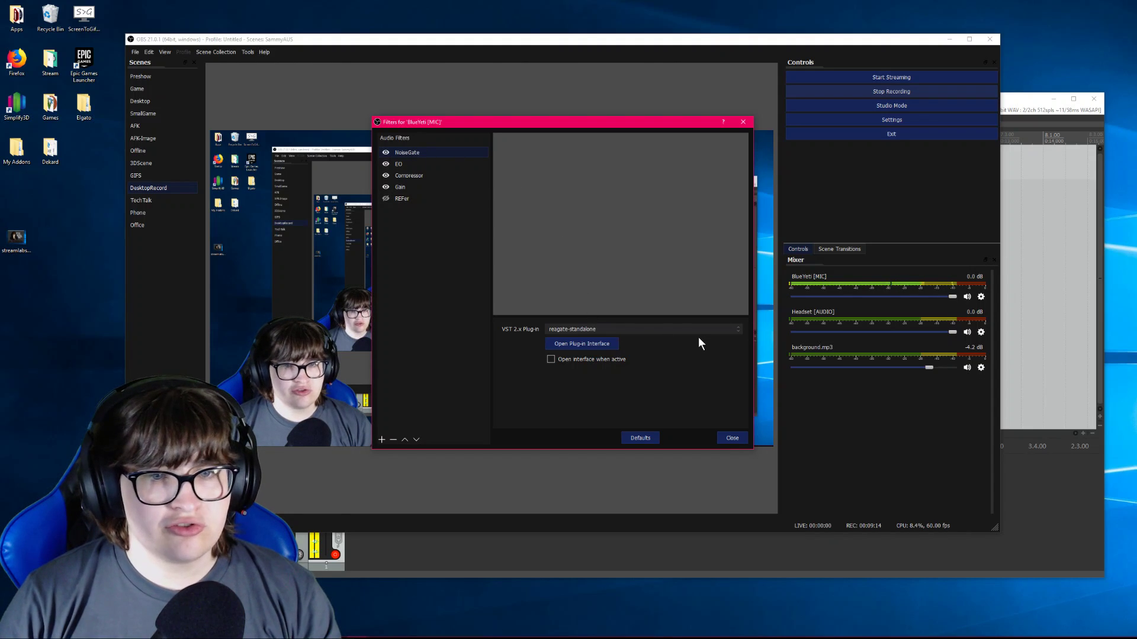
- Review the VST plug-ins available for the NoiseGate filter, keep reagate-standalone, and examine the ReaGate settings before closing them
{"action": "left_click", "coordinate": [683, 331]}
{"action": "left_click", "coordinate": [683, 331]}
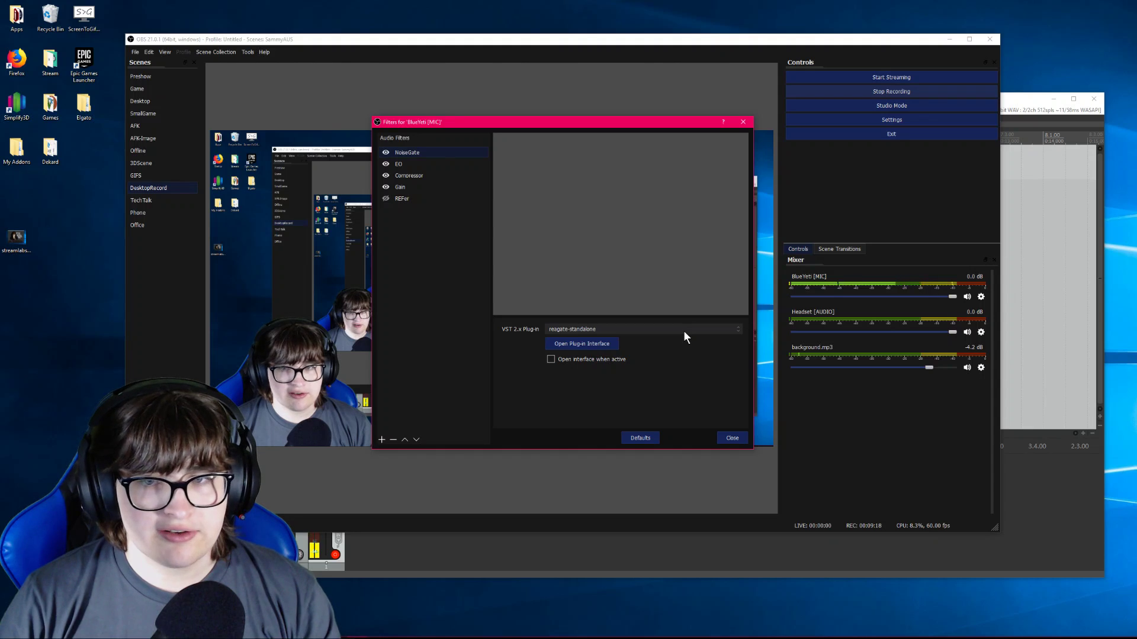
{"action": "left_click", "coordinate": [684, 332]}
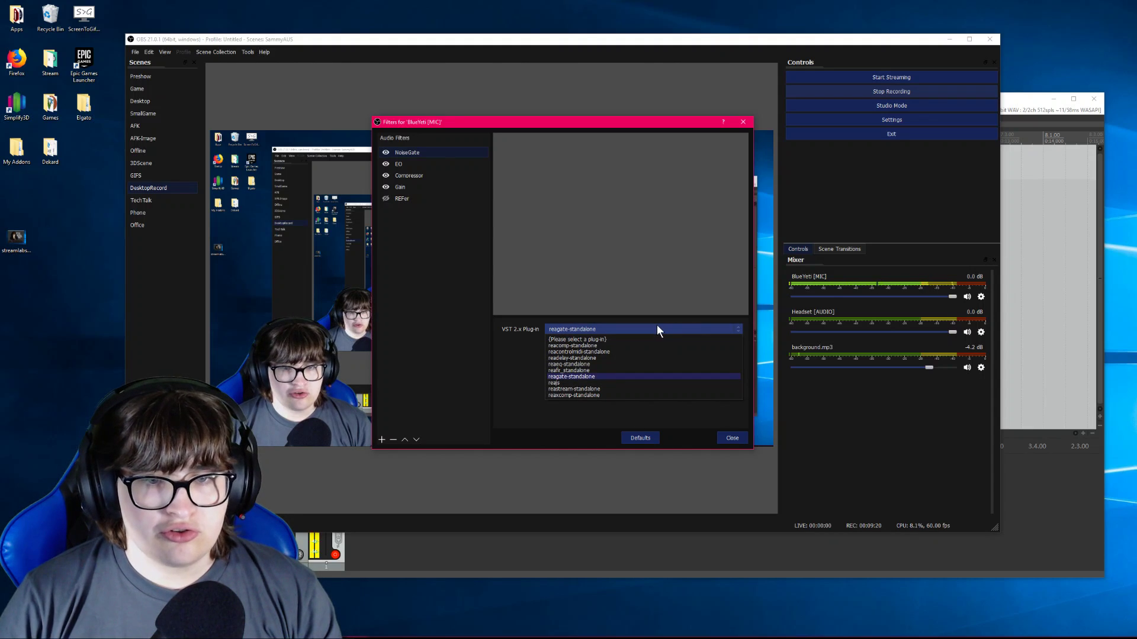
{"action": "left_click", "coordinate": [505, 378]}
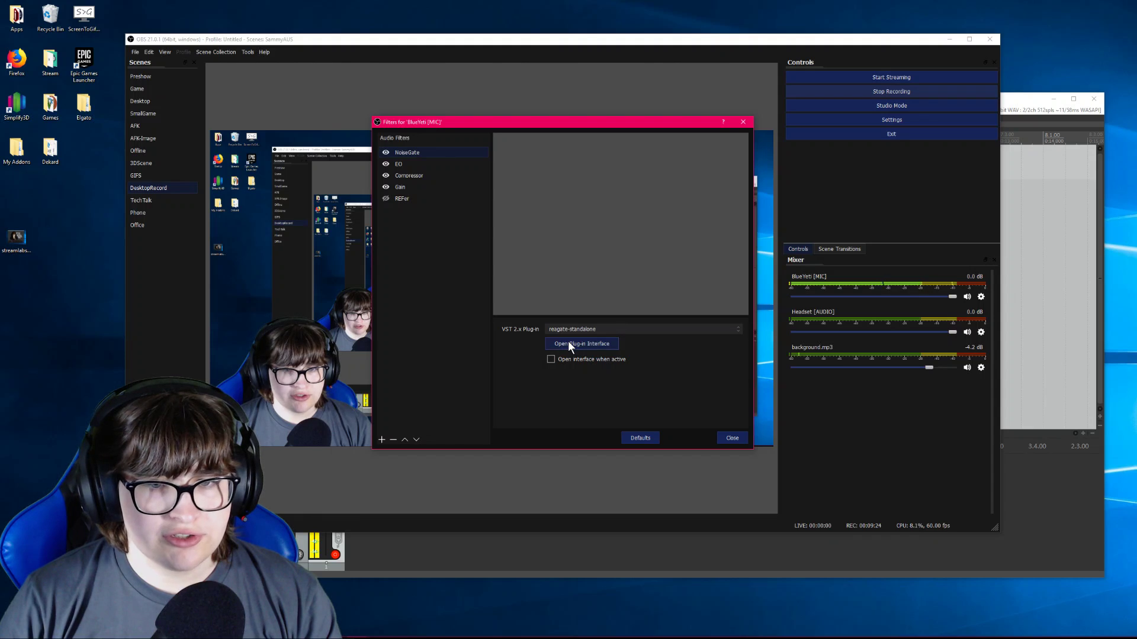
{"action": "left_click", "coordinate": [567, 342]}
{"action": "left_click_drag", "start_coordinate": [698, 206], "coordinate": [721, 116]}
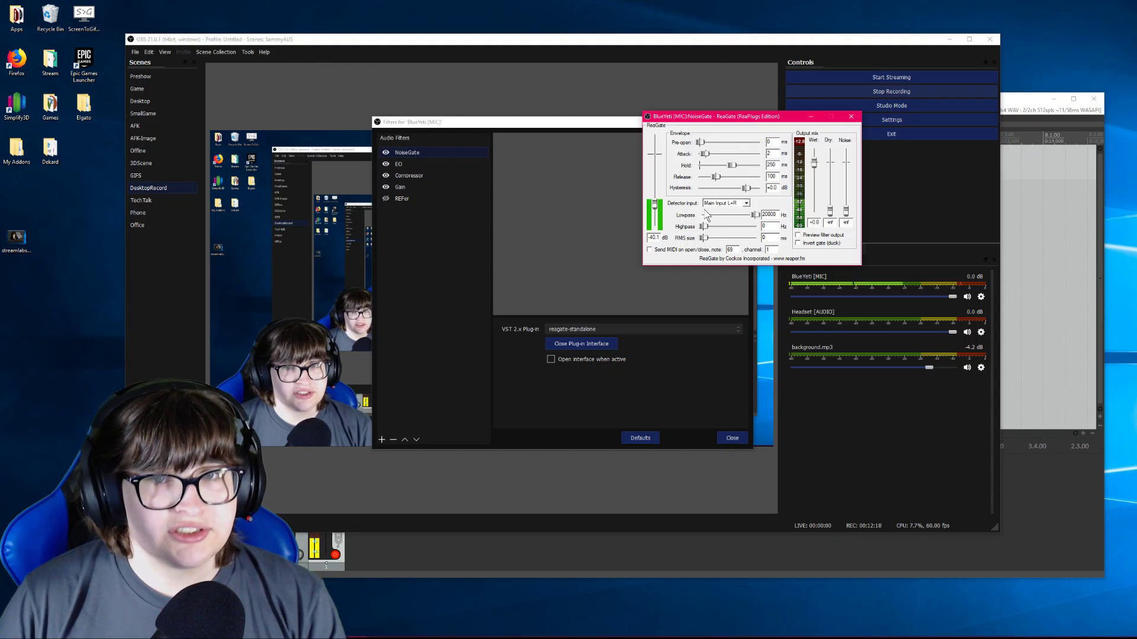
{"action": "left_click", "coordinate": [851, 116]}
- Select the EQ filter, return REAPER's cursor to 0:00.000, and open the filter's reaeq-standalone plug-in interface in OBS
{"action": "left_click", "coordinate": [421, 165]}
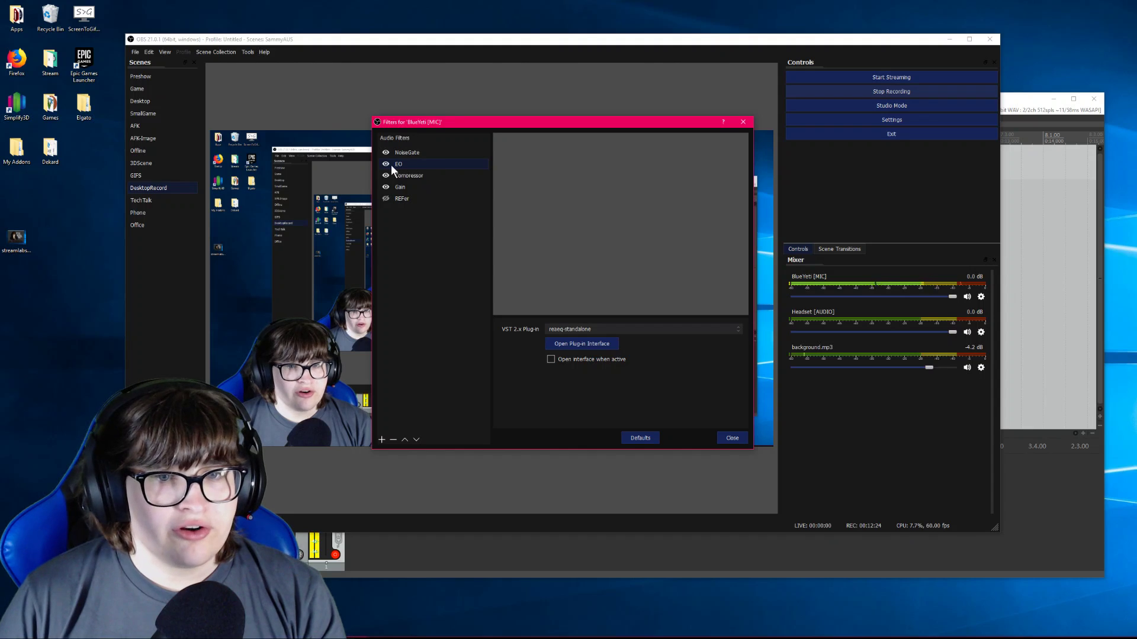
{"action": "left_click", "coordinate": [1020, 99]}
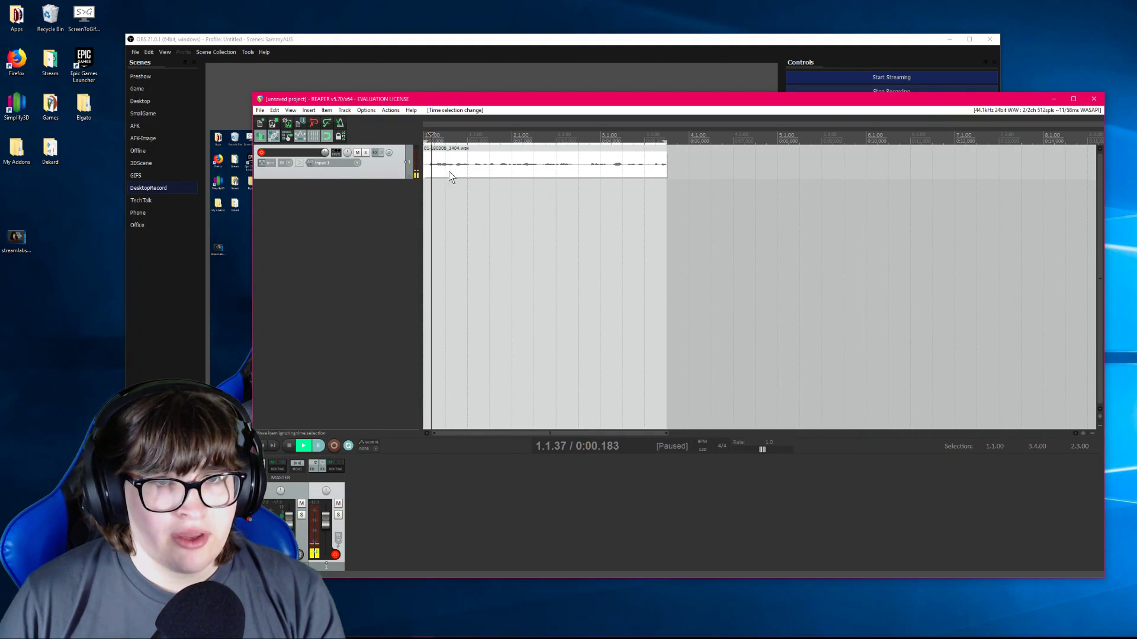
{"action": "left_click", "coordinate": [424, 133]}
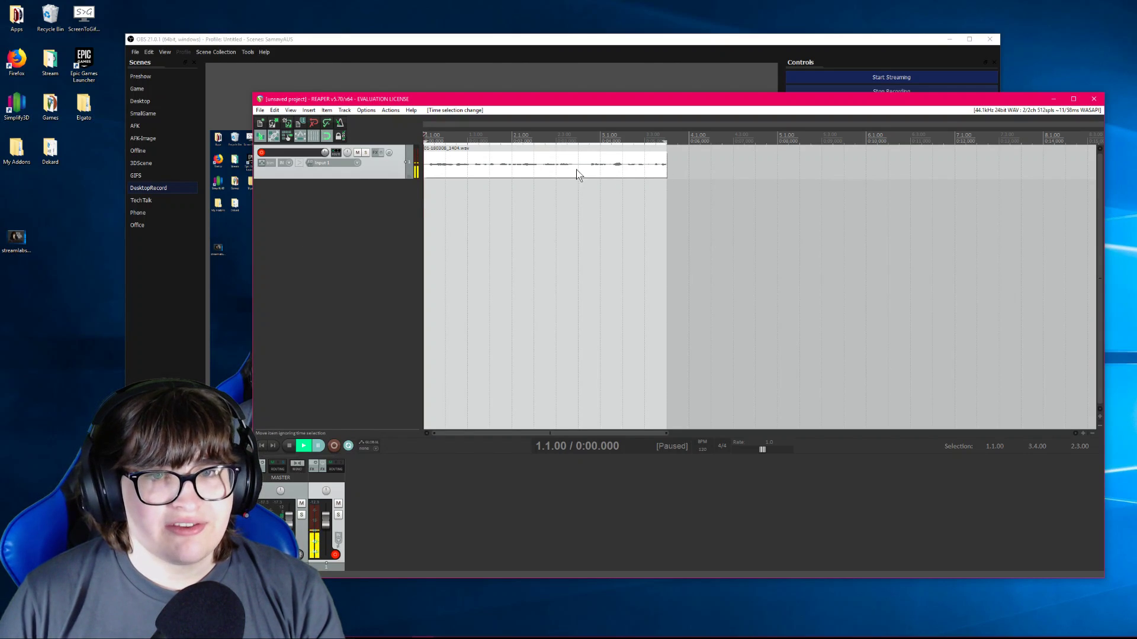
{"action": "left_click", "coordinate": [386, 40]}
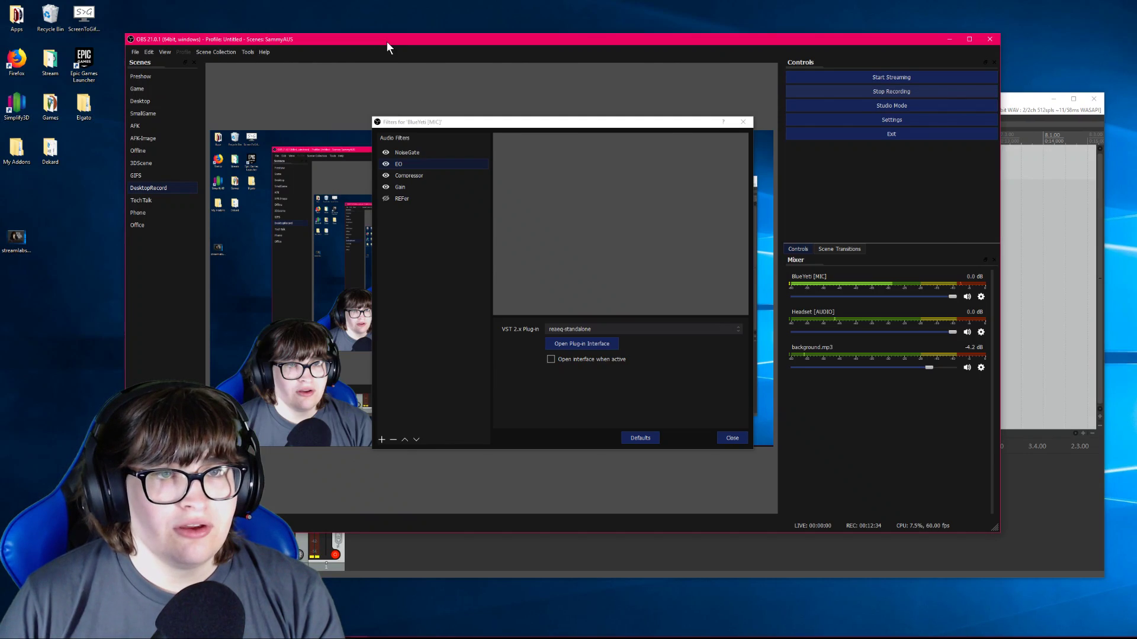
{"action": "left_click", "coordinate": [581, 343]}
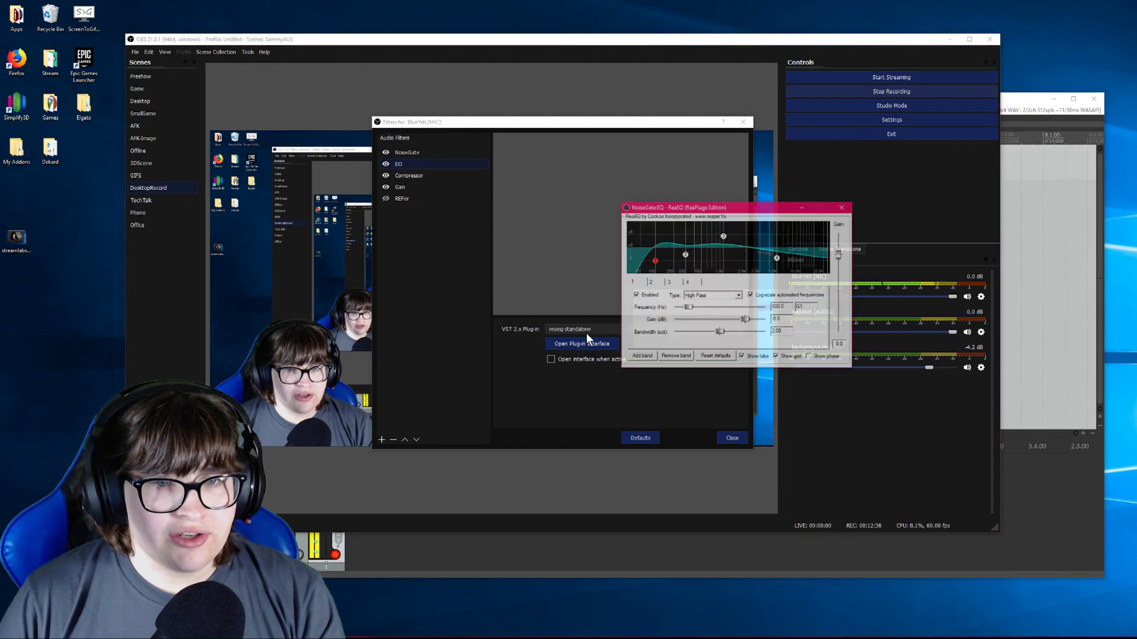
- Move the ReaEQ window over the filters dialog, examine its EQ bands, and switch to REAPER
{"action": "left_click_drag", "start_coordinate": [687, 209], "coordinate": [538, 172]}
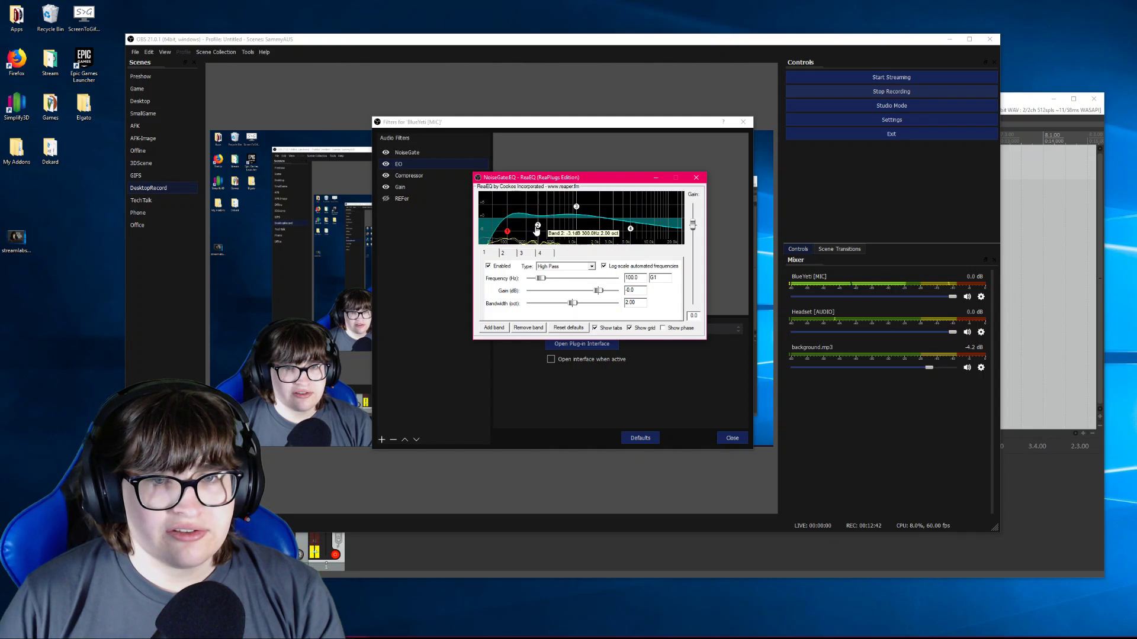
{"action": "mouse_move", "coordinate": [631, 231]}
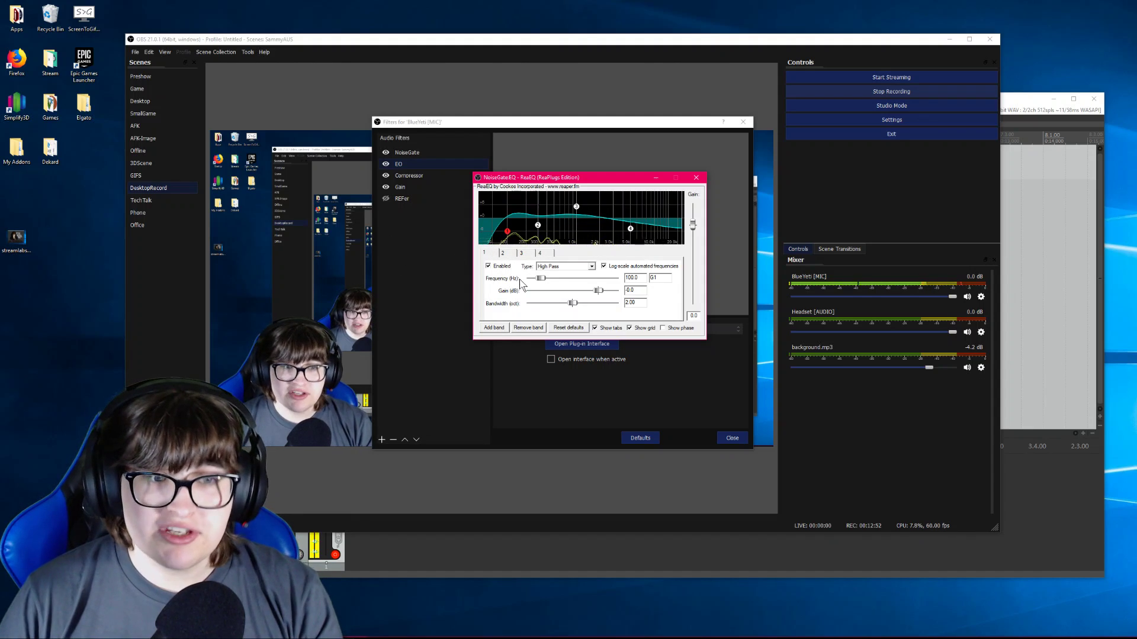
{"action": "left_click", "coordinate": [1022, 108]}
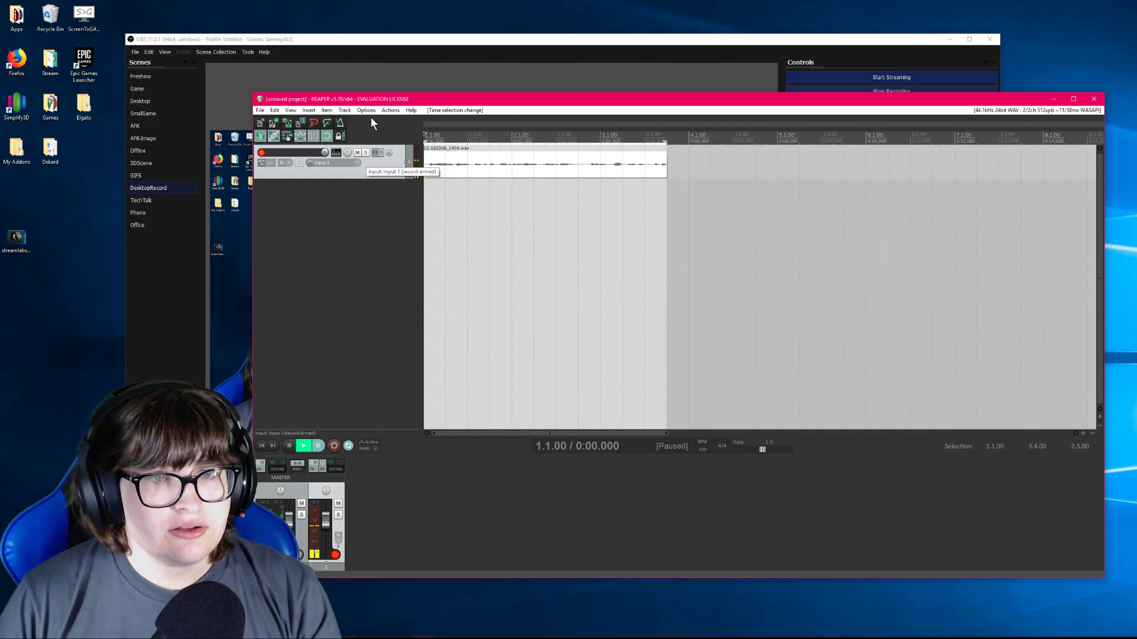
- Switch to OBS, lower the Headset [AUDIO] volume to -20.2 dB in the mixer, and return to REAPER
{"action": "left_click", "coordinate": [395, 62]}
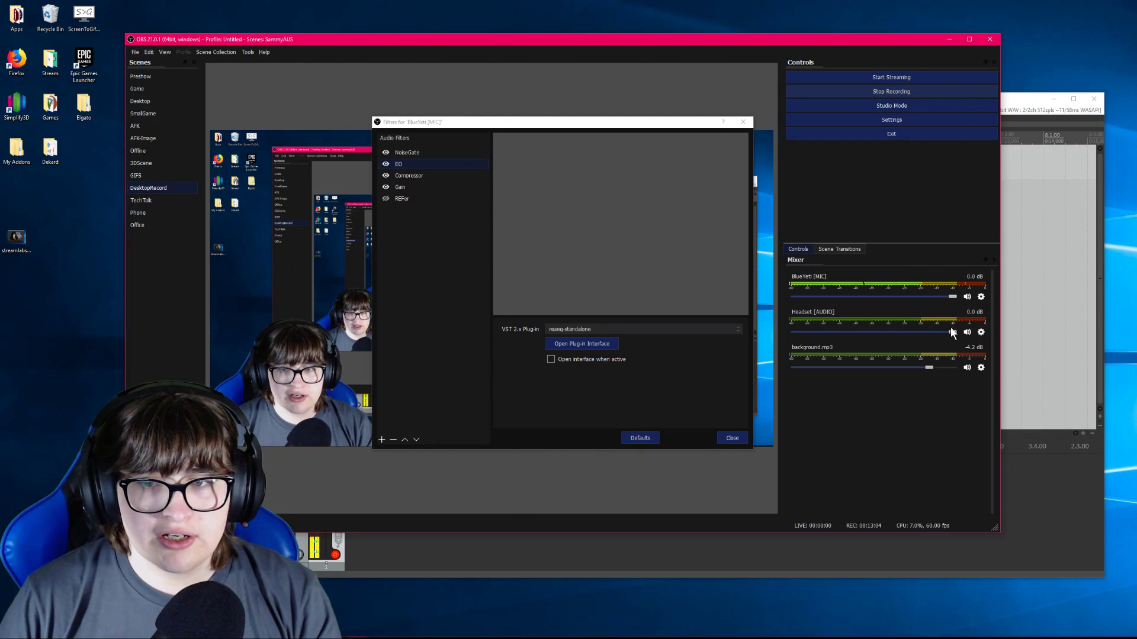
{"action": "left_click_drag", "start_coordinate": [952, 332], "coordinate": [867, 332]}
{"action": "left_click_drag", "start_coordinate": [1018, 100], "coordinate": [1010, 109]}
{"action": "left_click", "coordinate": [378, 239]}
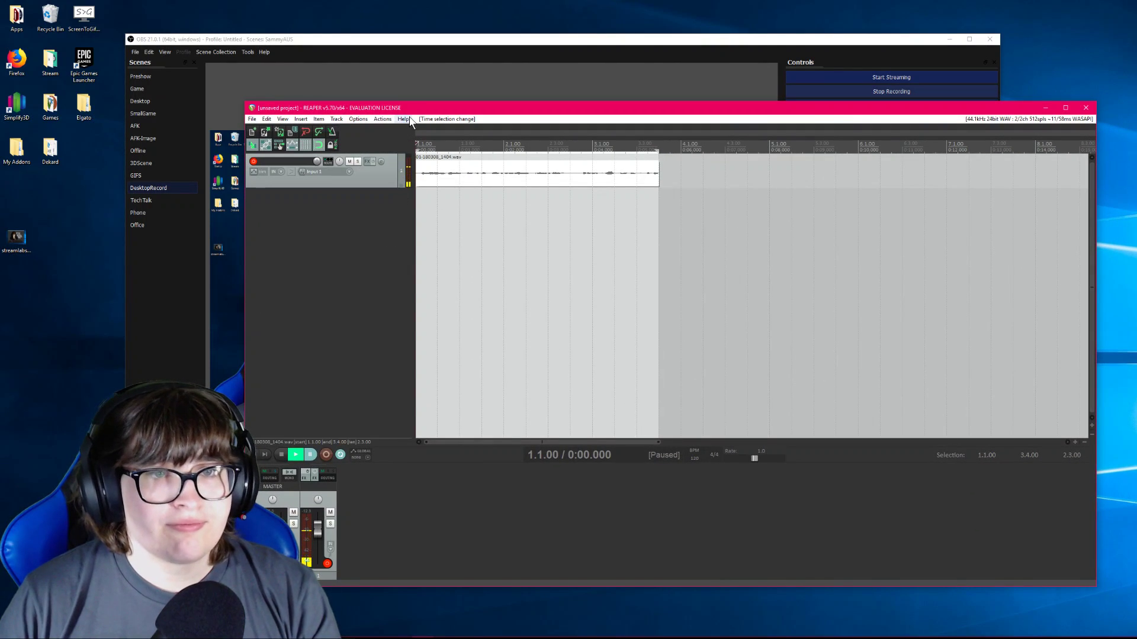
{"action": "left_click_drag", "start_coordinate": [422, 108], "coordinate": [412, 106]}
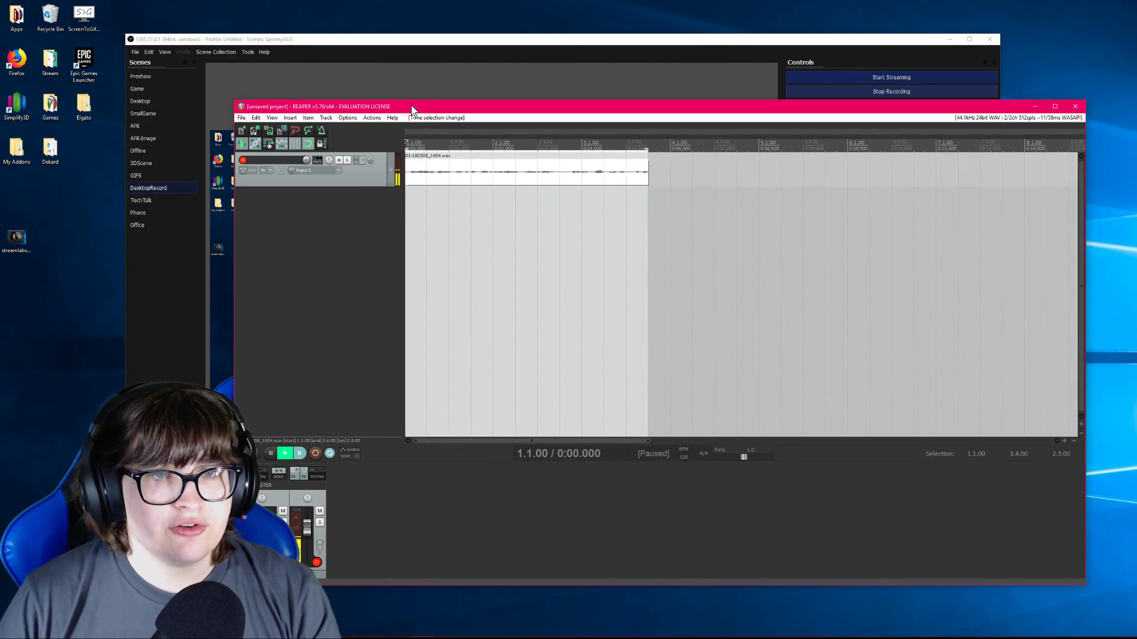
{"action": "left_click", "coordinate": [358, 161]}
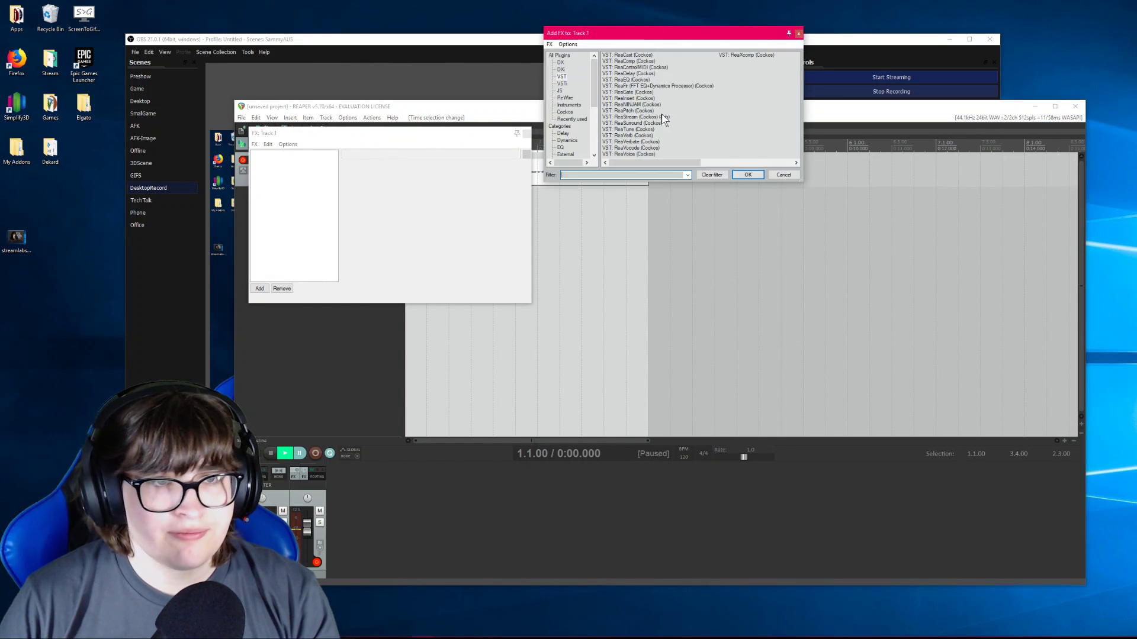
{"action": "left_click", "coordinate": [783, 175]}
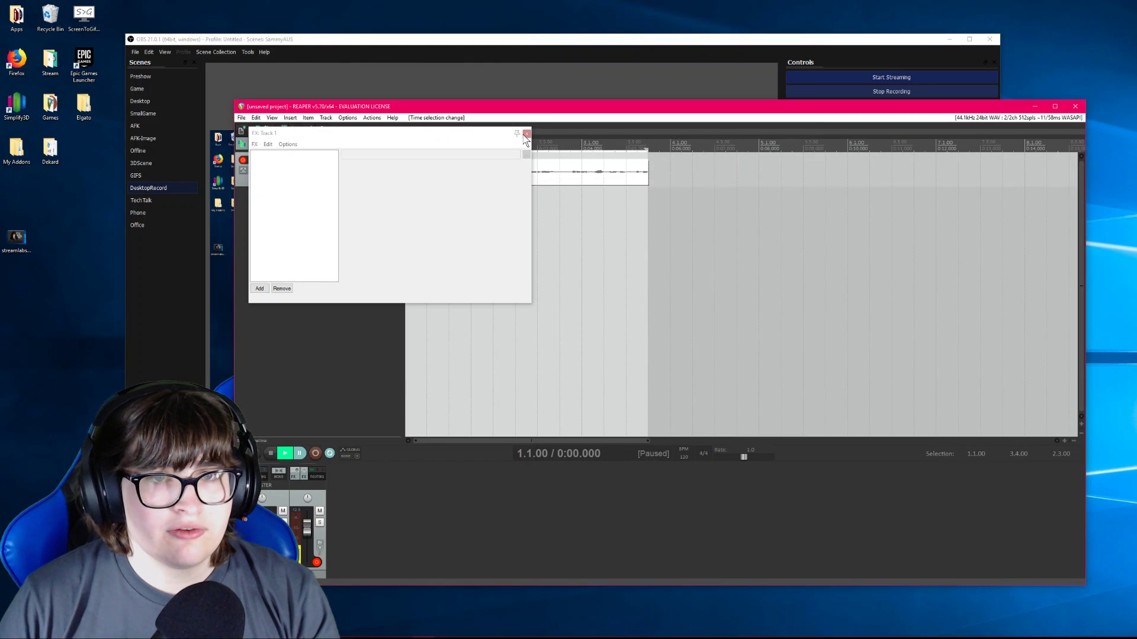
{"action": "left_click", "coordinate": [526, 134]}
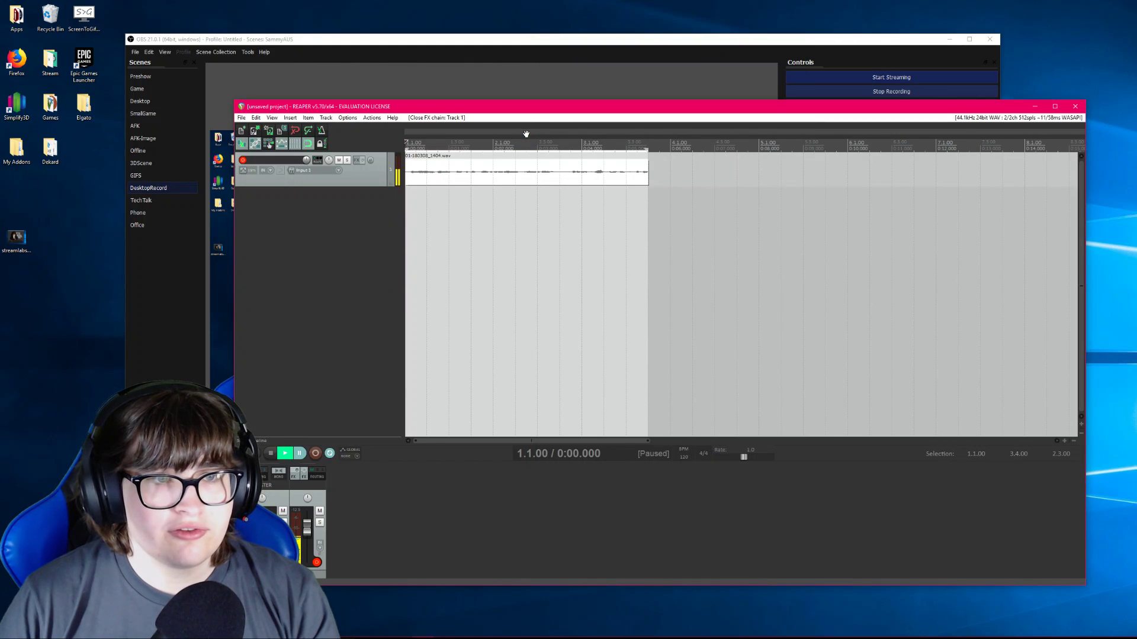
- Add the VST ReaEQ (Cockos) effect to Track 1 and move its FX window below the track controls
{"action": "left_click", "coordinate": [361, 161]}
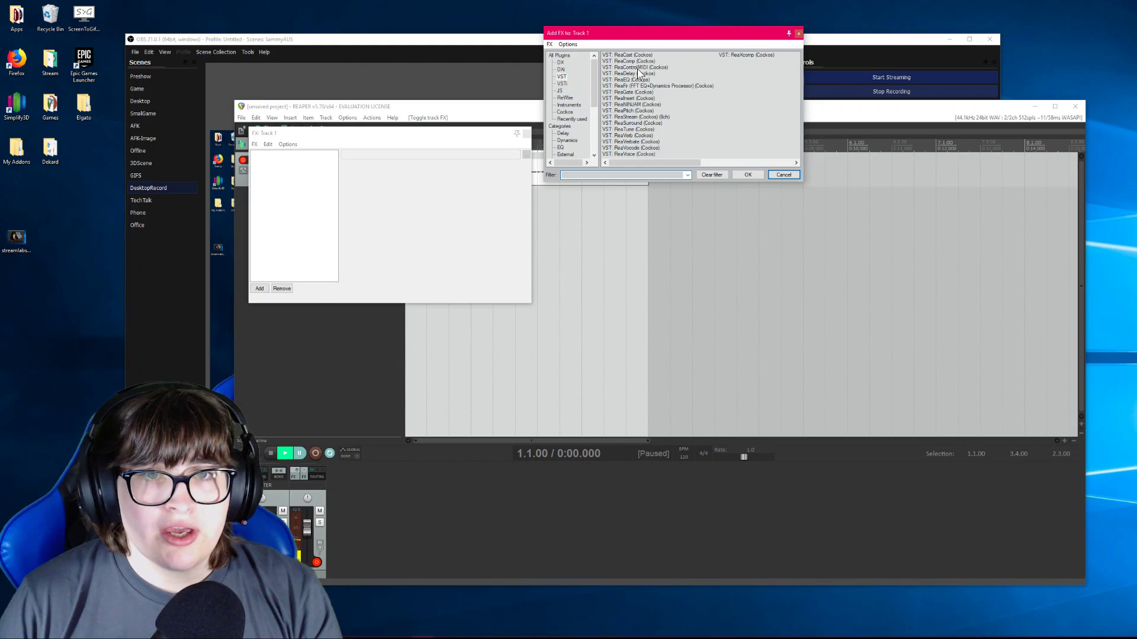
{"action": "left_click", "coordinate": [619, 80]}
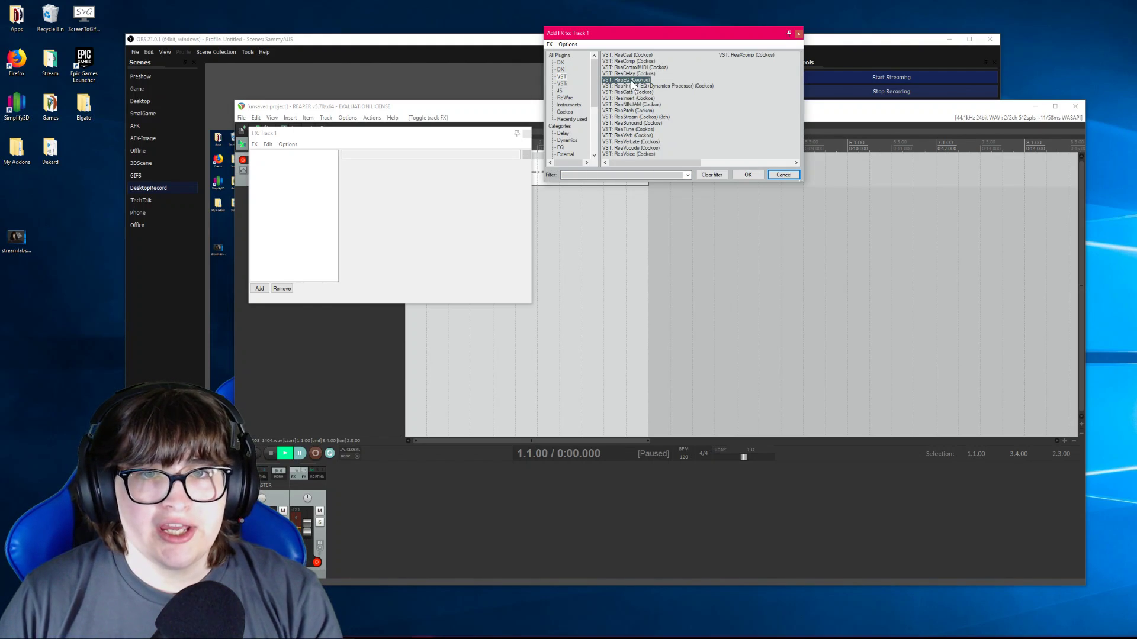
{"action": "left_click", "coordinate": [754, 176]}
{"action": "left_click_drag", "start_coordinate": [352, 138], "coordinate": [289, 202]}
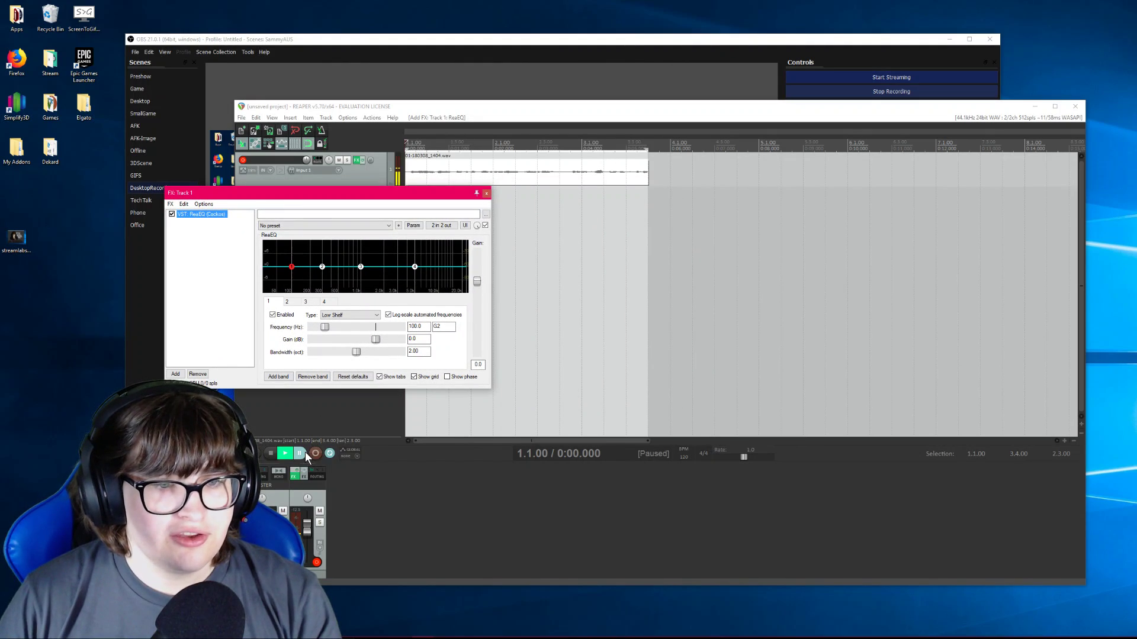
- Play the voice sample to watch its spectrum in ReaEQ, move the FX window clear of the waveform, and pause playback
{"action": "left_click", "coordinate": [289, 453]}
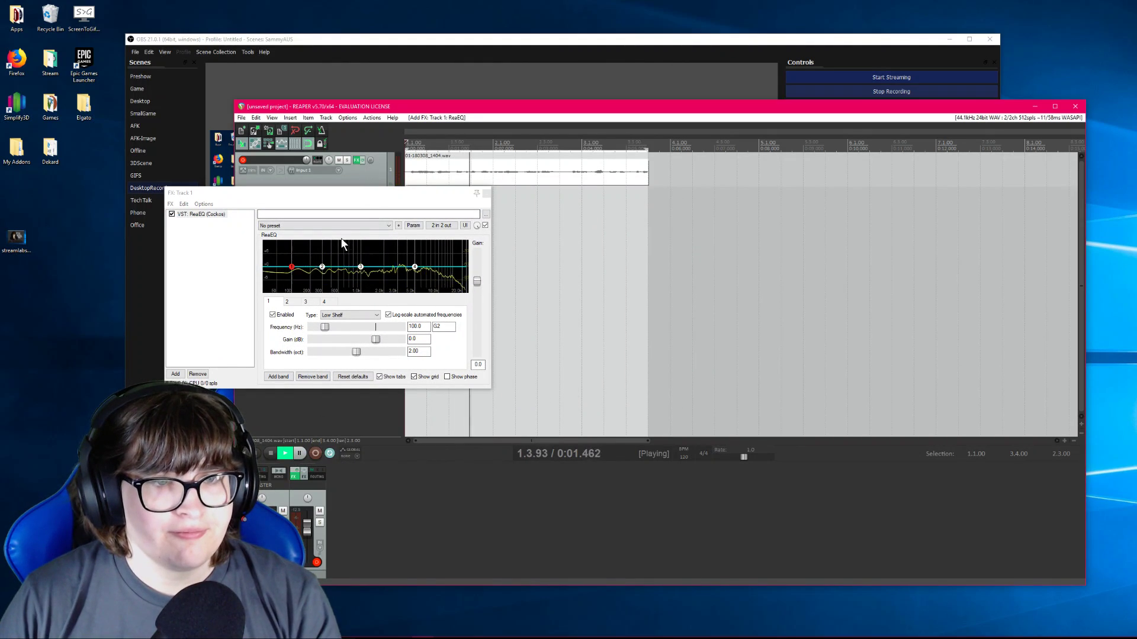
{"action": "left_click", "coordinate": [291, 268]}
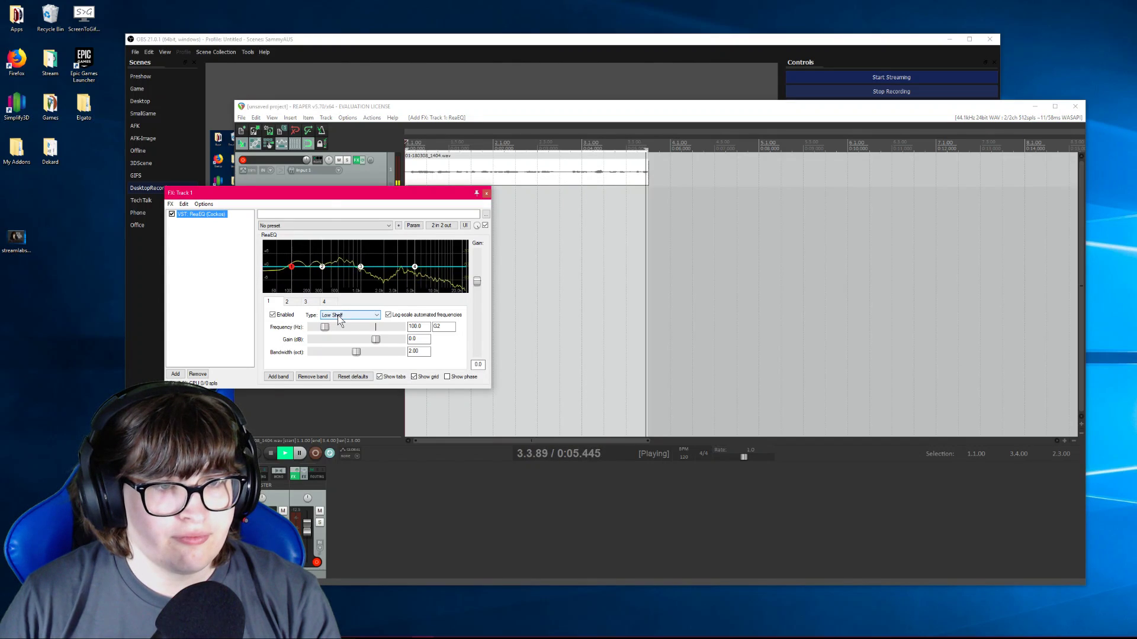
{"action": "left_click_drag", "start_coordinate": [320, 194], "coordinate": [797, 79]}
{"action": "left_click", "coordinate": [299, 454]}
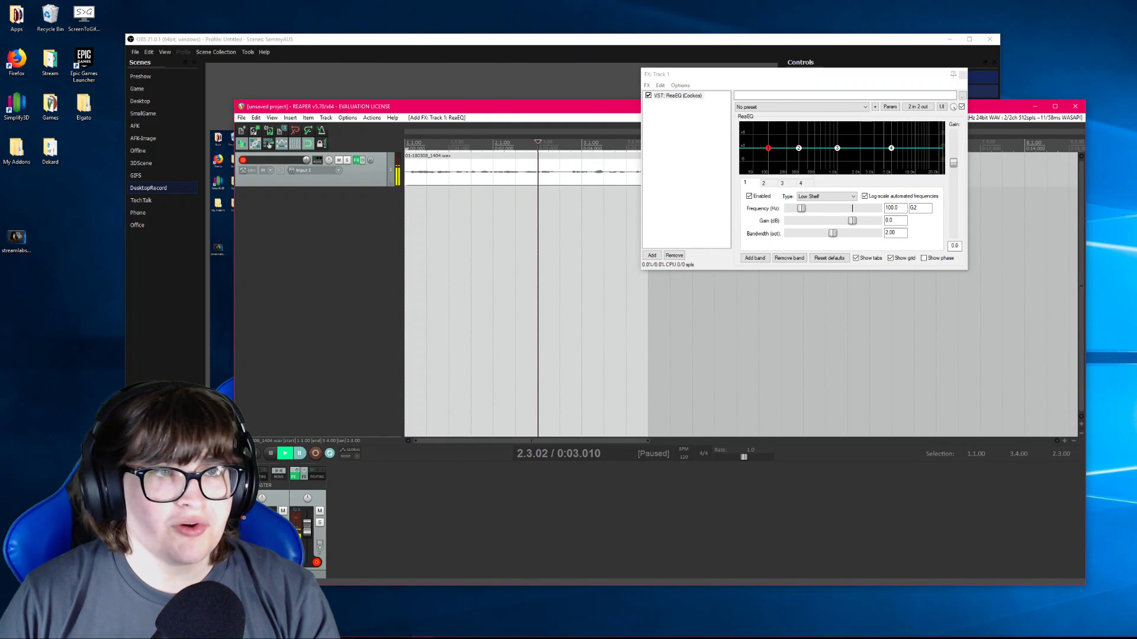
- Switch to OBS, open the EQ filter's reaeq-standalone interface, and move it out of the visible screen area before returning to REAPER
{"action": "left_click", "coordinate": [407, 35]}
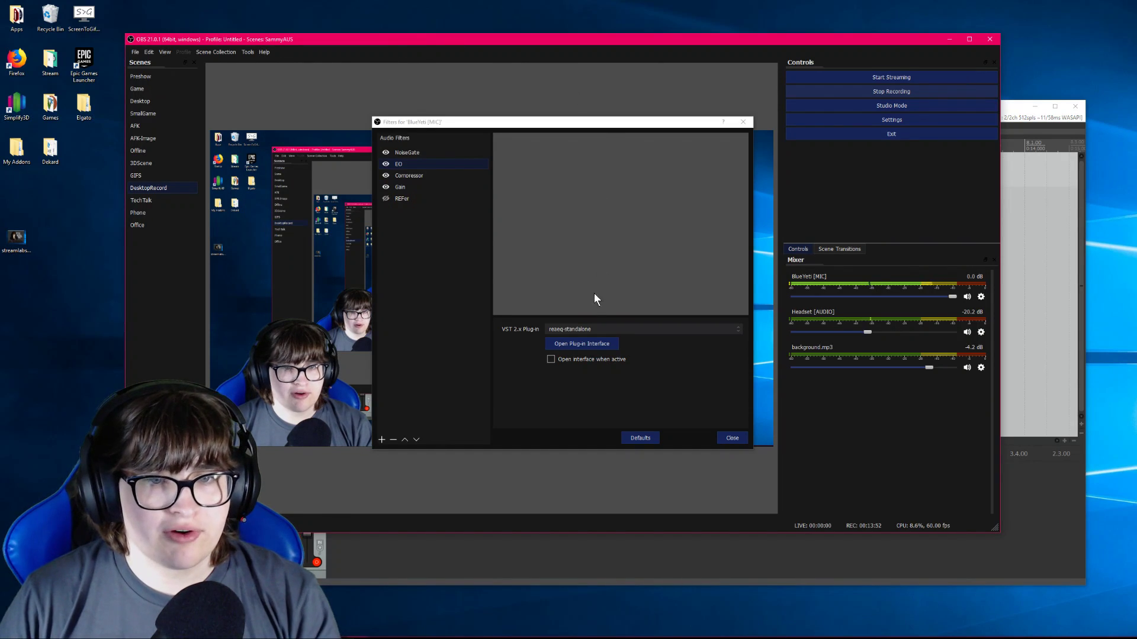
{"action": "left_click", "coordinate": [581, 344]}
{"action": "left_click", "coordinate": [582, 343]}
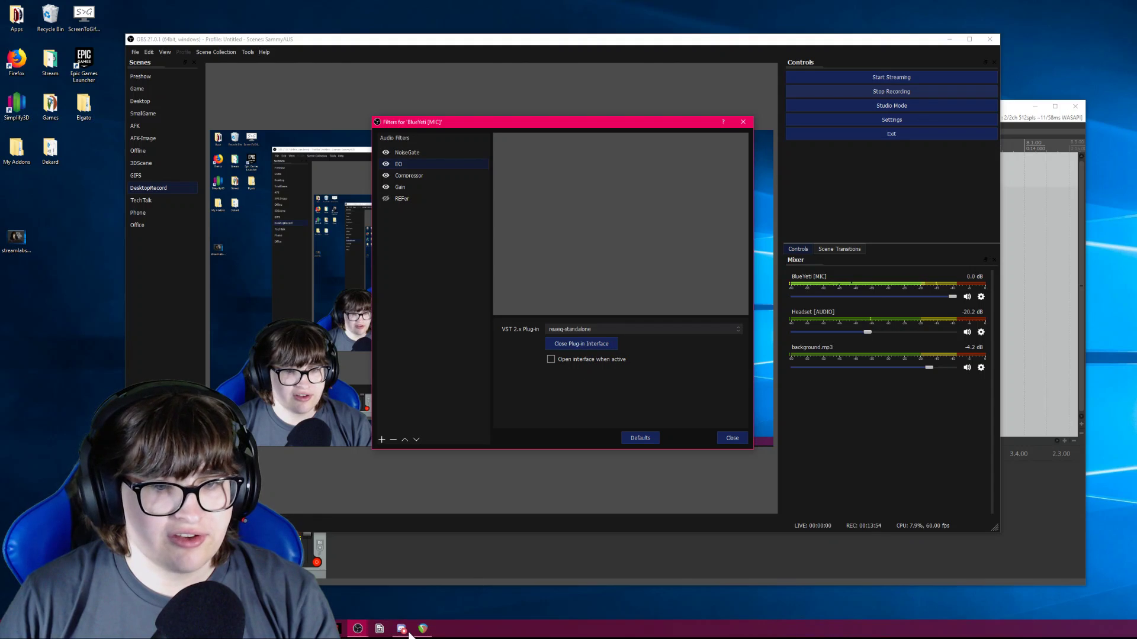
{"action": "mouse_move", "coordinate": [388, 617]}
{"action": "left_click", "coordinate": [442, 597]}
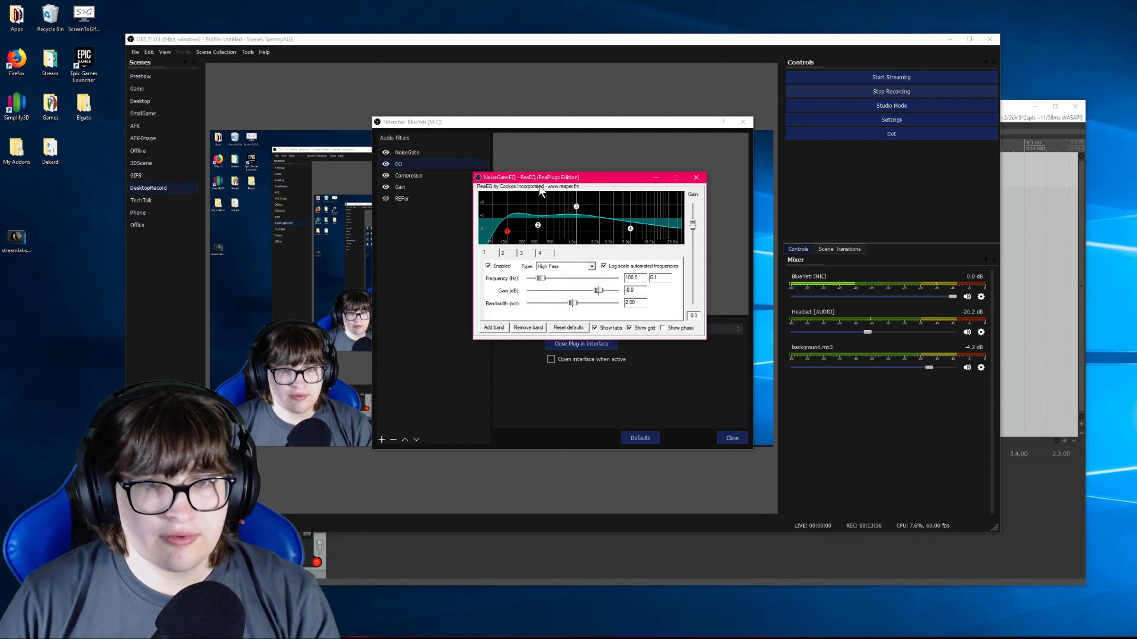
{"action": "left_click_drag", "start_coordinate": [538, 177], "coordinate": [1136, 170]}
{"action": "key", "text": "alt+Tab"}
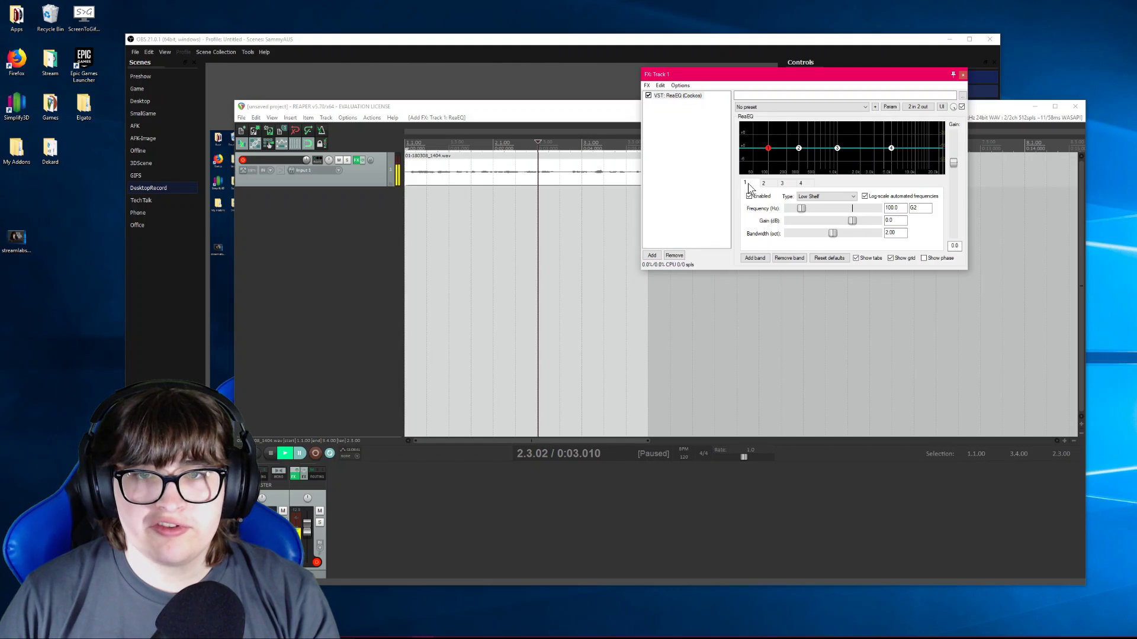
- Set the type of band 1 in Track 1's ReaEQ to High Pass
{"action": "left_click", "coordinate": [826, 197]}
{"action": "left_click", "coordinate": [809, 211]}
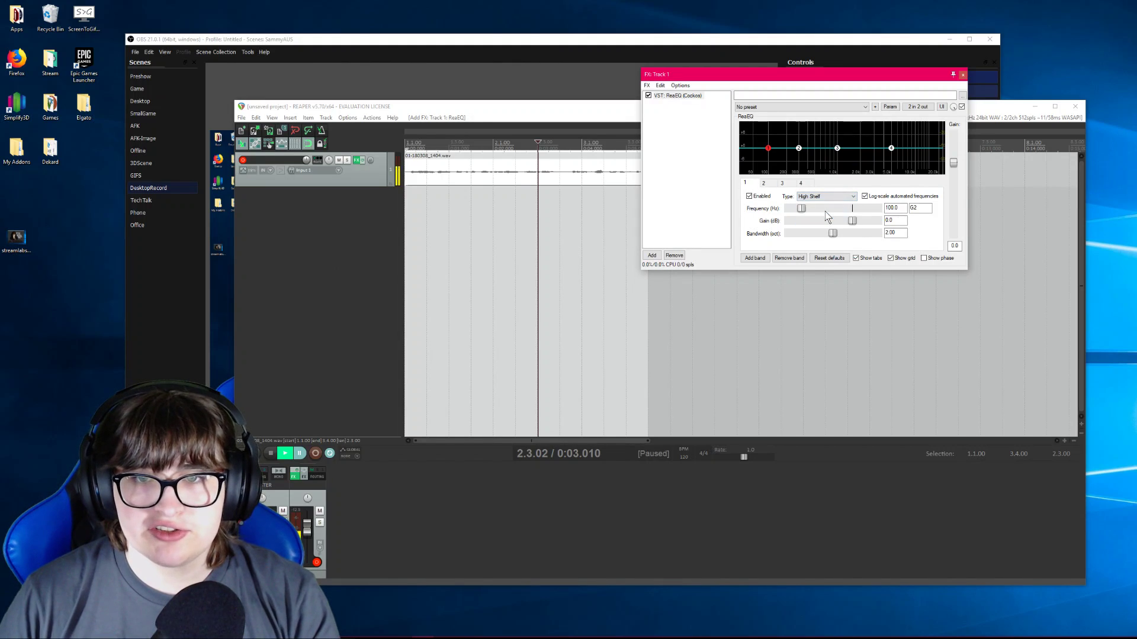
{"action": "left_click", "coordinate": [826, 197]}
{"action": "left_click", "coordinate": [826, 228]}
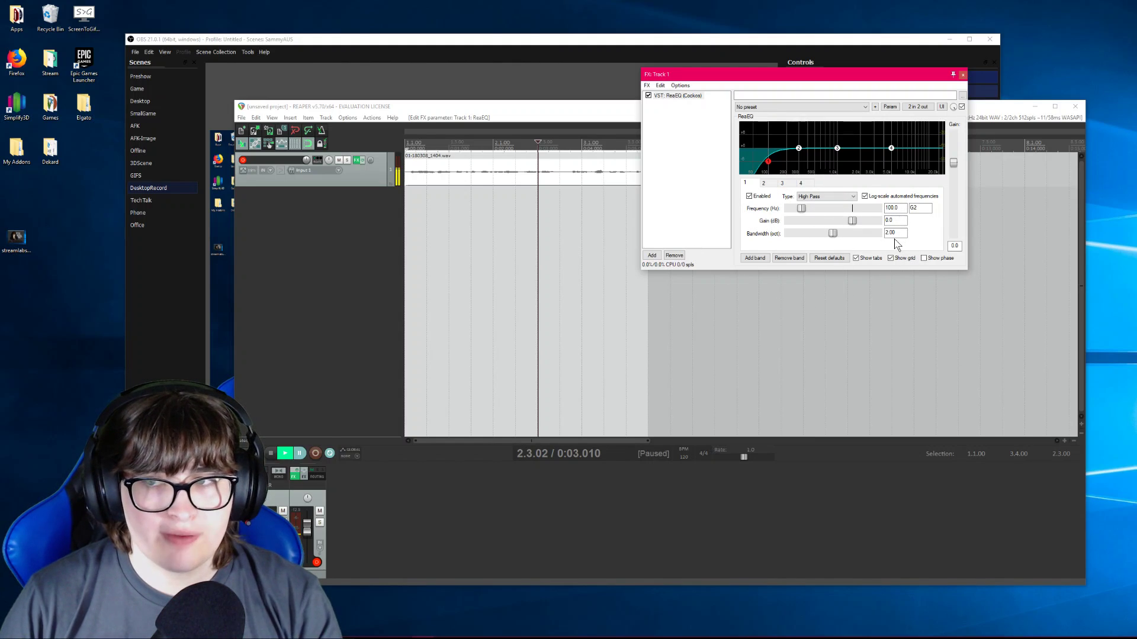
- Set the type of band 3 to Low Shelf and keep High Shelf as the type of band 4
{"action": "left_click", "coordinate": [763, 184]}
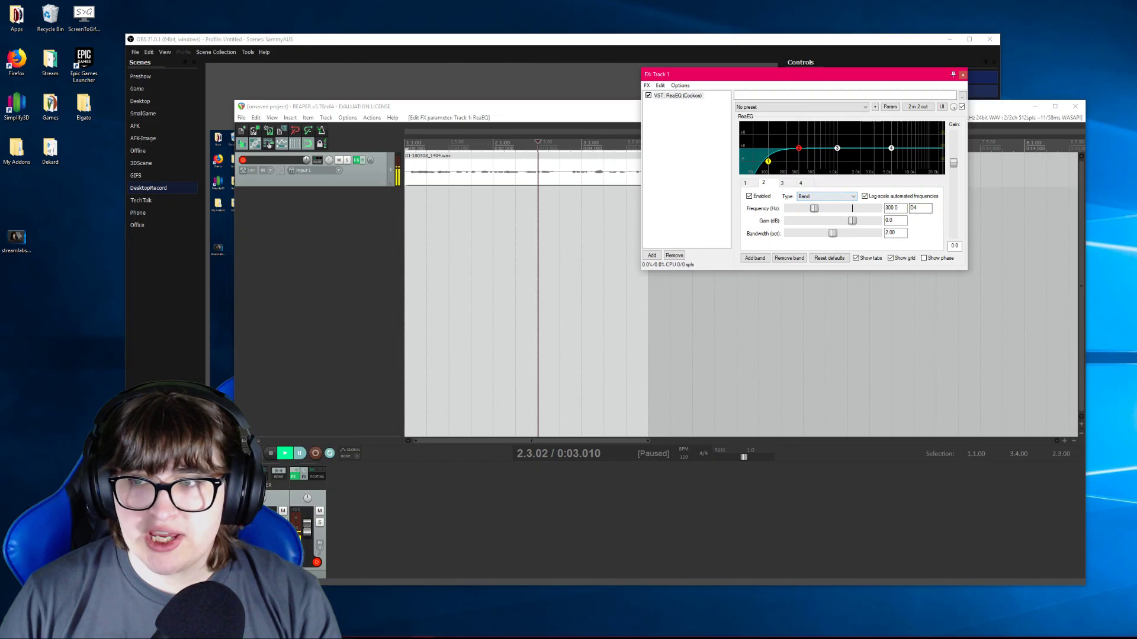
{"action": "left_click", "coordinate": [789, 183]}
{"action": "left_click", "coordinate": [825, 197]}
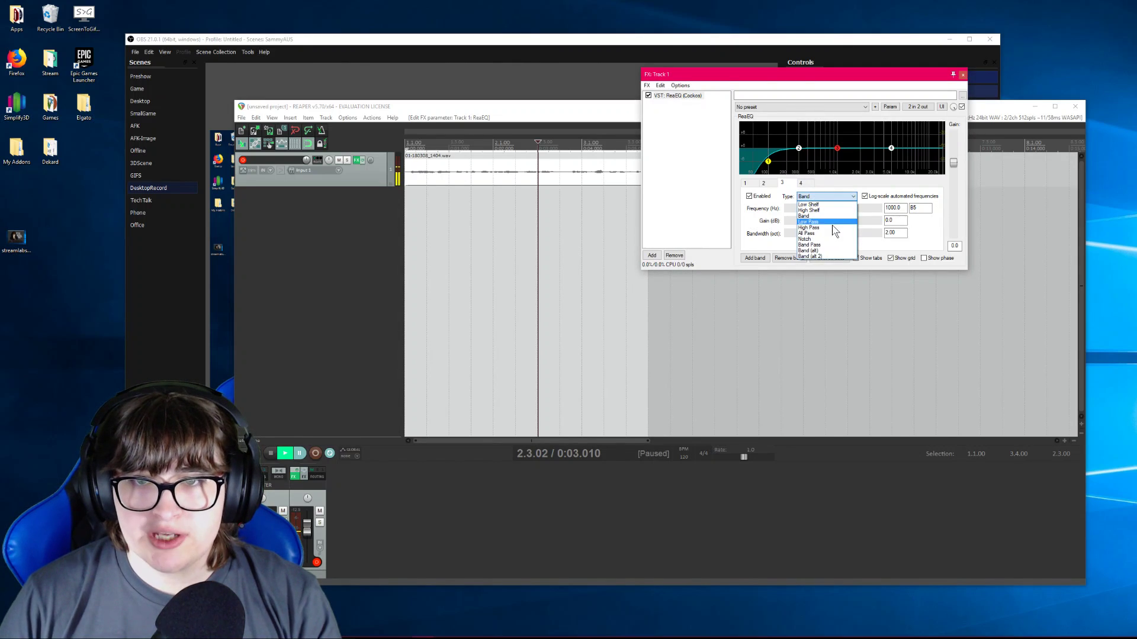
{"action": "left_click", "coordinate": [814, 204]}
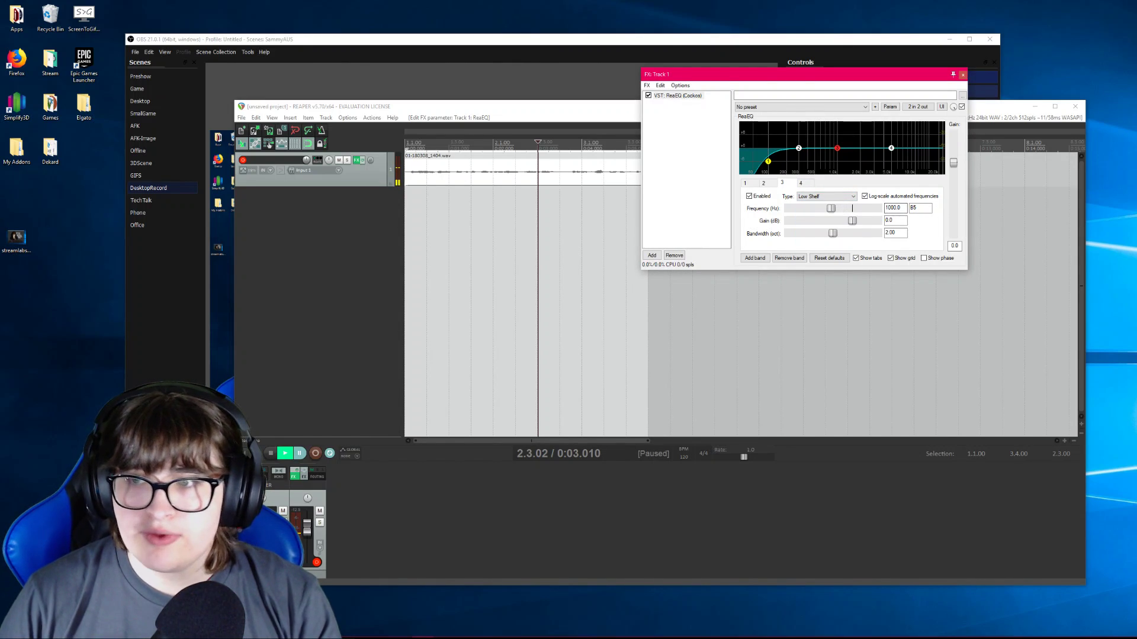
{"action": "left_click", "coordinate": [801, 184]}
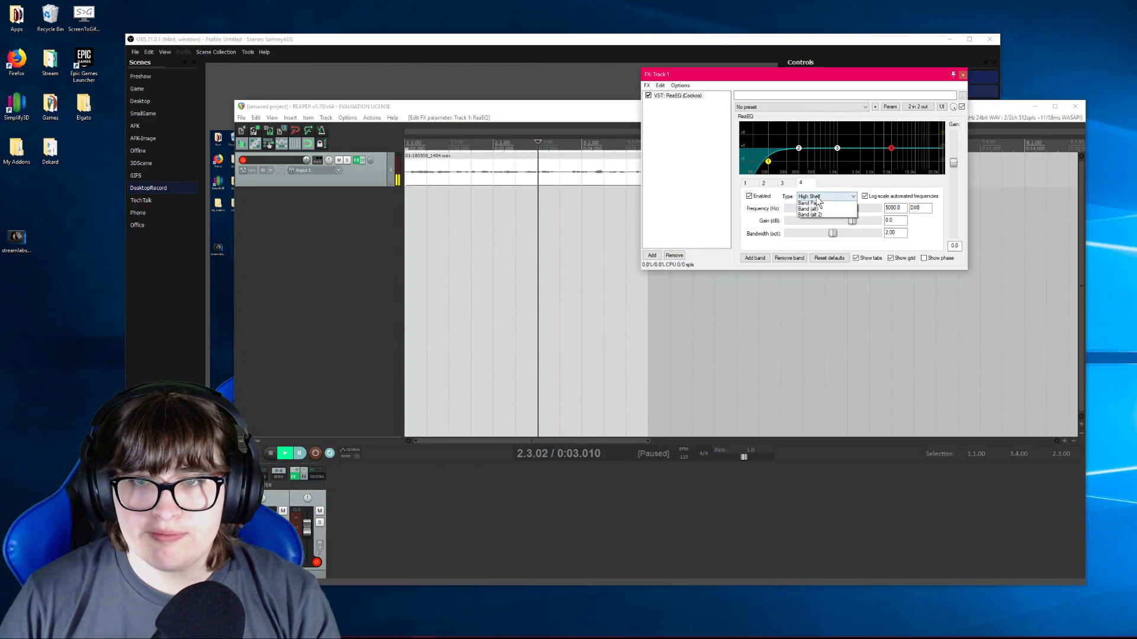
{"action": "left_click", "coordinate": [818, 196]}
{"action": "left_click", "coordinate": [818, 201]}
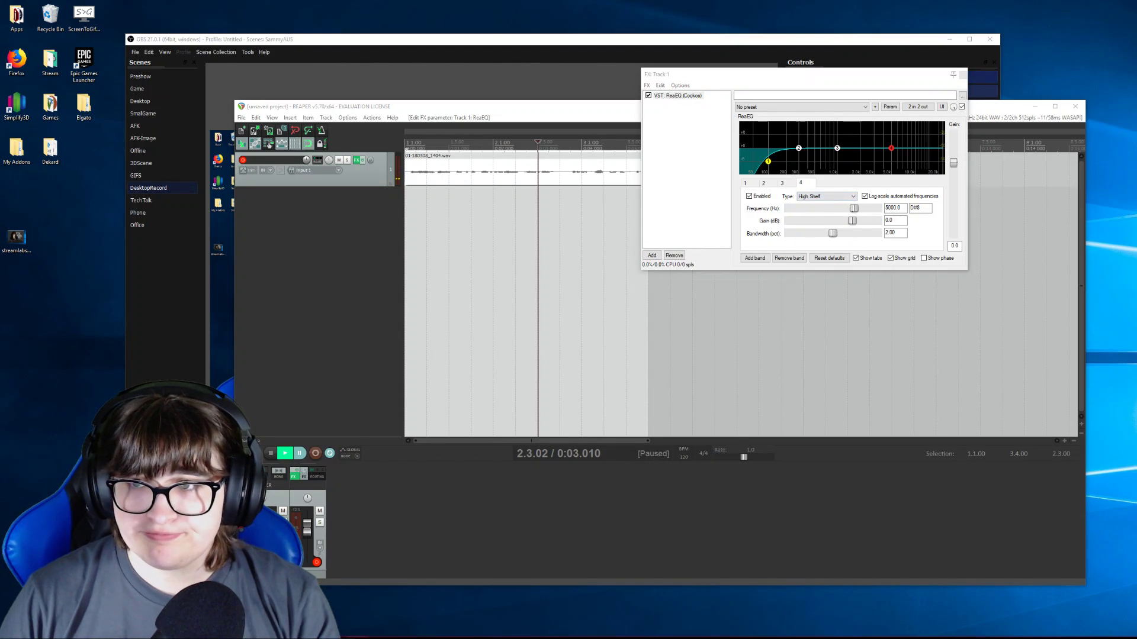
- Arrange the OBS ReaEQ window and Track 1's FX window side by side, with REAPER's main window lowered beneath them
{"action": "left_click_drag", "start_coordinate": [795, 75], "coordinate": [785, 89]}
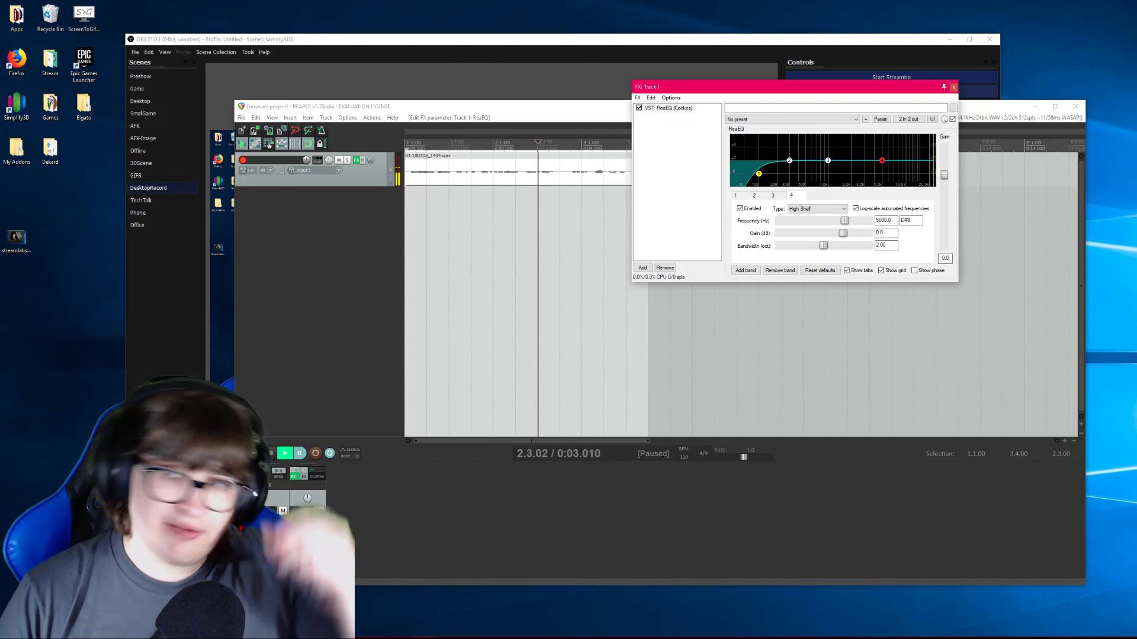
{"action": "left_click_drag", "start_coordinate": [1136, 290], "coordinate": [338, 41]}
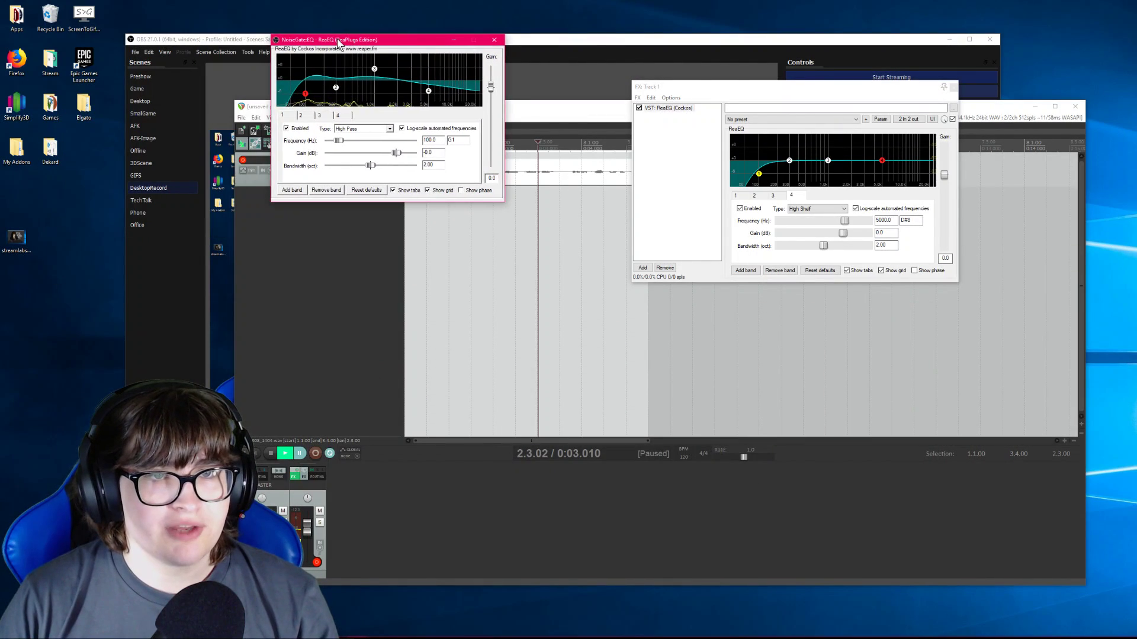
{"action": "left_click_drag", "start_coordinate": [568, 111], "coordinate": [554, 157]}
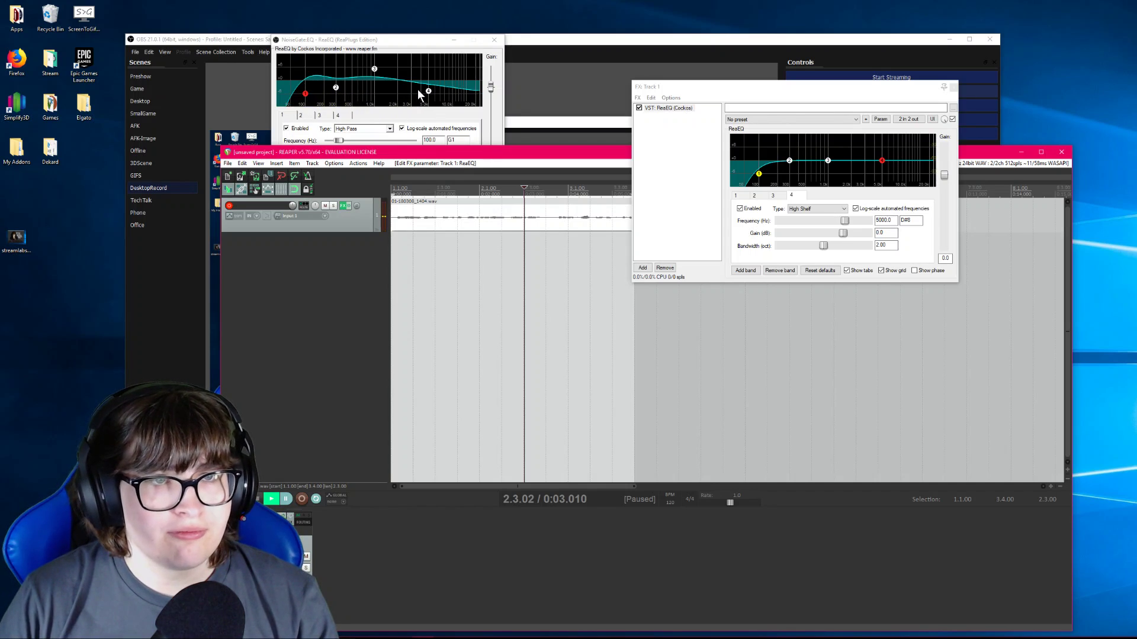
{"action": "left_click_drag", "start_coordinate": [724, 92], "coordinate": [768, 84]}
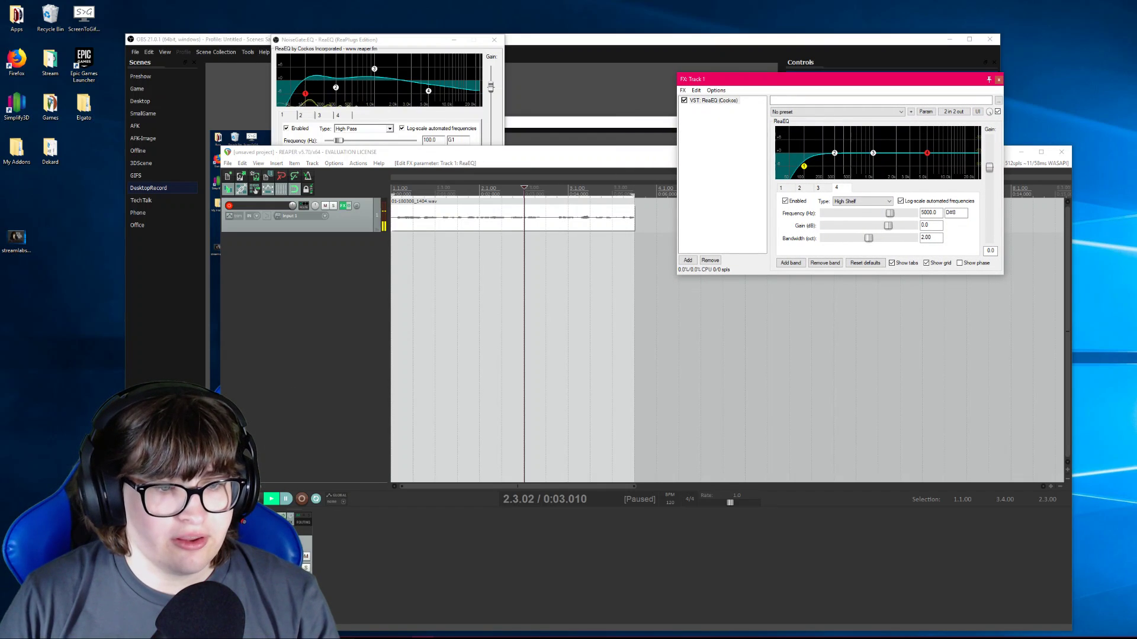
- Play the looped voice sample through ReaEQ, select band 2, and pause playback
{"action": "left_click", "coordinate": [271, 500]}
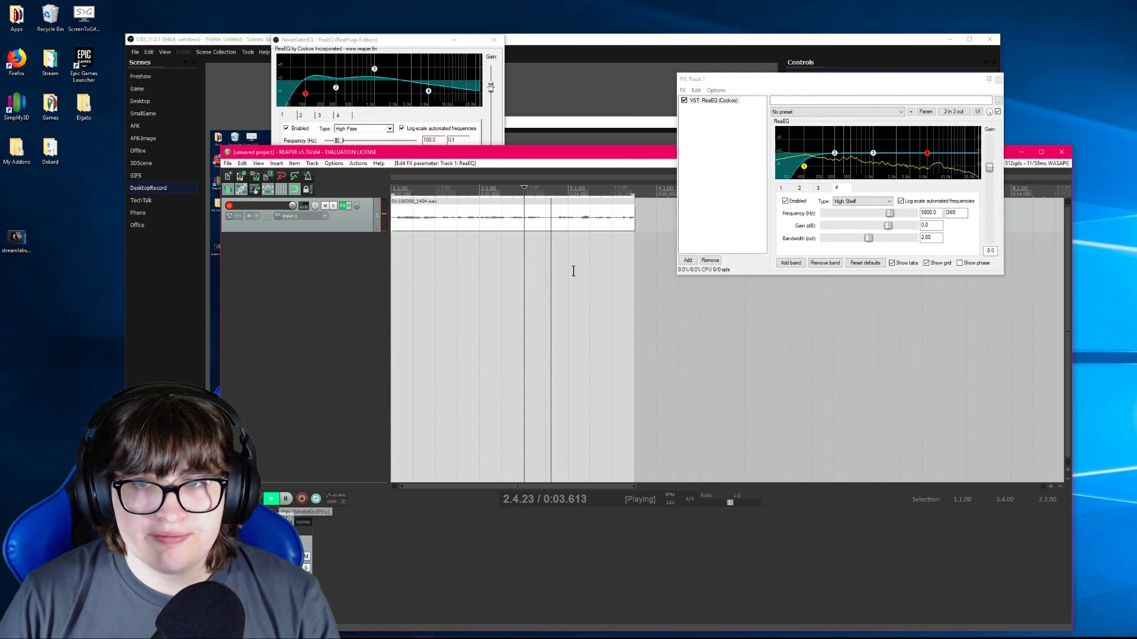
{"action": "left_click", "coordinate": [800, 187]}
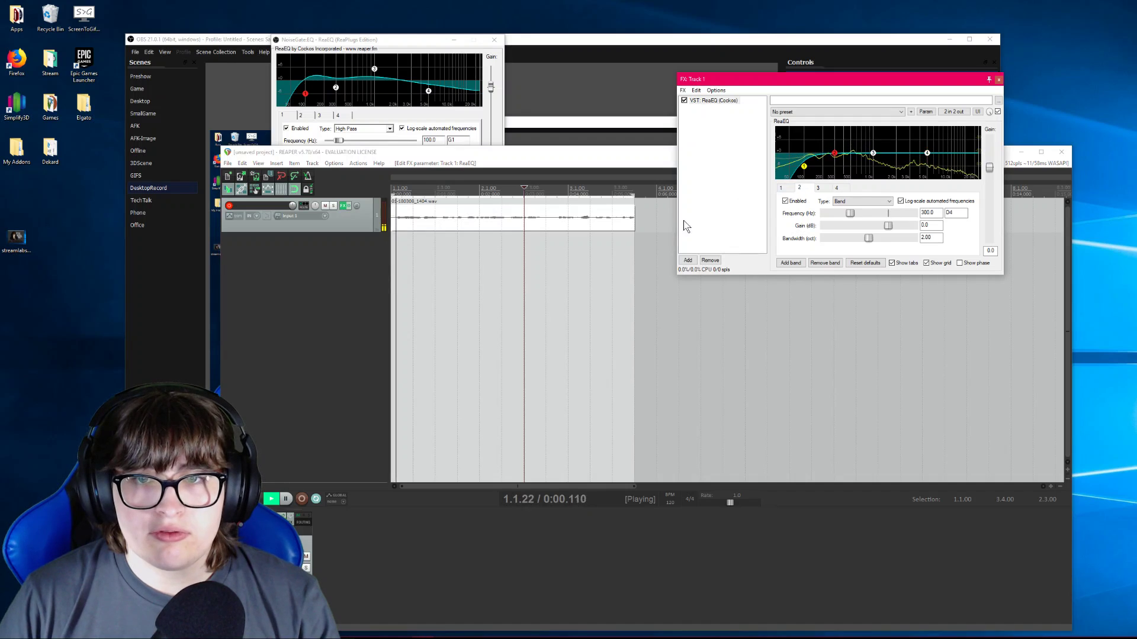
{"action": "left_click", "coordinate": [286, 501]}
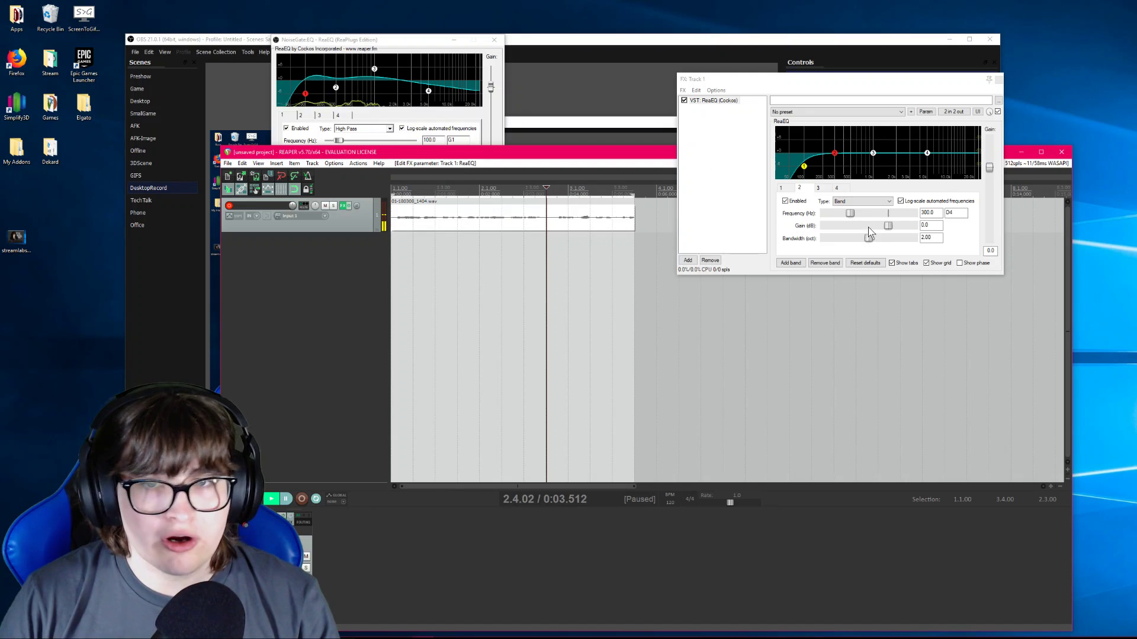
- Set band 2 of Track 1's ReaEQ to a frequency of about 299 Hz and a gain of 4.2 dB
{"action": "left_click", "coordinate": [799, 192]}
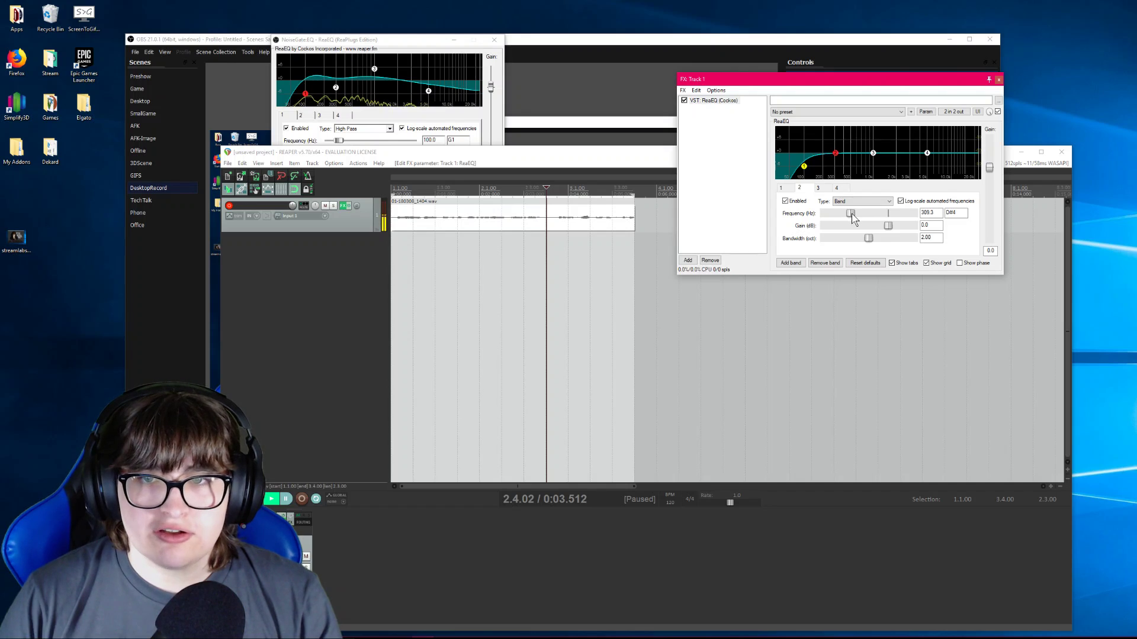
{"action": "left_click", "coordinate": [850, 214]}
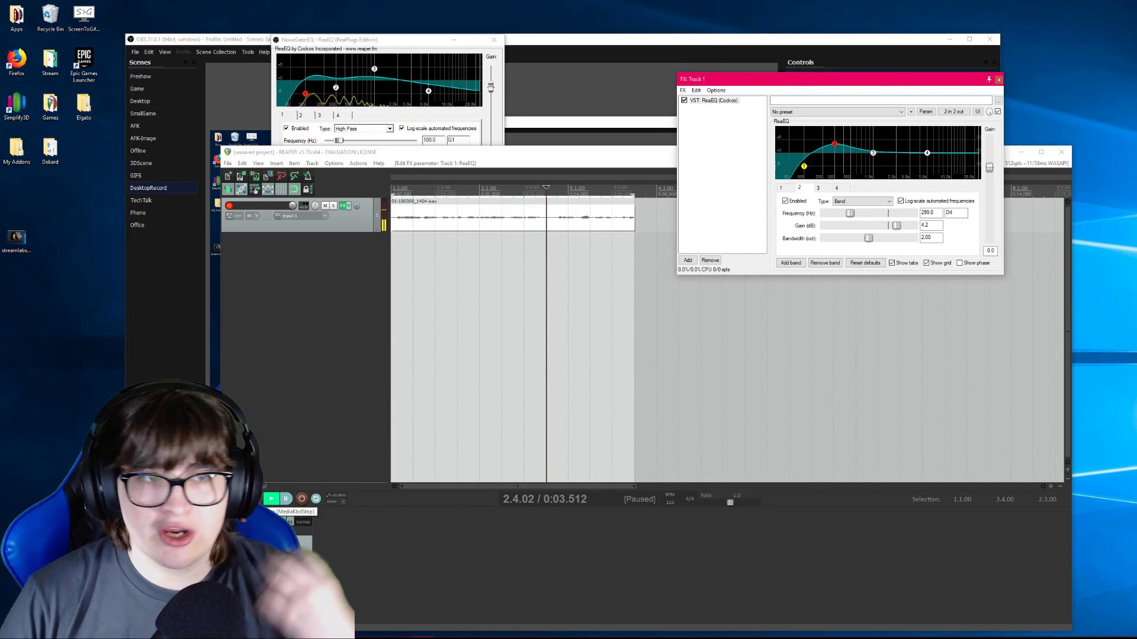
- Play the looped sample and set the gain of Track 1's ReaEQ band 2 to 4.9 dB and band 3 to about -5.4 dB
{"action": "left_click", "coordinate": [279, 501]}
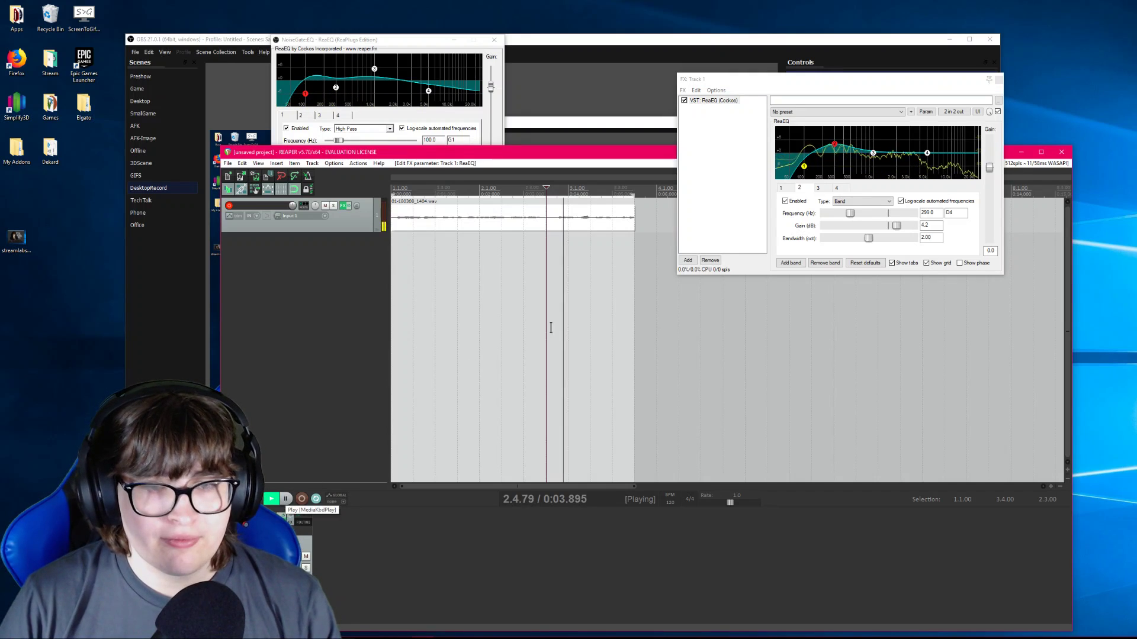
{"action": "mouse_move", "coordinate": [895, 225]}
{"action": "left_mouse_down"}
{"action": "mouse_move", "coordinate": [847, 229]}
{"action": "mouse_move", "coordinate": [921, 236]}
{"action": "mouse_move", "coordinate": [895, 235]}
{"action": "left_mouse_up"}
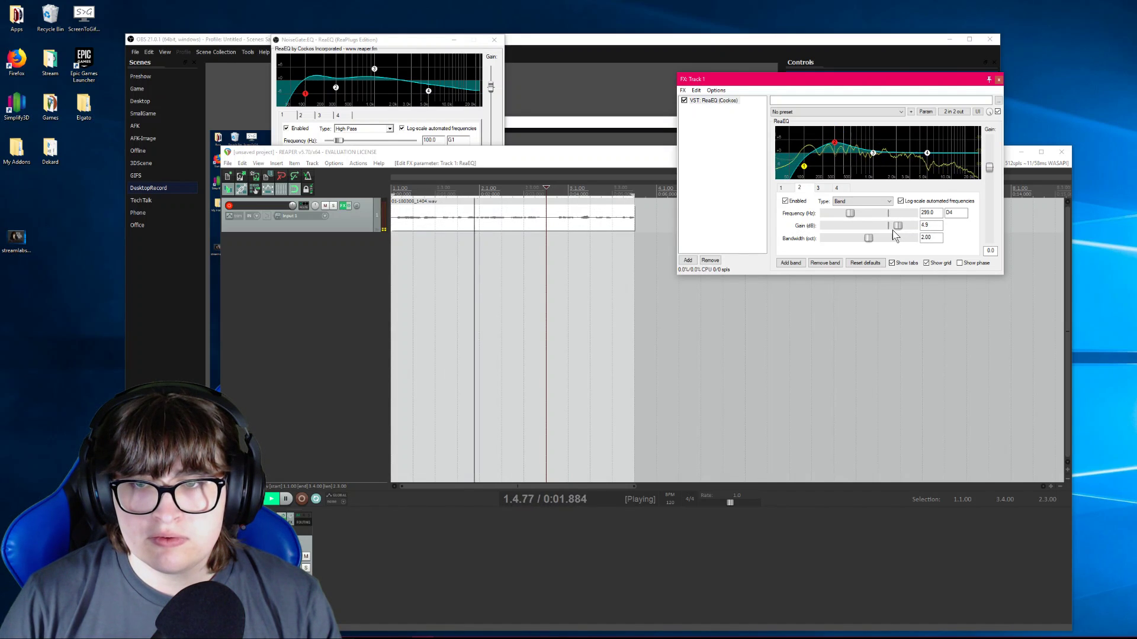
{"action": "left_click", "coordinate": [818, 187]}
{"action": "mouse_move", "coordinate": [887, 226]}
{"action": "left_mouse_down"}
{"action": "mouse_move", "coordinate": [869, 229]}
{"action": "mouse_move", "coordinate": [898, 235]}
{"action": "mouse_move", "coordinate": [879, 232]}
{"action": "left_mouse_up"}
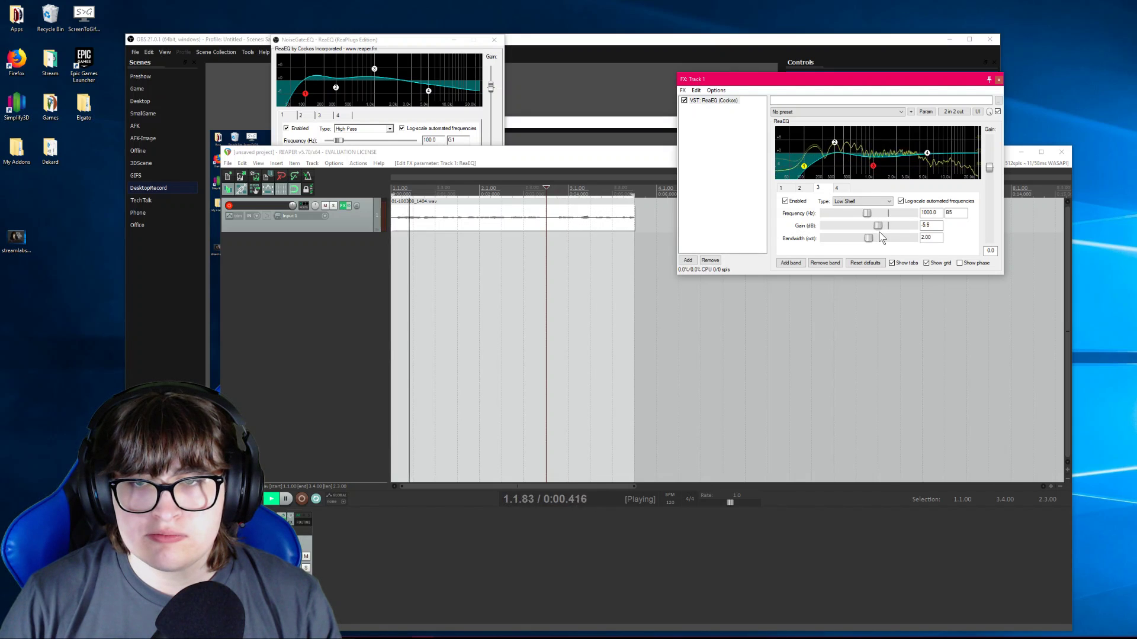
- Set the gain of ReaEQ's High Shelf band 4 to 6.2 dB and pause playback
{"action": "left_click", "coordinate": [838, 188]}
{"action": "mouse_move", "coordinate": [887, 226]}
{"action": "left_mouse_down"}
{"action": "mouse_move", "coordinate": [876, 226]}
{"action": "mouse_move", "coordinate": [902, 227]}
{"action": "left_mouse_up"}
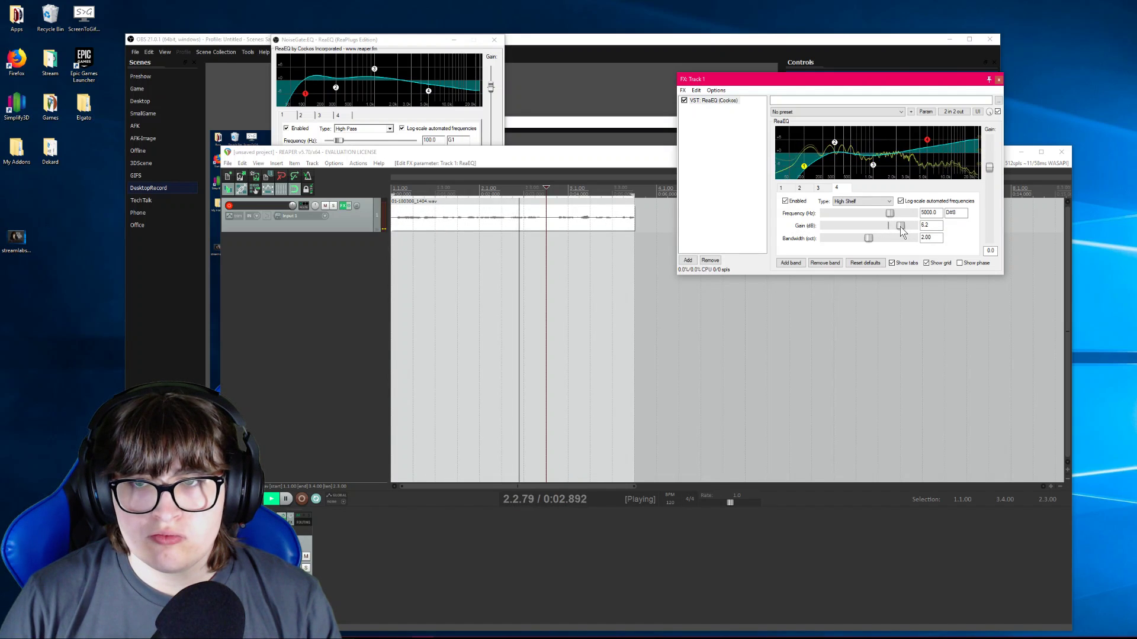
{"action": "left_click", "coordinate": [286, 499]}
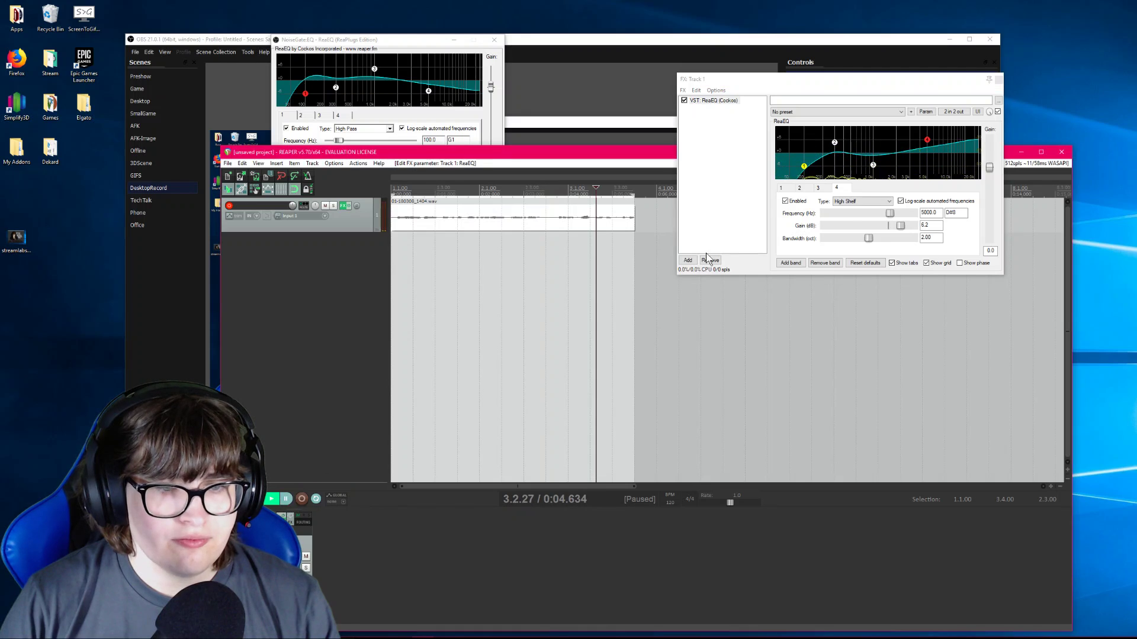
- Reposition Track 1's FX window and the OBS ReaEQ window side by side above REAPER's main window
{"action": "left_click_drag", "start_coordinate": [807, 81], "coordinate": [667, 103]}
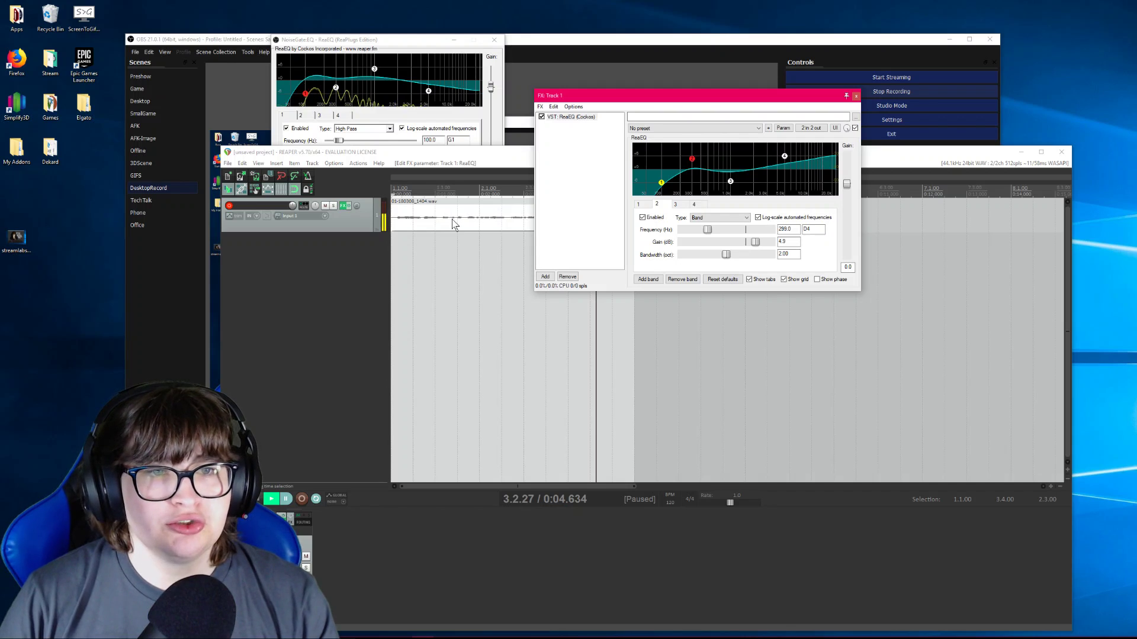
{"action": "left_click_drag", "start_coordinate": [588, 101], "coordinate": [612, 104]}
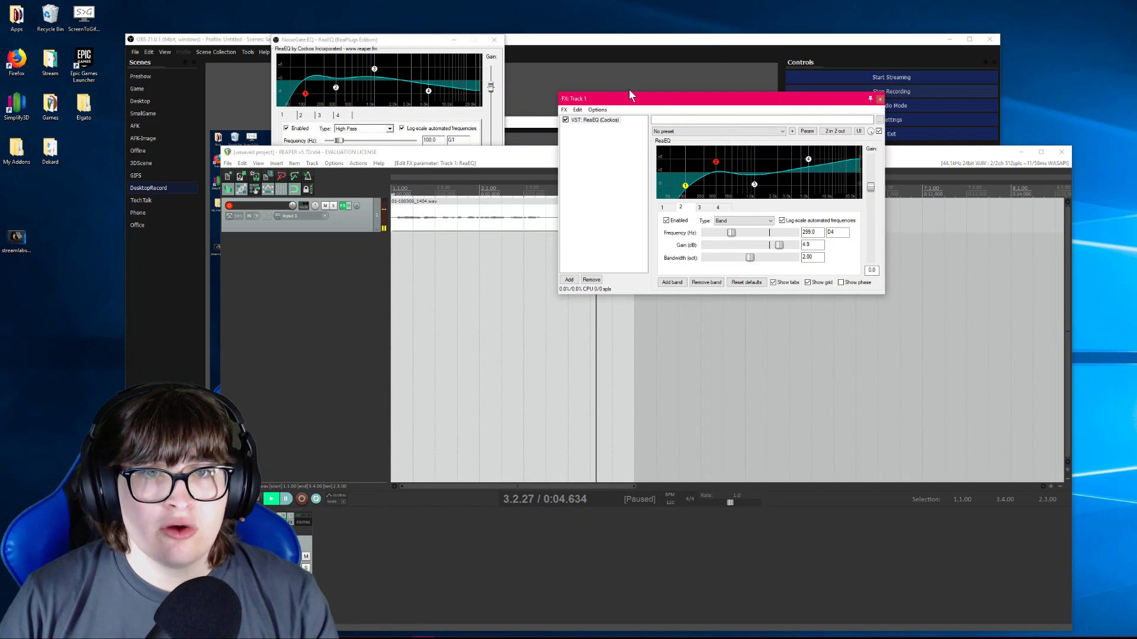
{"action": "left_click_drag", "start_coordinate": [626, 99], "coordinate": [741, 22]}
{"action": "left_click_drag", "start_coordinate": [320, 41], "coordinate": [334, 30]}
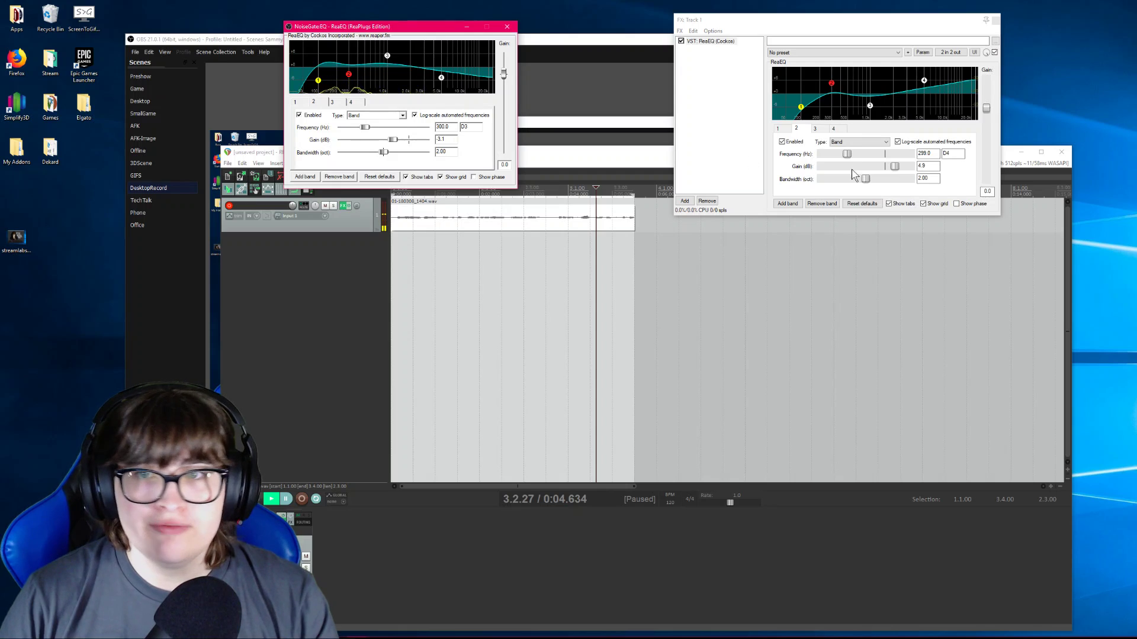
- Compare the gain and frequency settings of the bands in the OBS ReaEQ with those in Track 1's ReaEQ
{"action": "left_click", "coordinate": [931, 166]}
{"action": "left_click", "coordinate": [305, 133]}
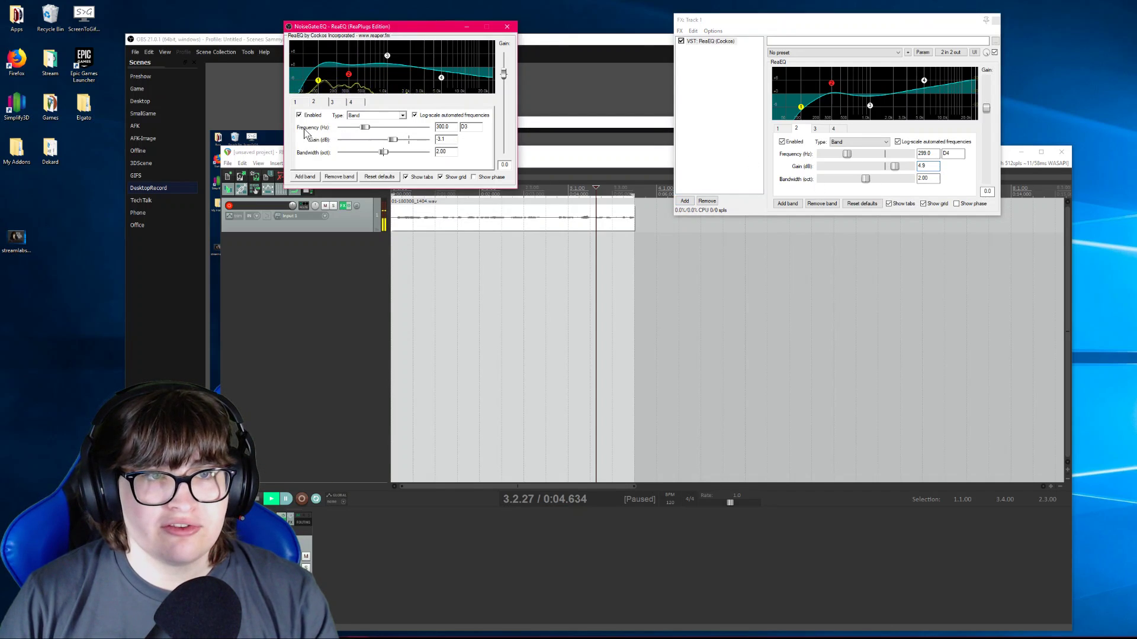
{"action": "left_click", "coordinate": [814, 129]}
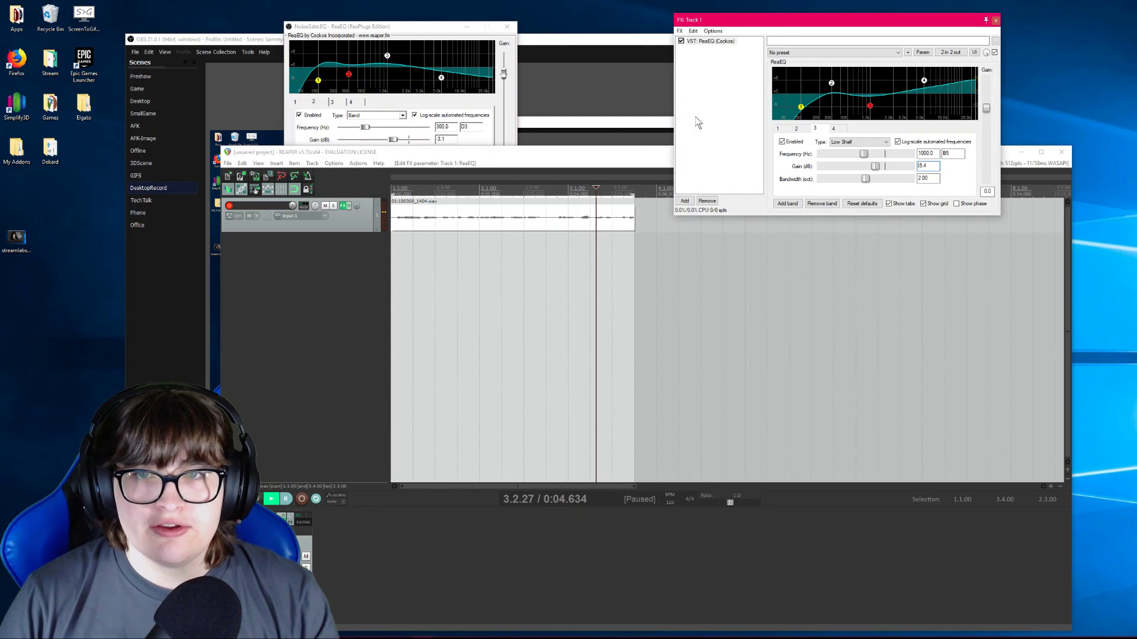
{"action": "left_click", "coordinate": [332, 102]}
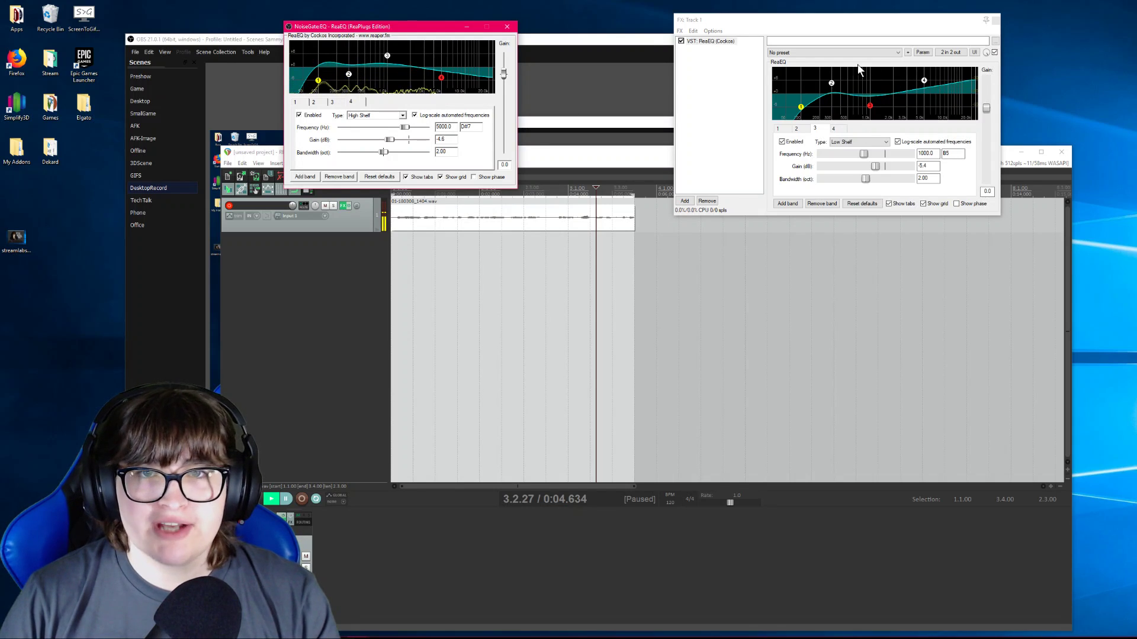
{"action": "left_click", "coordinate": [818, 28]}
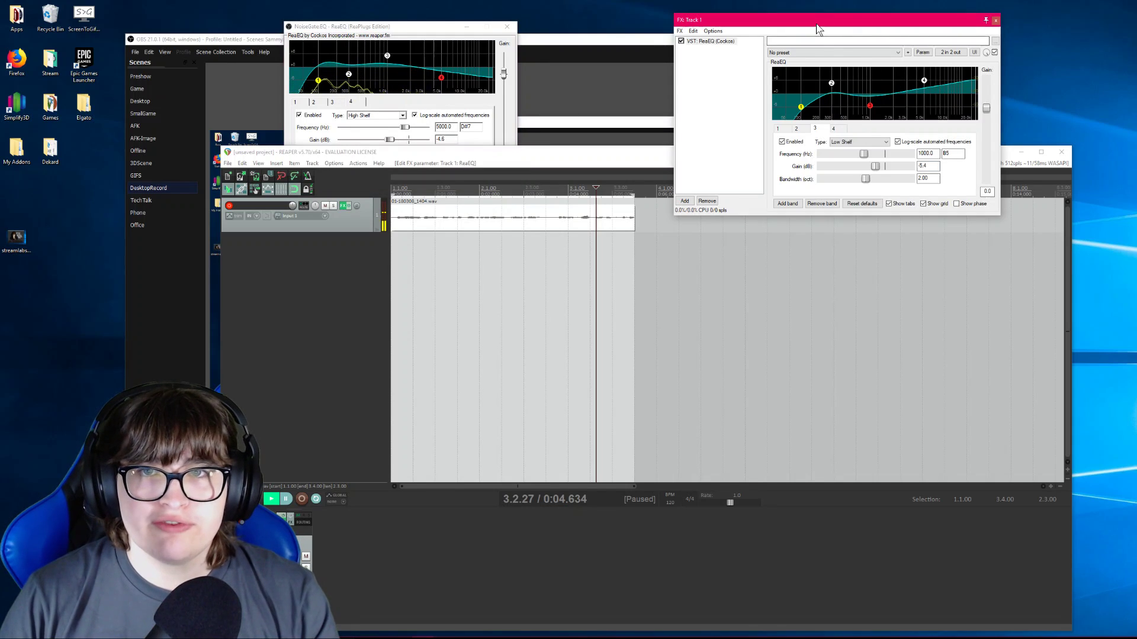
- Close Track 1's FX window and quit REAPER without saving the project
{"action": "left_click", "coordinate": [995, 20]}
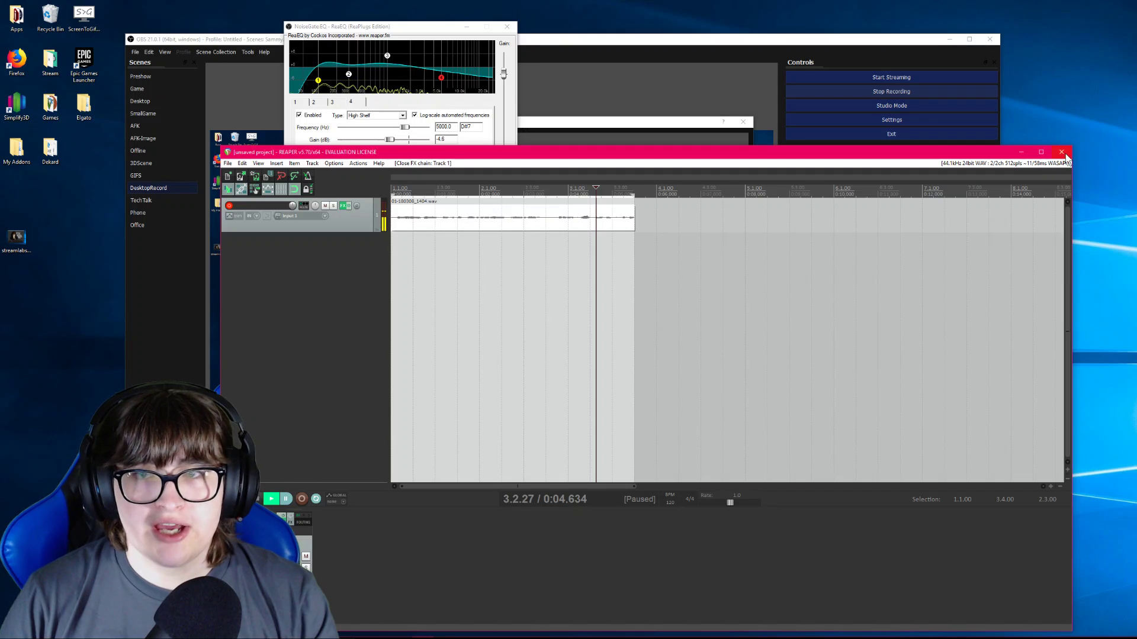
{"action": "left_click", "coordinate": [1061, 151]}
{"action": "left_click", "coordinate": [765, 348]}
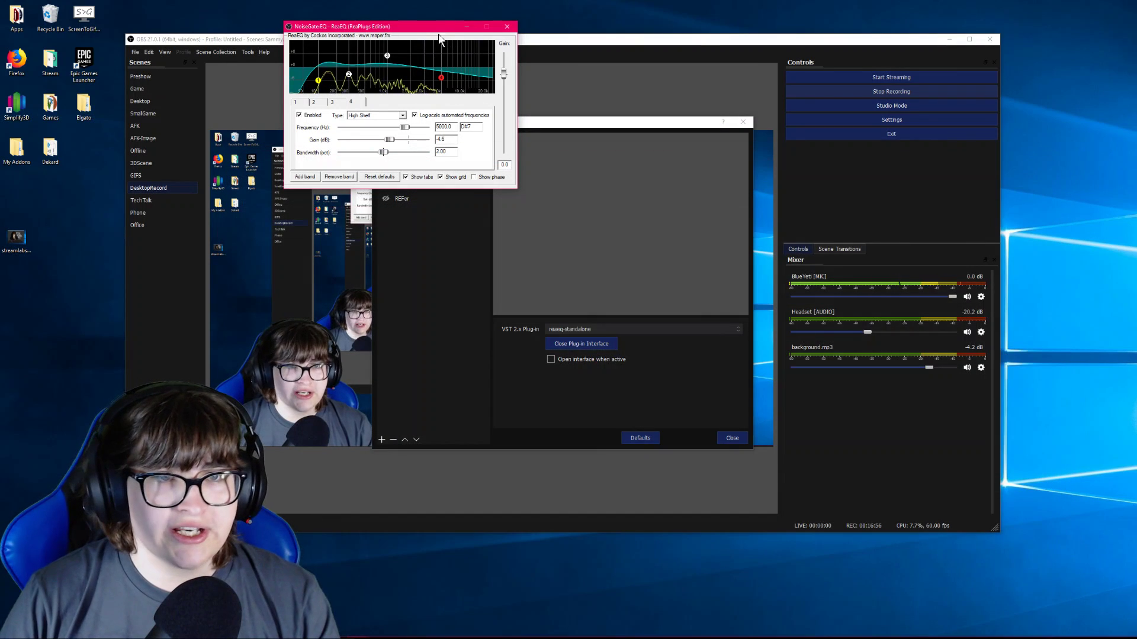
- Move the OBS ReaEQ window beside the filter list, review the settings of bands 1 to 4, and close it
{"action": "left_click_drag", "start_coordinate": [385, 26], "coordinate": [661, 95]}
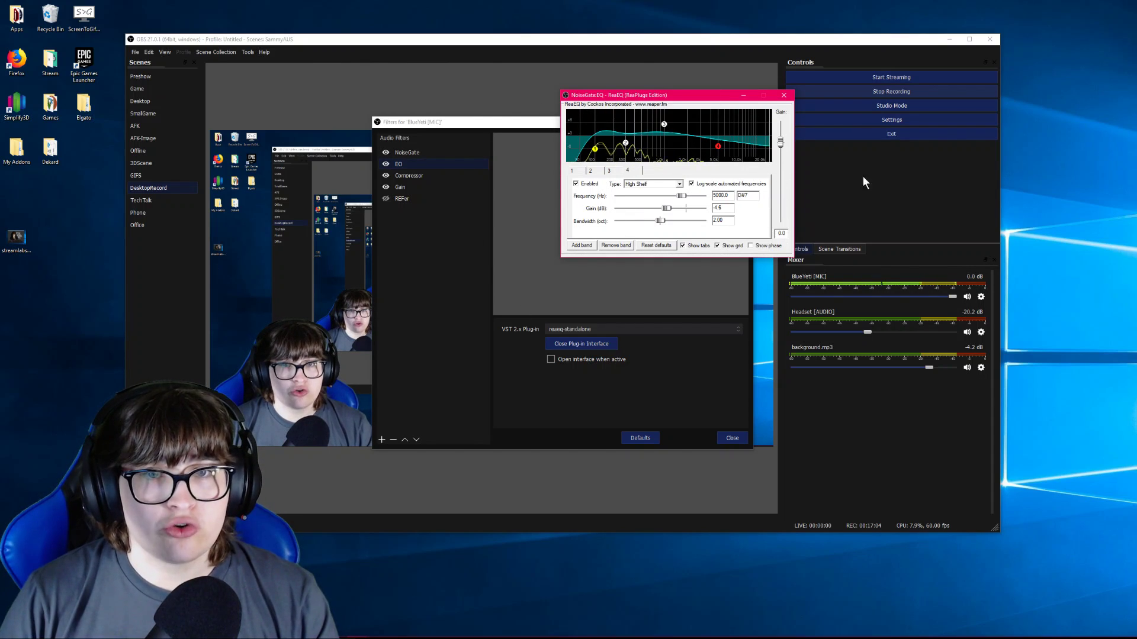
{"action": "left_click", "coordinate": [609, 170]}
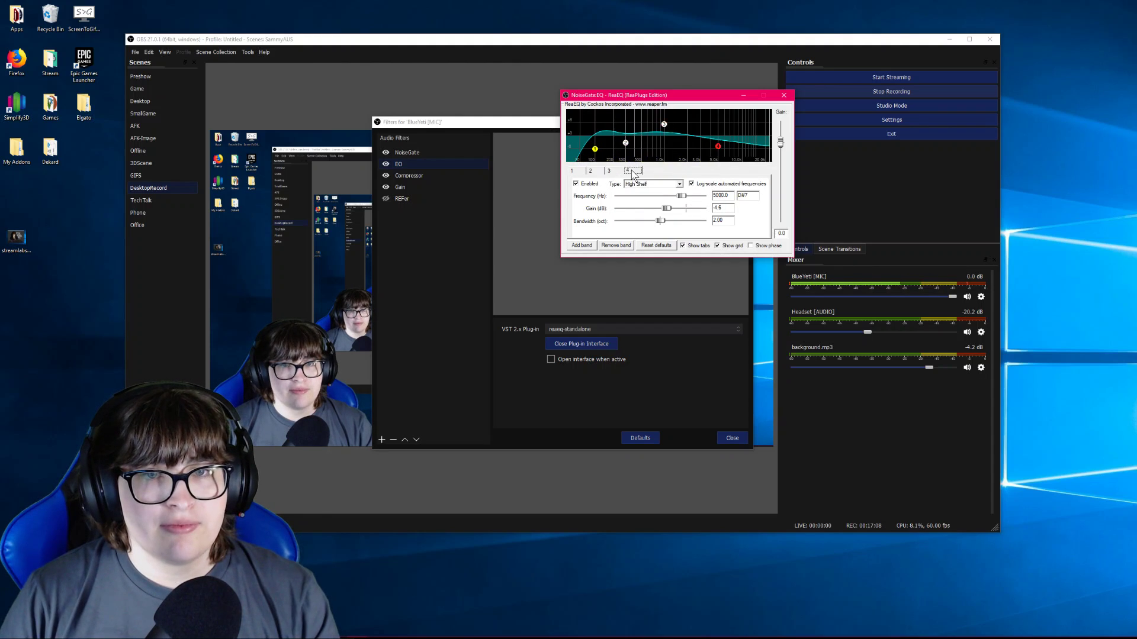
{"action": "left_click", "coordinate": [590, 170]}
{"action": "left_click", "coordinate": [610, 171]}
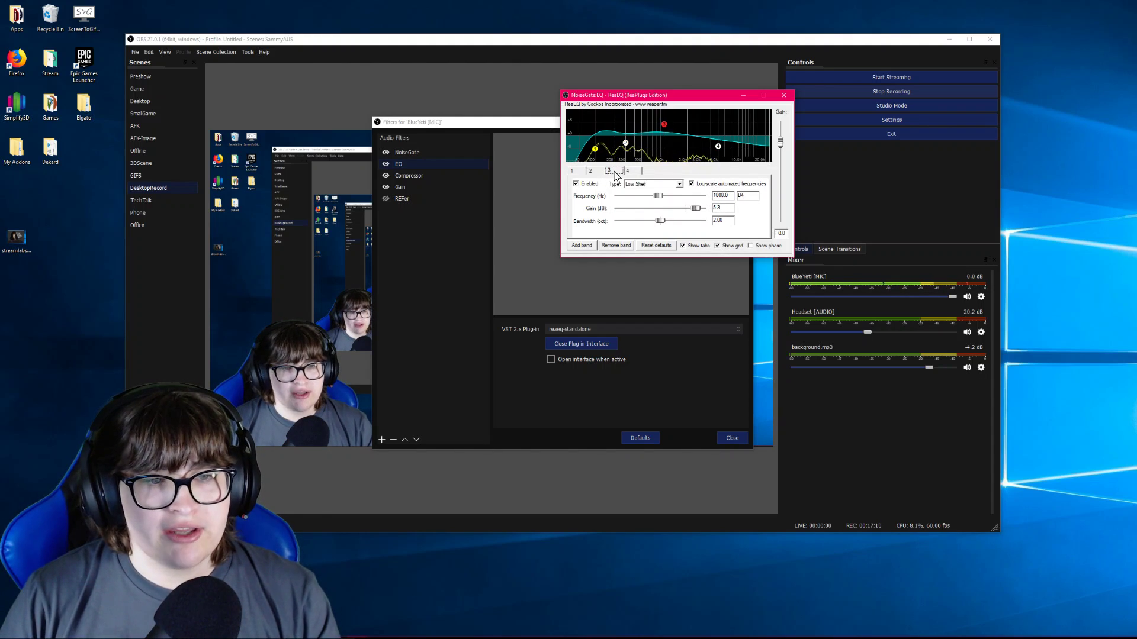
{"action": "left_click", "coordinate": [628, 170]}
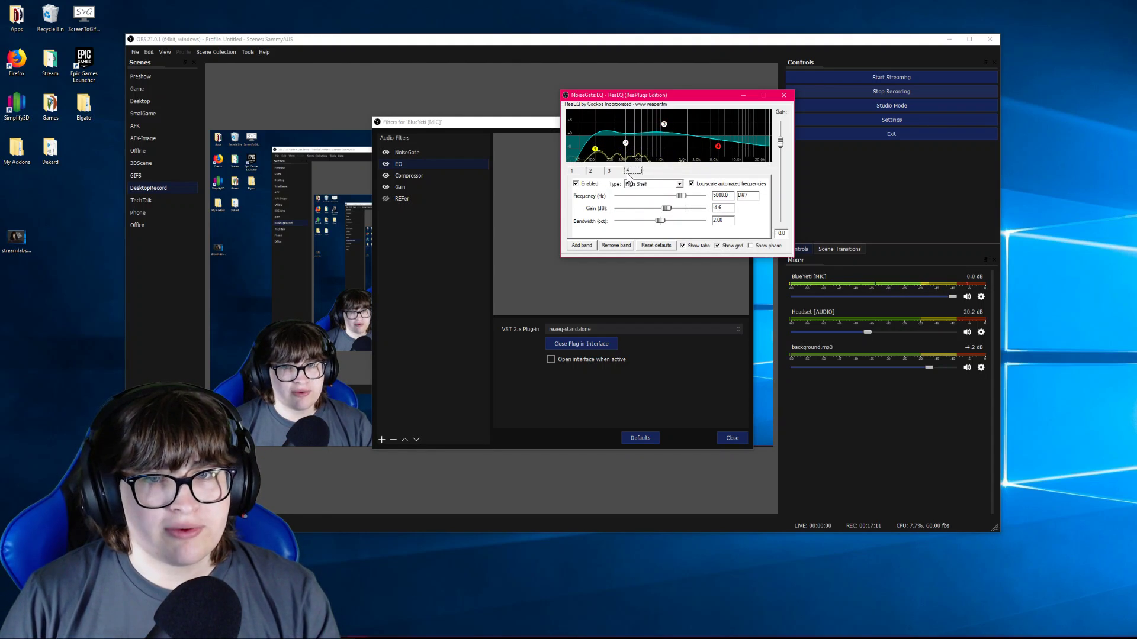
{"action": "left_click", "coordinate": [574, 171]}
{"action": "left_click", "coordinate": [591, 171]}
{"action": "left_click", "coordinate": [613, 170]}
{"action": "left_click", "coordinate": [628, 170]}
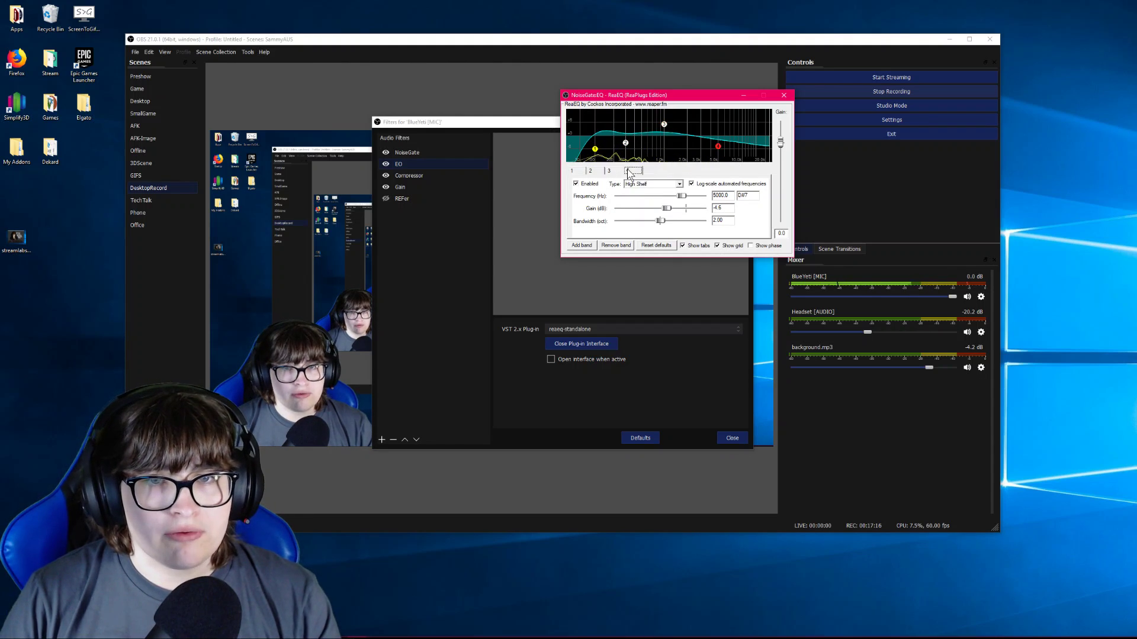
{"action": "left_click", "coordinate": [592, 171]}
{"action": "left_click", "coordinate": [575, 171]}
{"action": "left_click", "coordinate": [591, 171]}
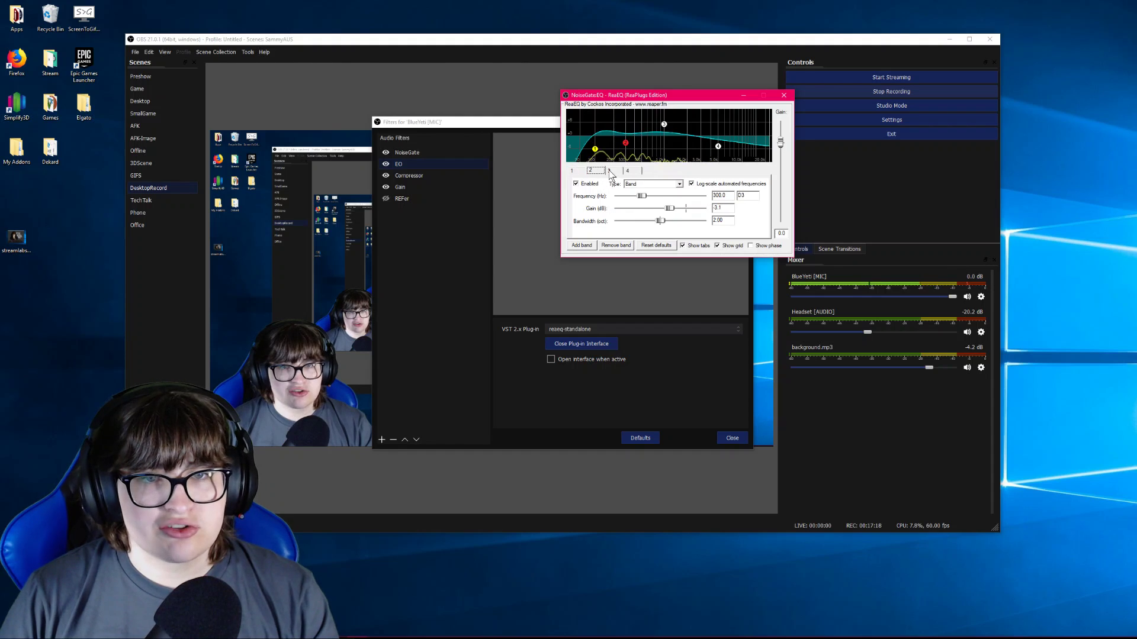
{"action": "left_click", "coordinate": [610, 171]}
{"action": "left_click", "coordinate": [629, 170]}
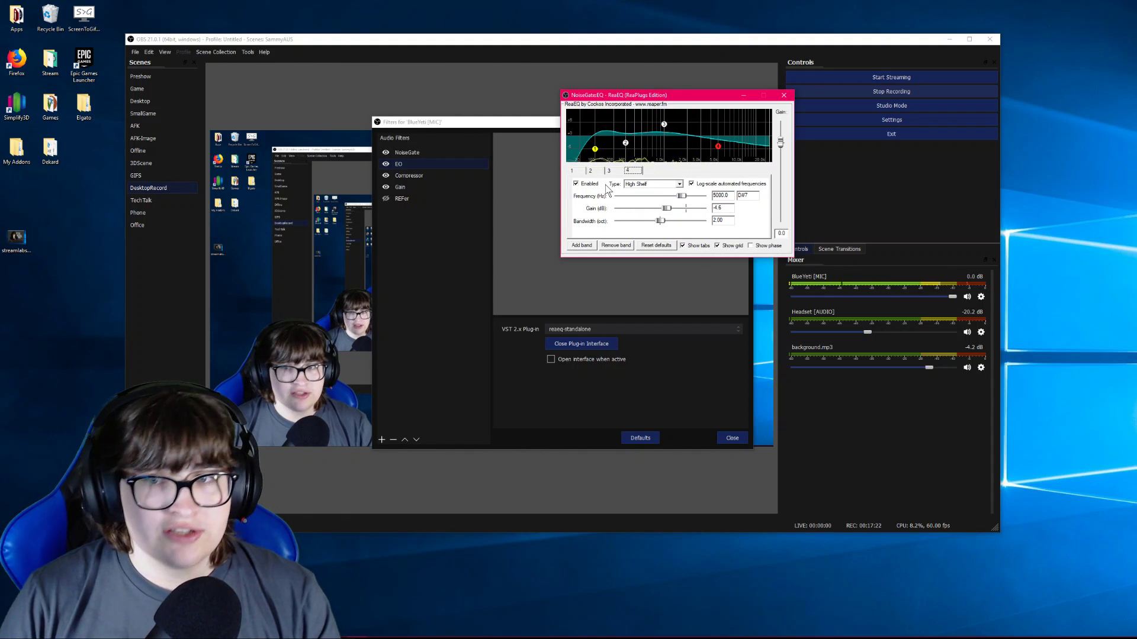
{"action": "left_click", "coordinate": [784, 97]}
- Open the plug-in interface of the microphone's Compressor filter, keeping reacomp-standalone as its VST plug-in, and move the ReaComp window higher
{"action": "left_click", "coordinate": [414, 175]}
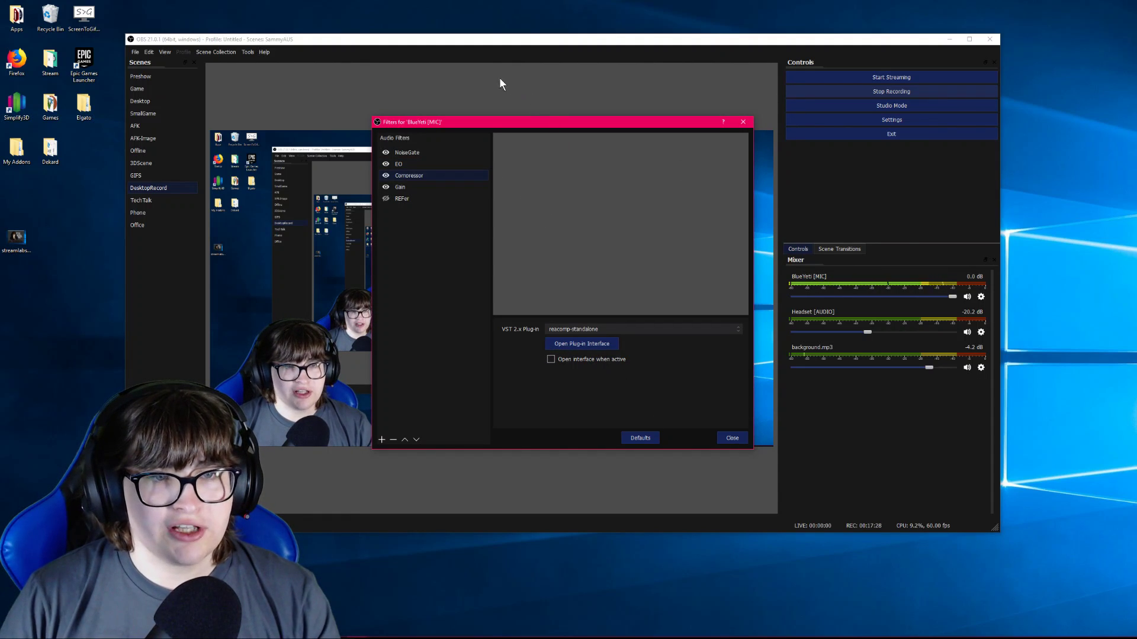
{"action": "mouse_move", "coordinate": [484, 122]}
{"action": "left_mouse_down"}
{"action": "mouse_move", "coordinate": [587, 109]}
{"action": "mouse_move", "coordinate": [499, 119]}
{"action": "mouse_move", "coordinate": [493, 132]}
{"action": "left_mouse_up"}
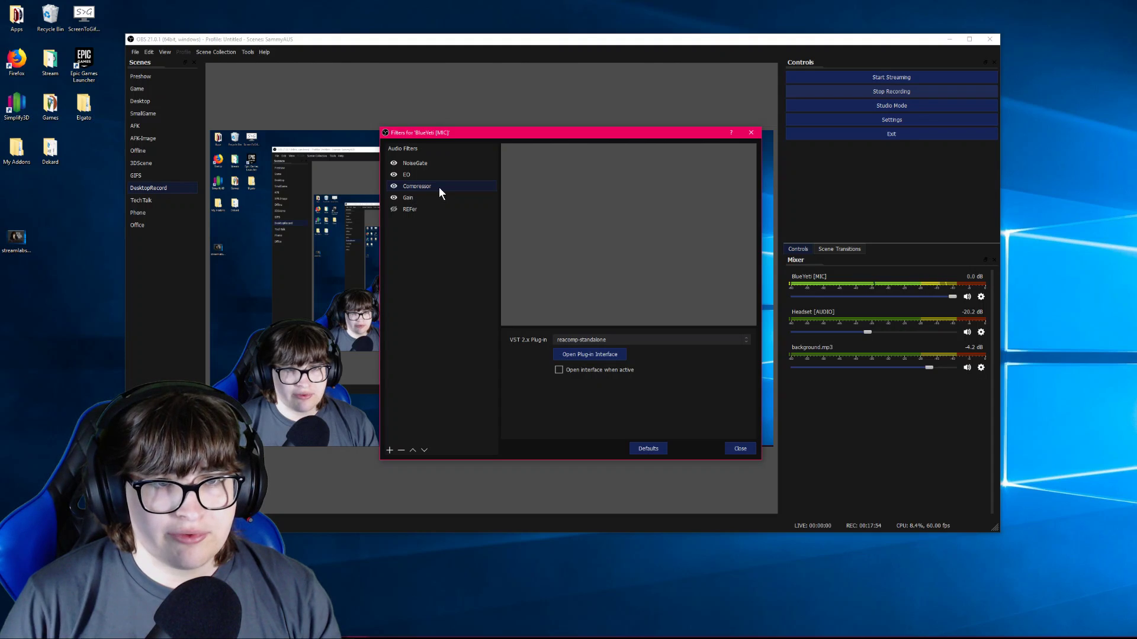
{"action": "left_click", "coordinate": [595, 340]}
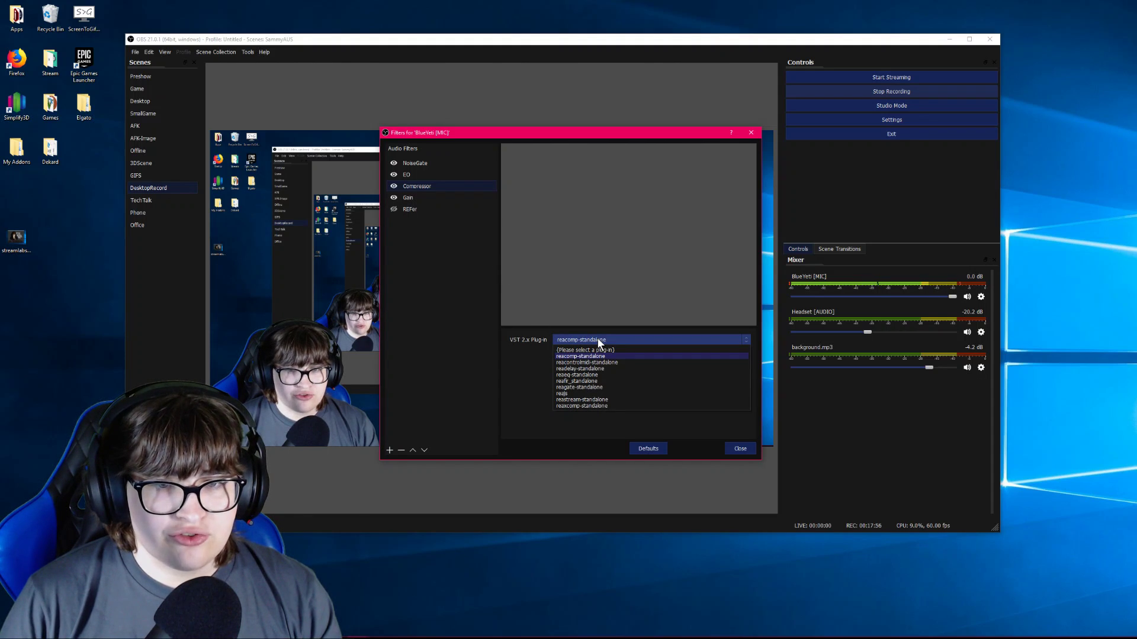
{"action": "left_click", "coordinate": [616, 340]}
{"action": "left_click", "coordinate": [605, 354]}
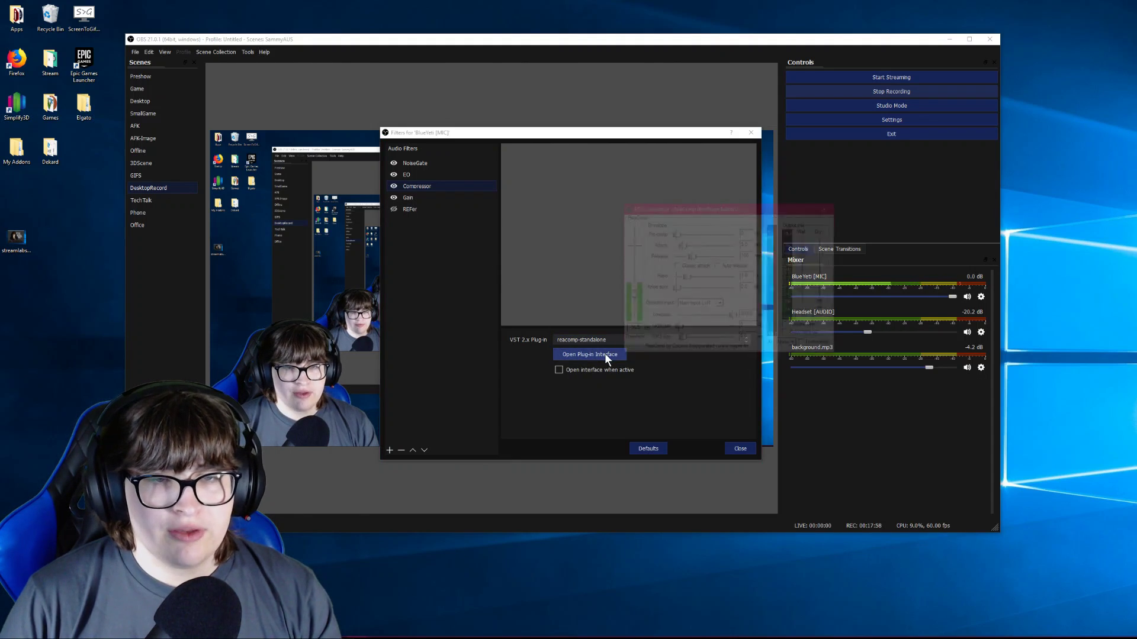
{"action": "left_click_drag", "start_coordinate": [694, 212], "coordinate": [624, 123]}
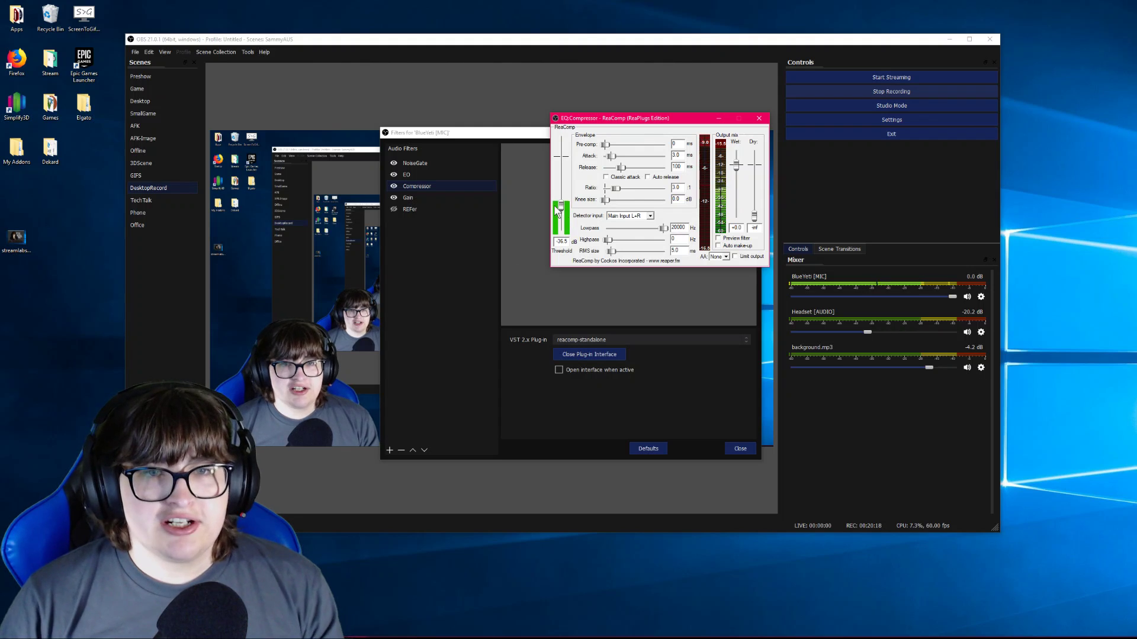
- Highlight ReaComp's threshold value without changing it and close the ReaComp window
{"action": "double_click", "coordinate": [554, 243]}
{"action": "left_click_drag", "start_coordinate": [567, 241], "coordinate": [548, 243]}
{"action": "left_click", "coordinate": [565, 242]}
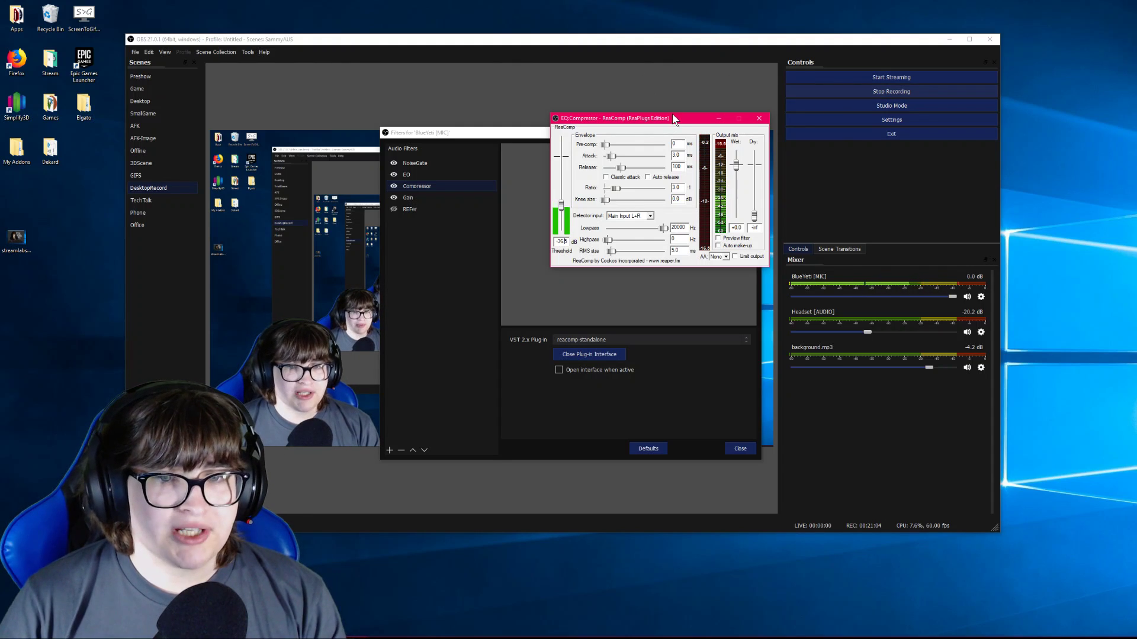
{"action": "left_click", "coordinate": [759, 119]}
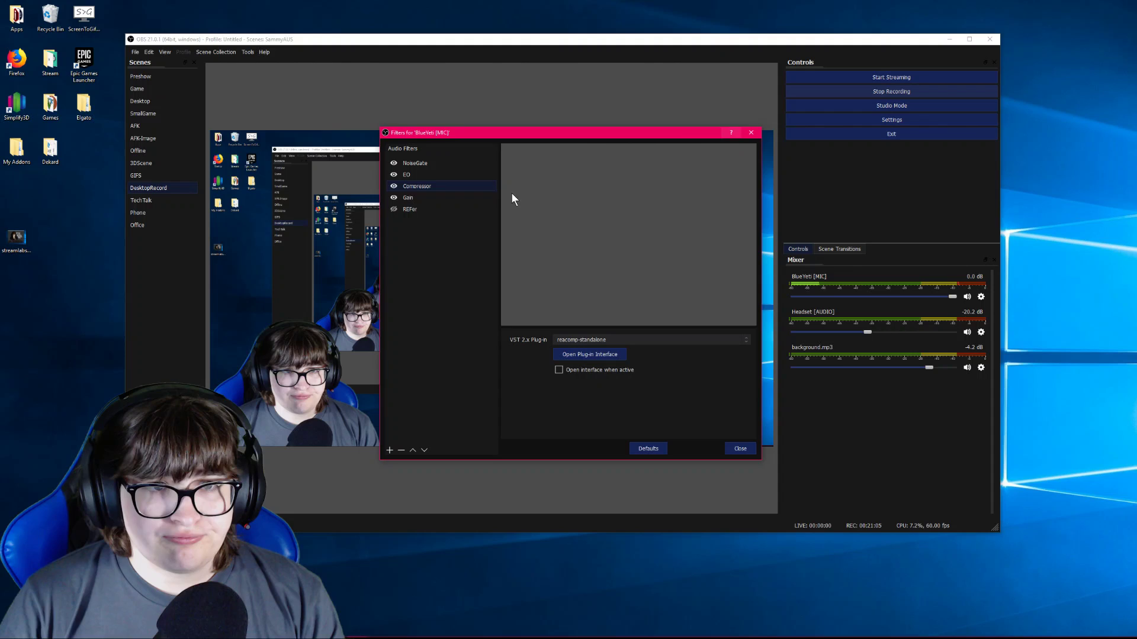
- View the settings of the microphone's Gain filter and close the BlueYeti [MIC] filters window
{"action": "left_click", "coordinate": [454, 196]}
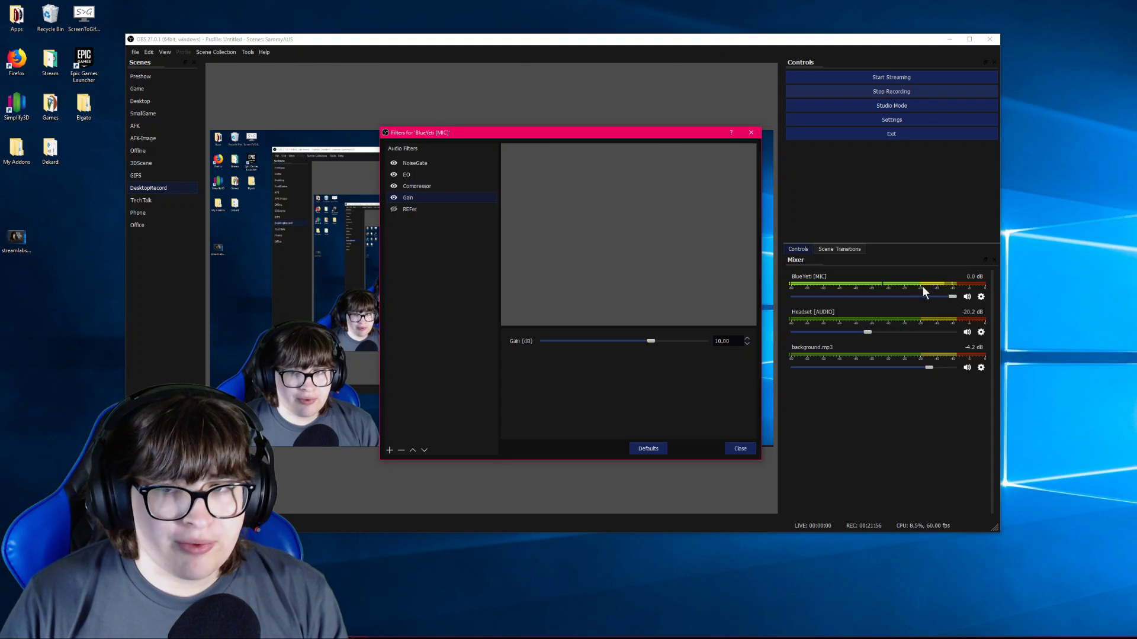
{"action": "left_click", "coordinate": [739, 449]}
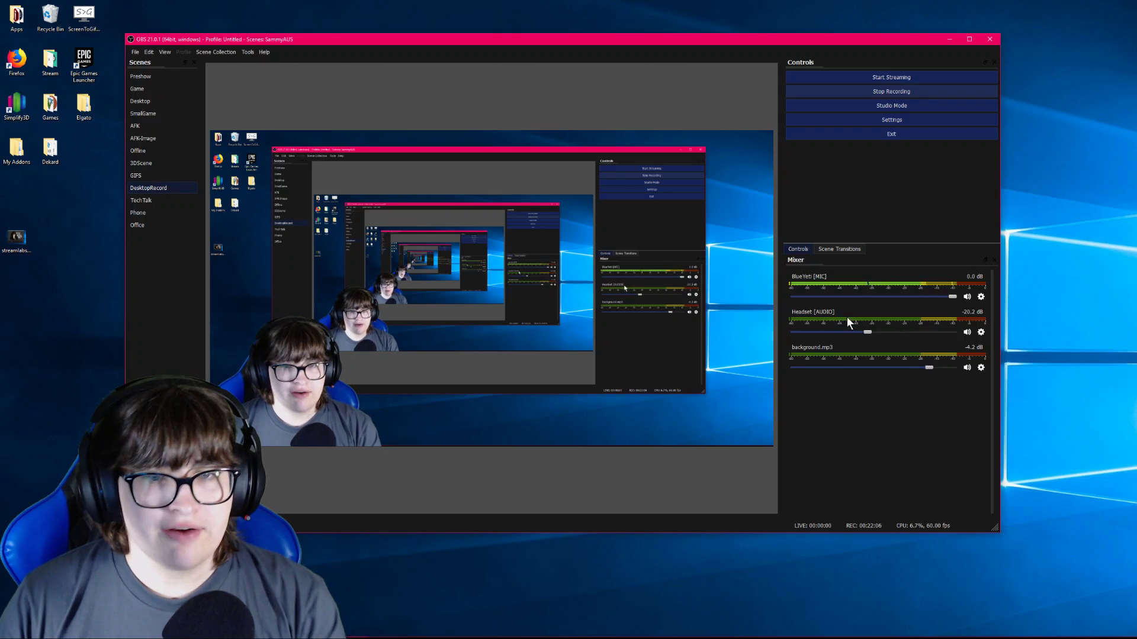
- Open the filters of the Headset [AUDIO] source to show its Ducking filter, and reposition the filters window
{"action": "left_click", "coordinate": [981, 332]}
{"action": "left_click", "coordinate": [1013, 373]}
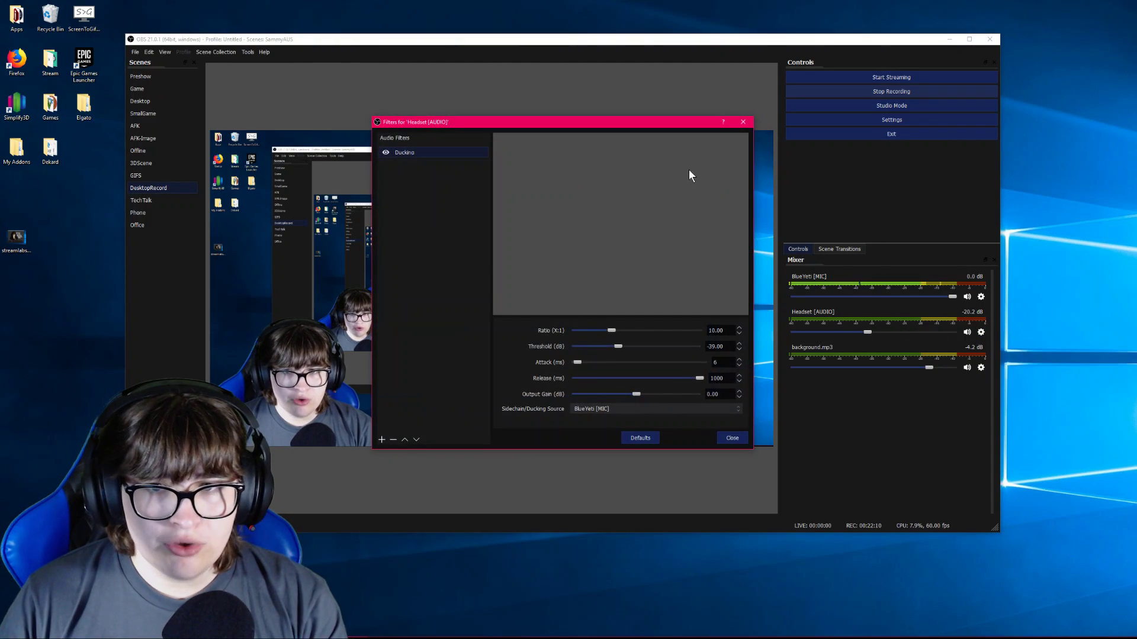
{"action": "left_click", "coordinate": [981, 332]}
{"action": "left_click", "coordinate": [486, 123]}
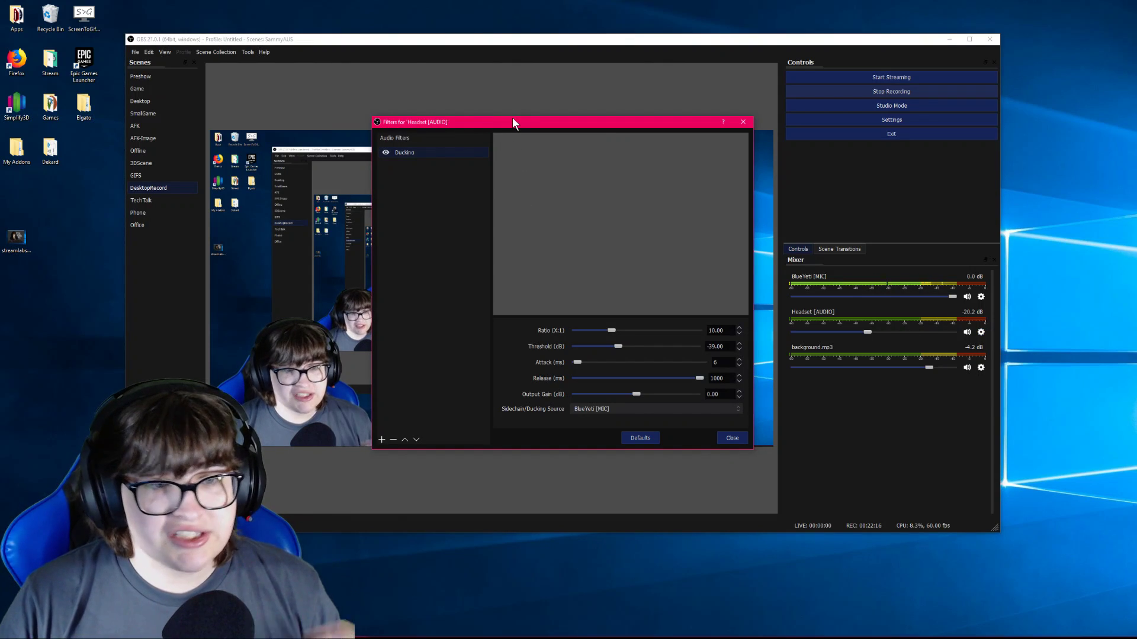
{"action": "left_click_drag", "start_coordinate": [506, 118], "coordinate": [541, 110]}
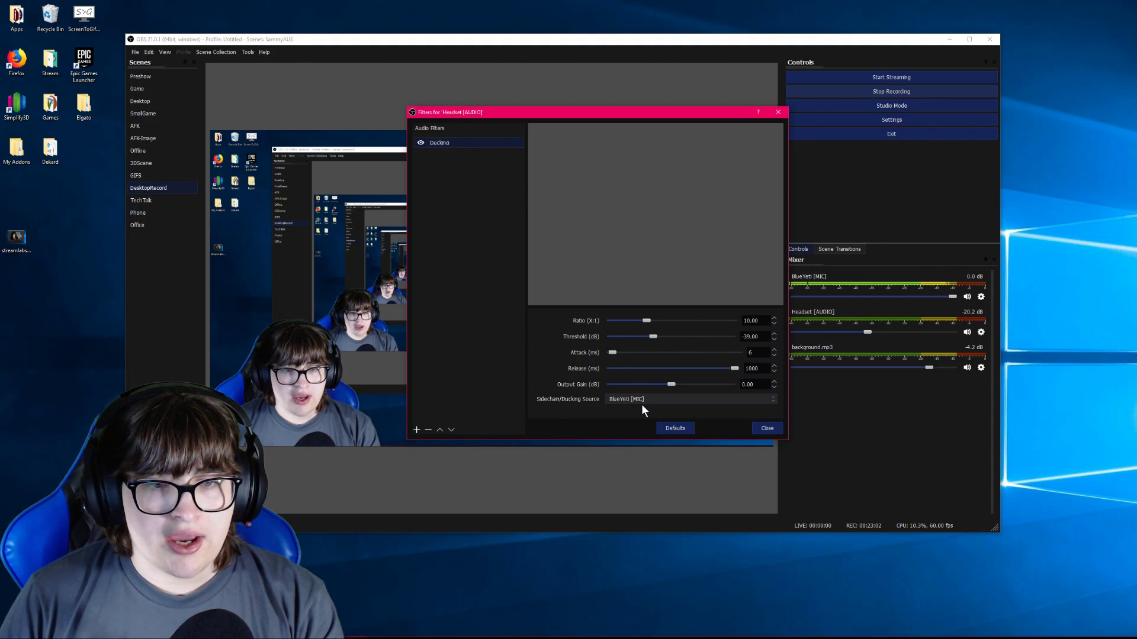
- Review the Ducking filter's Sidechain/Ducking Source options, keeping BlueYeti [MIC] selected
{"action": "left_click", "coordinate": [657, 400]}
{"action": "left_click", "coordinate": [676, 397]}
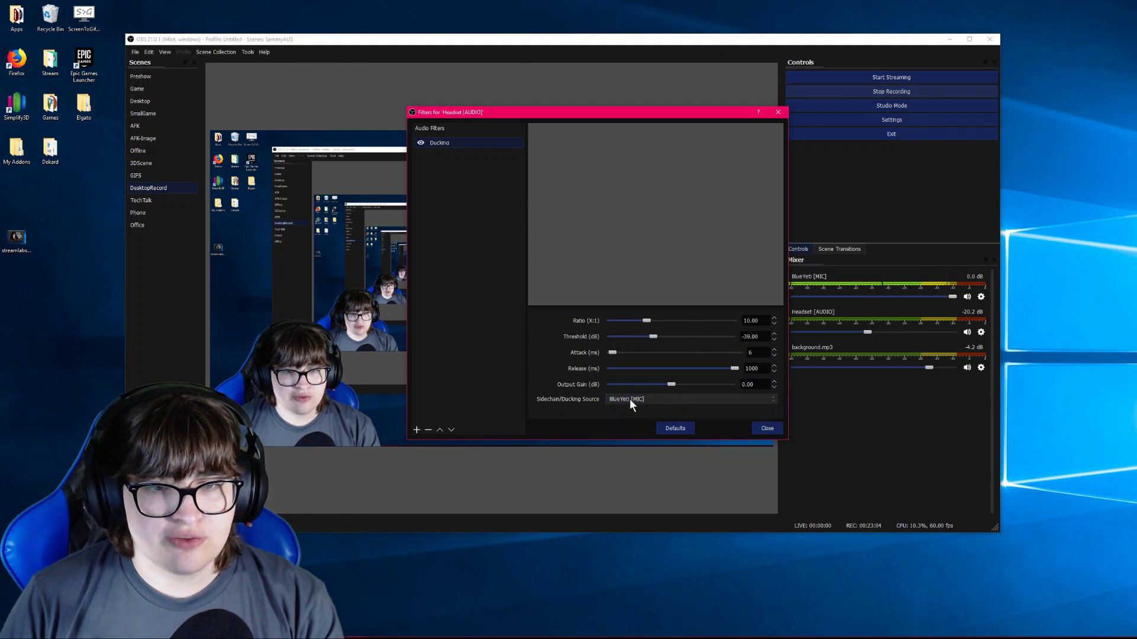
{"action": "left_click", "coordinate": [677, 396]}
{"action": "left_click", "coordinate": [677, 397]}
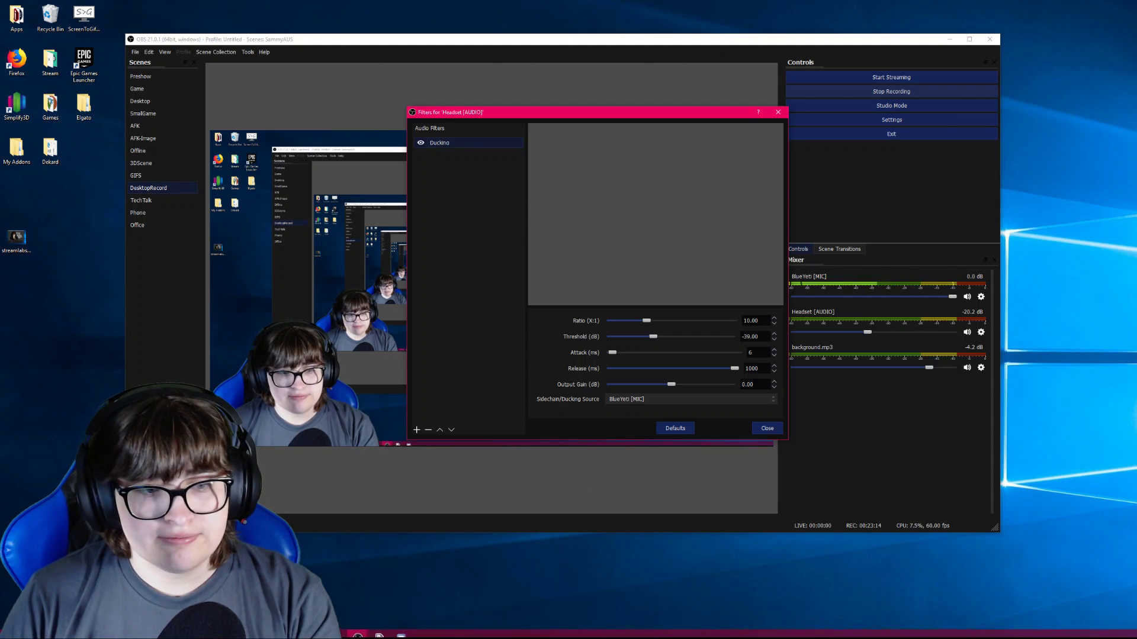
- Switch to Spotify, move its window aside from the filters, and play "Way Above the Skyline" from the Royalty Free playlist
{"action": "left_click", "coordinate": [335, 629]}
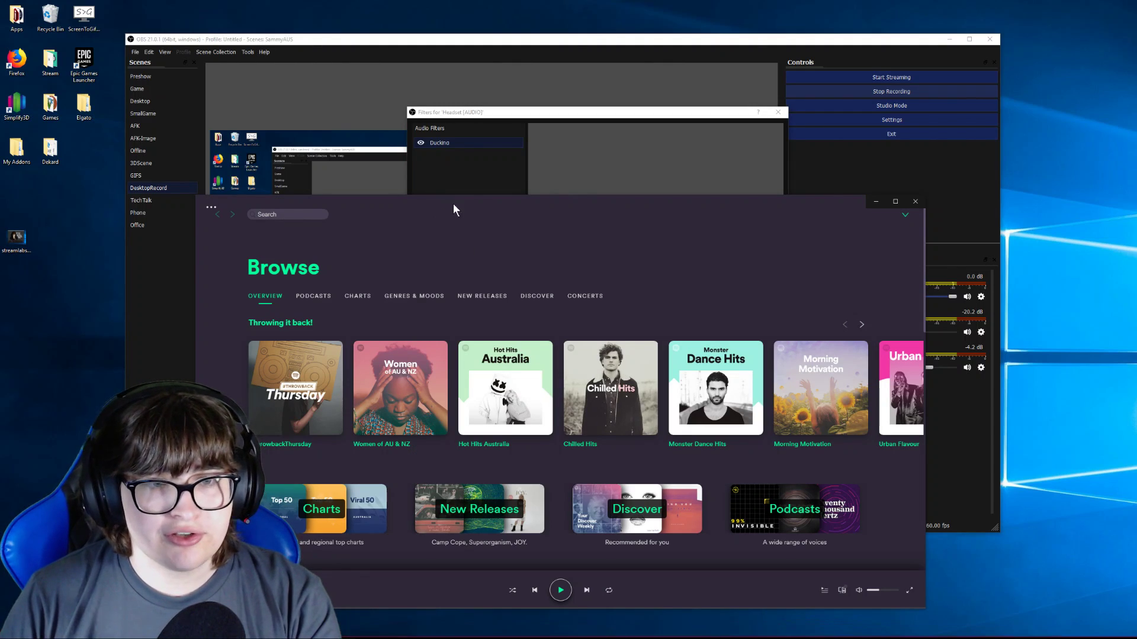
{"action": "left_click_drag", "start_coordinate": [538, 215], "coordinate": [929, 204]}
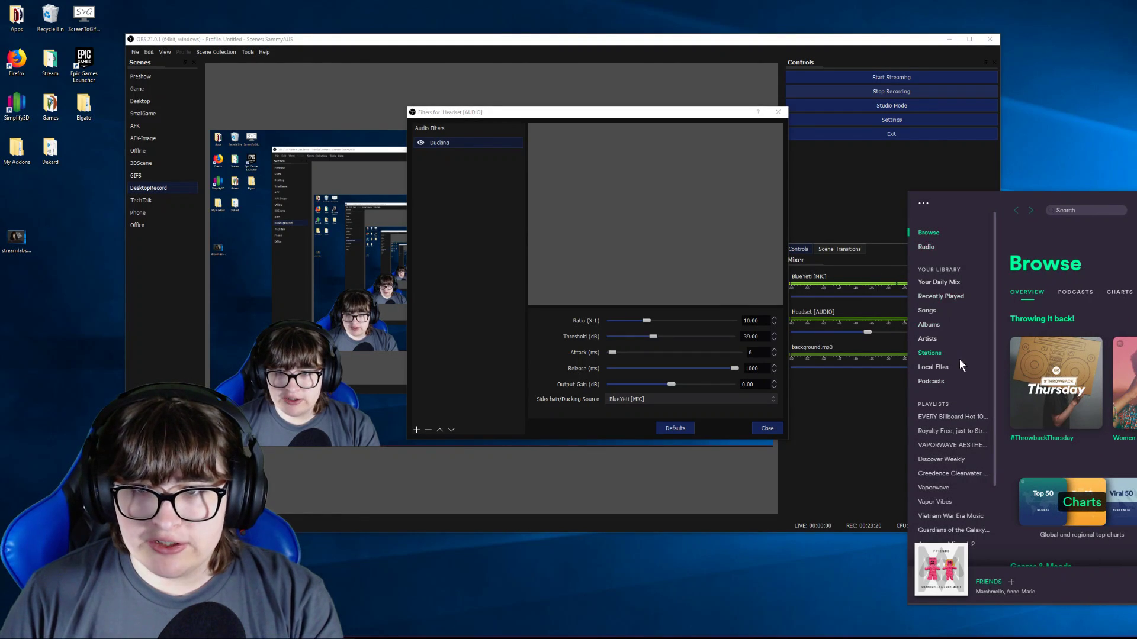
{"action": "left_click", "coordinate": [944, 432]}
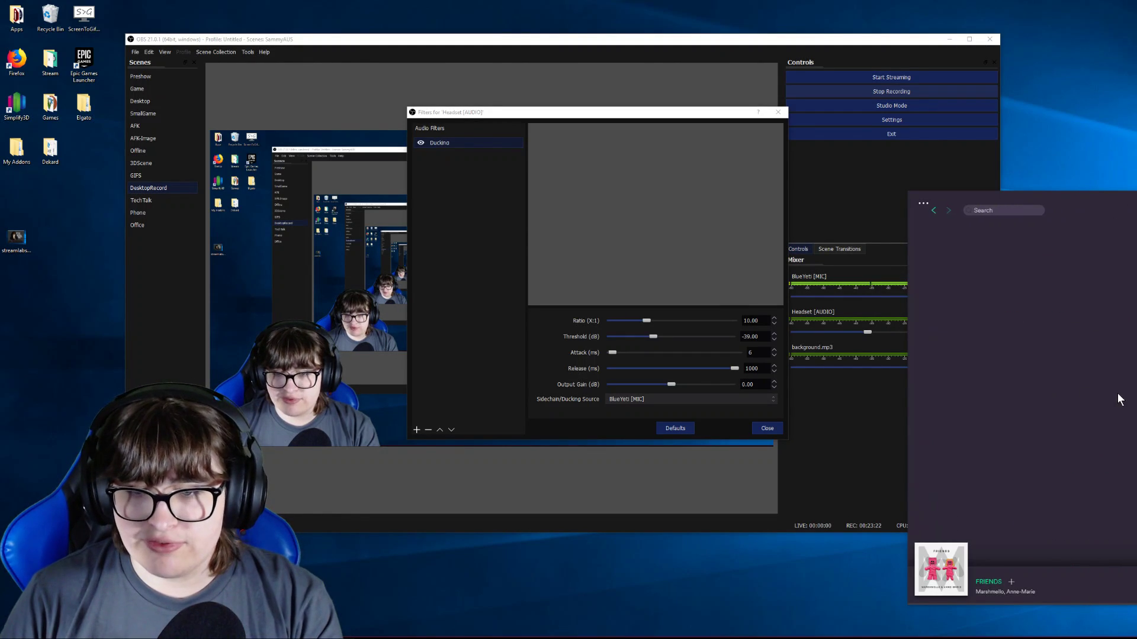
{"action": "left_click", "coordinate": [970, 373]}
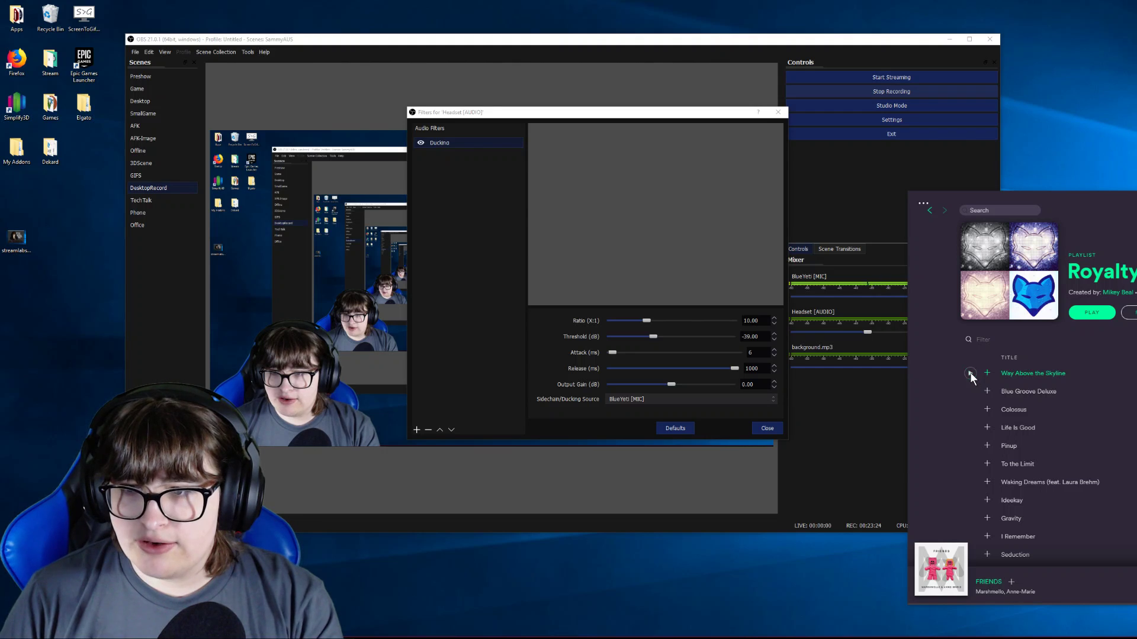
- Return to OBS, shift the filters window clear of the mixer, and raise the Headset [AUDIO] volume to 0.0 dB
{"action": "left_click_drag", "start_coordinate": [720, 116], "coordinate": [699, 114]}
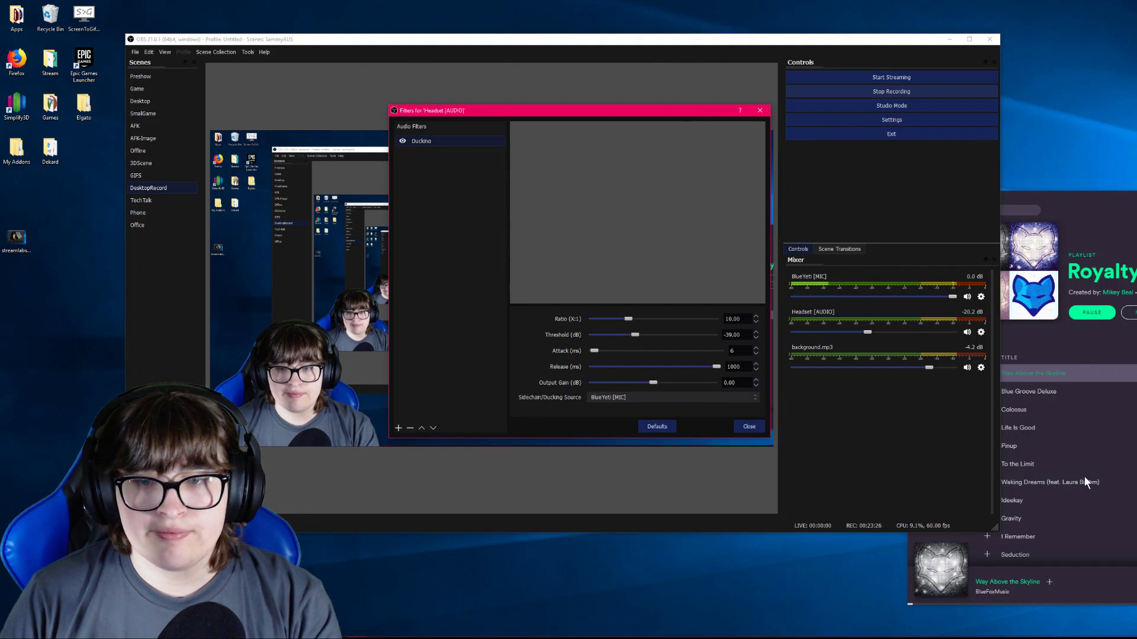
{"action": "left_click_drag", "start_coordinate": [868, 332], "coordinate": [977, 332]}
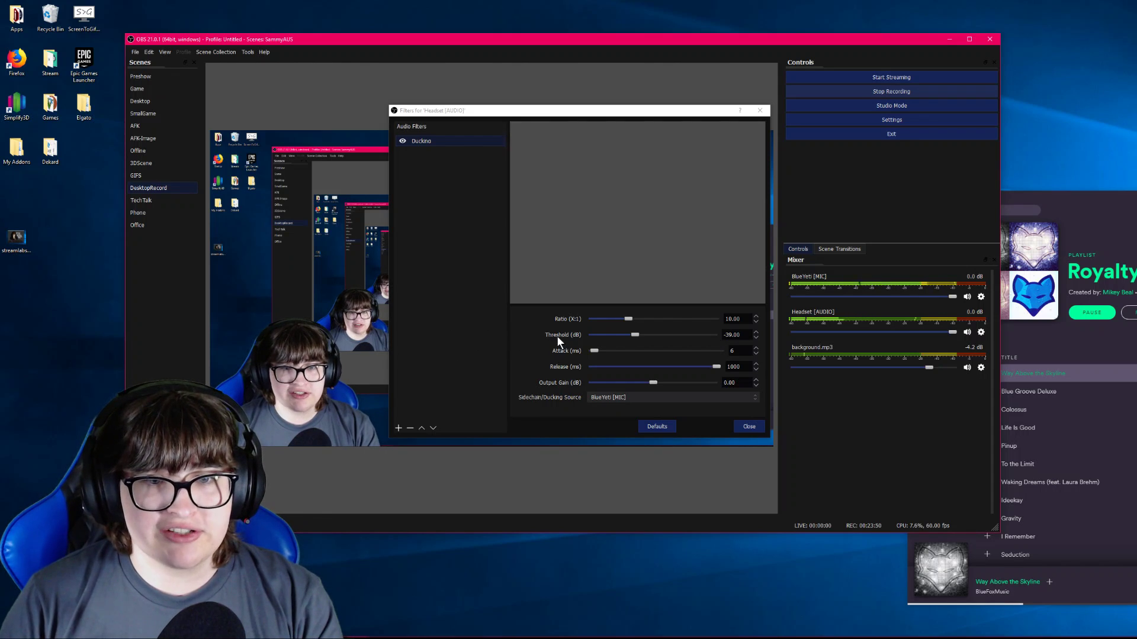
- Lower the Ducking filter's threshold to -48.30 dB as a test, and raise it in stages to -33.30 dB
{"action": "left_click", "coordinate": [635, 335]}
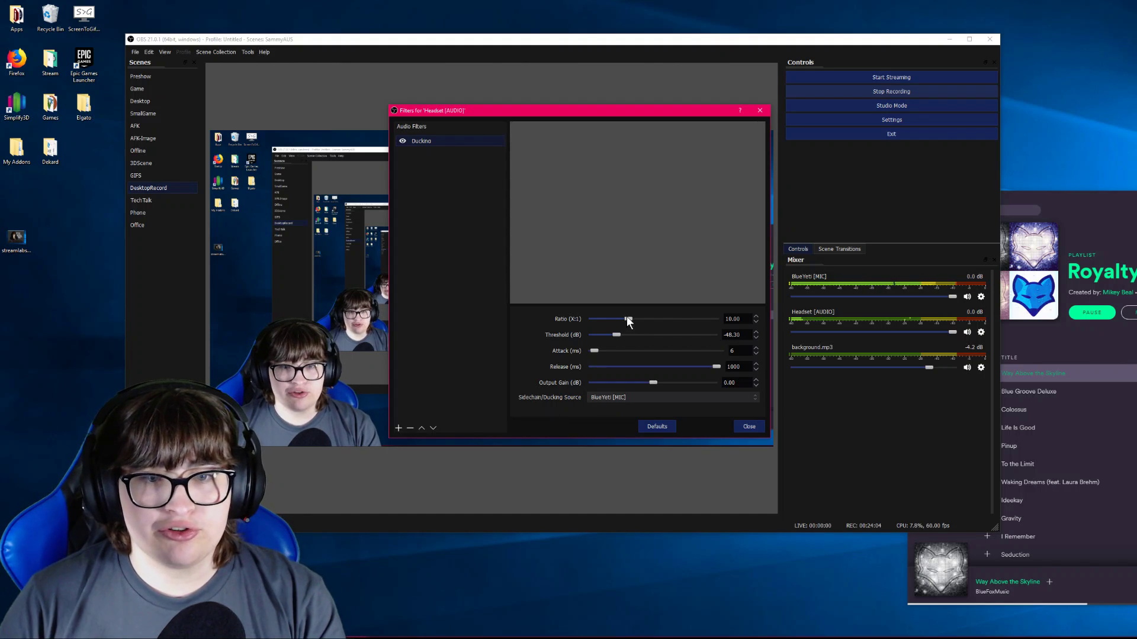
{"action": "left_click_drag", "start_coordinate": [617, 334], "coordinate": [643, 333]}
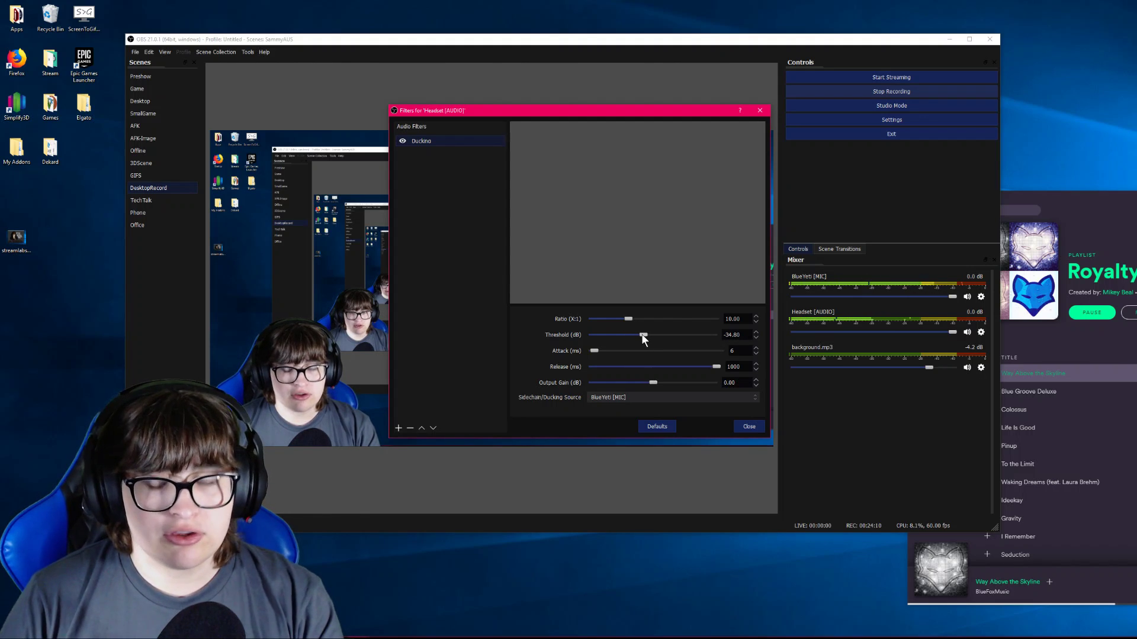
{"action": "left_click_drag", "start_coordinate": [642, 335], "coordinate": [646, 335]}
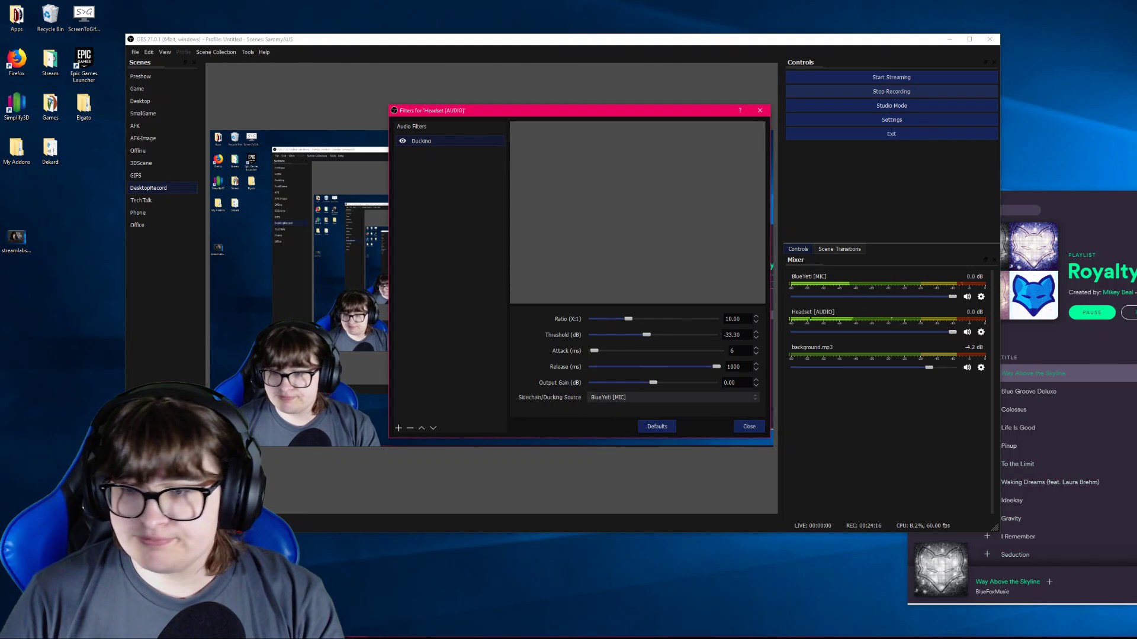
- Pause the song in Spotify and close the Headset [AUDIO] filters window, bringing the Spotify window further into view
{"action": "left_click", "coordinate": [1134, 462]}
{"action": "left_click", "coordinate": [600, 416]}
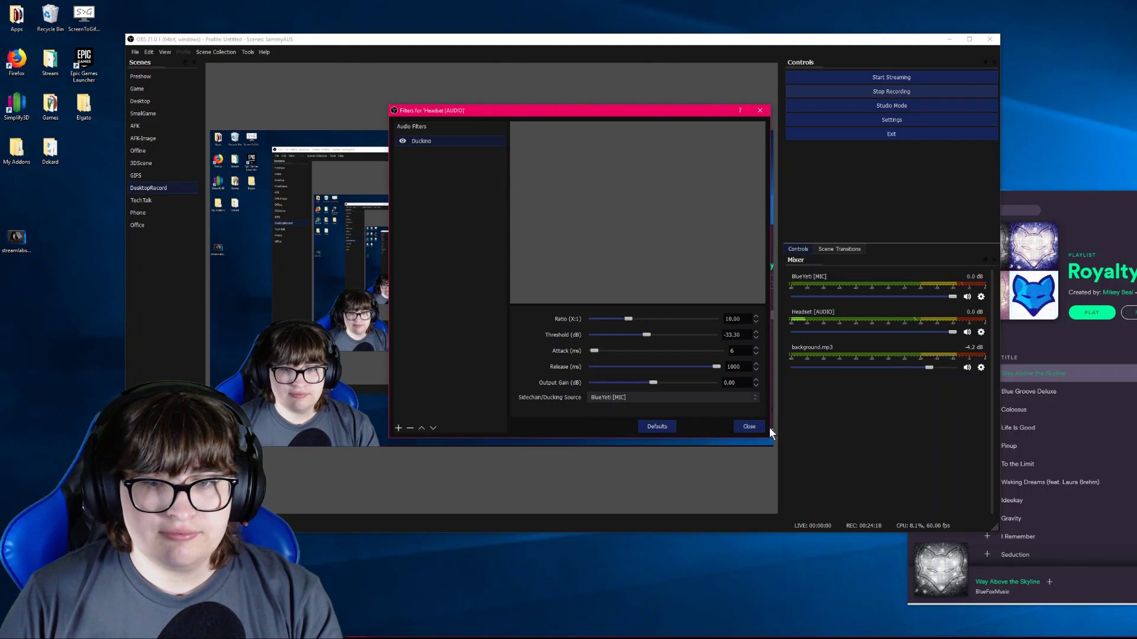
{"action": "left_click", "coordinate": [744, 426]}
{"action": "left_click_drag", "start_coordinate": [1136, 196], "coordinate": [1057, 201]}
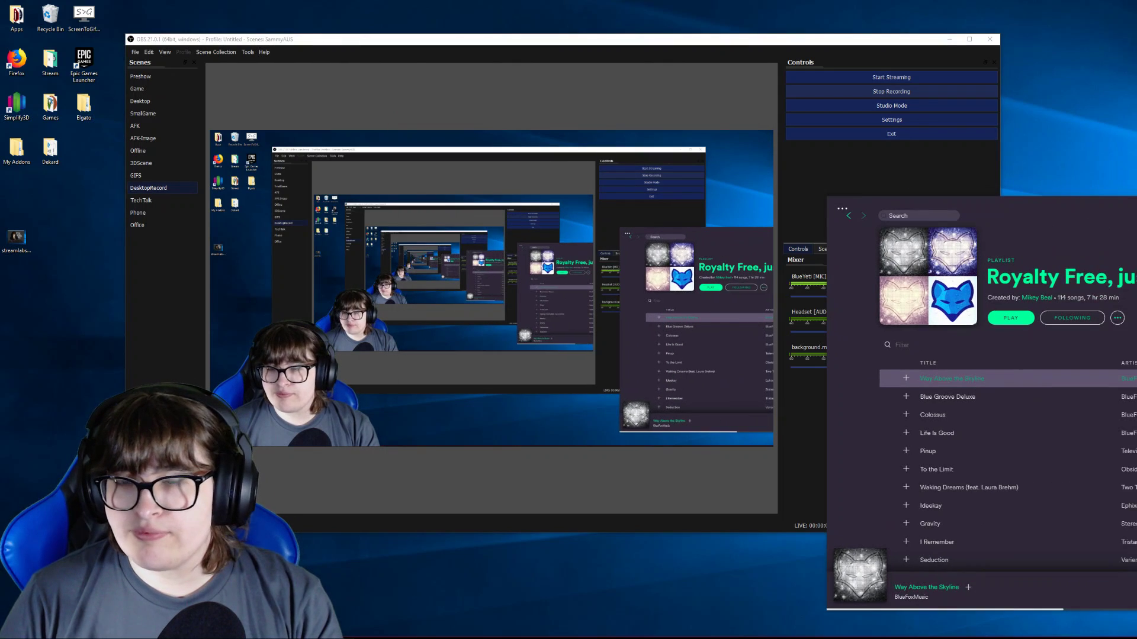